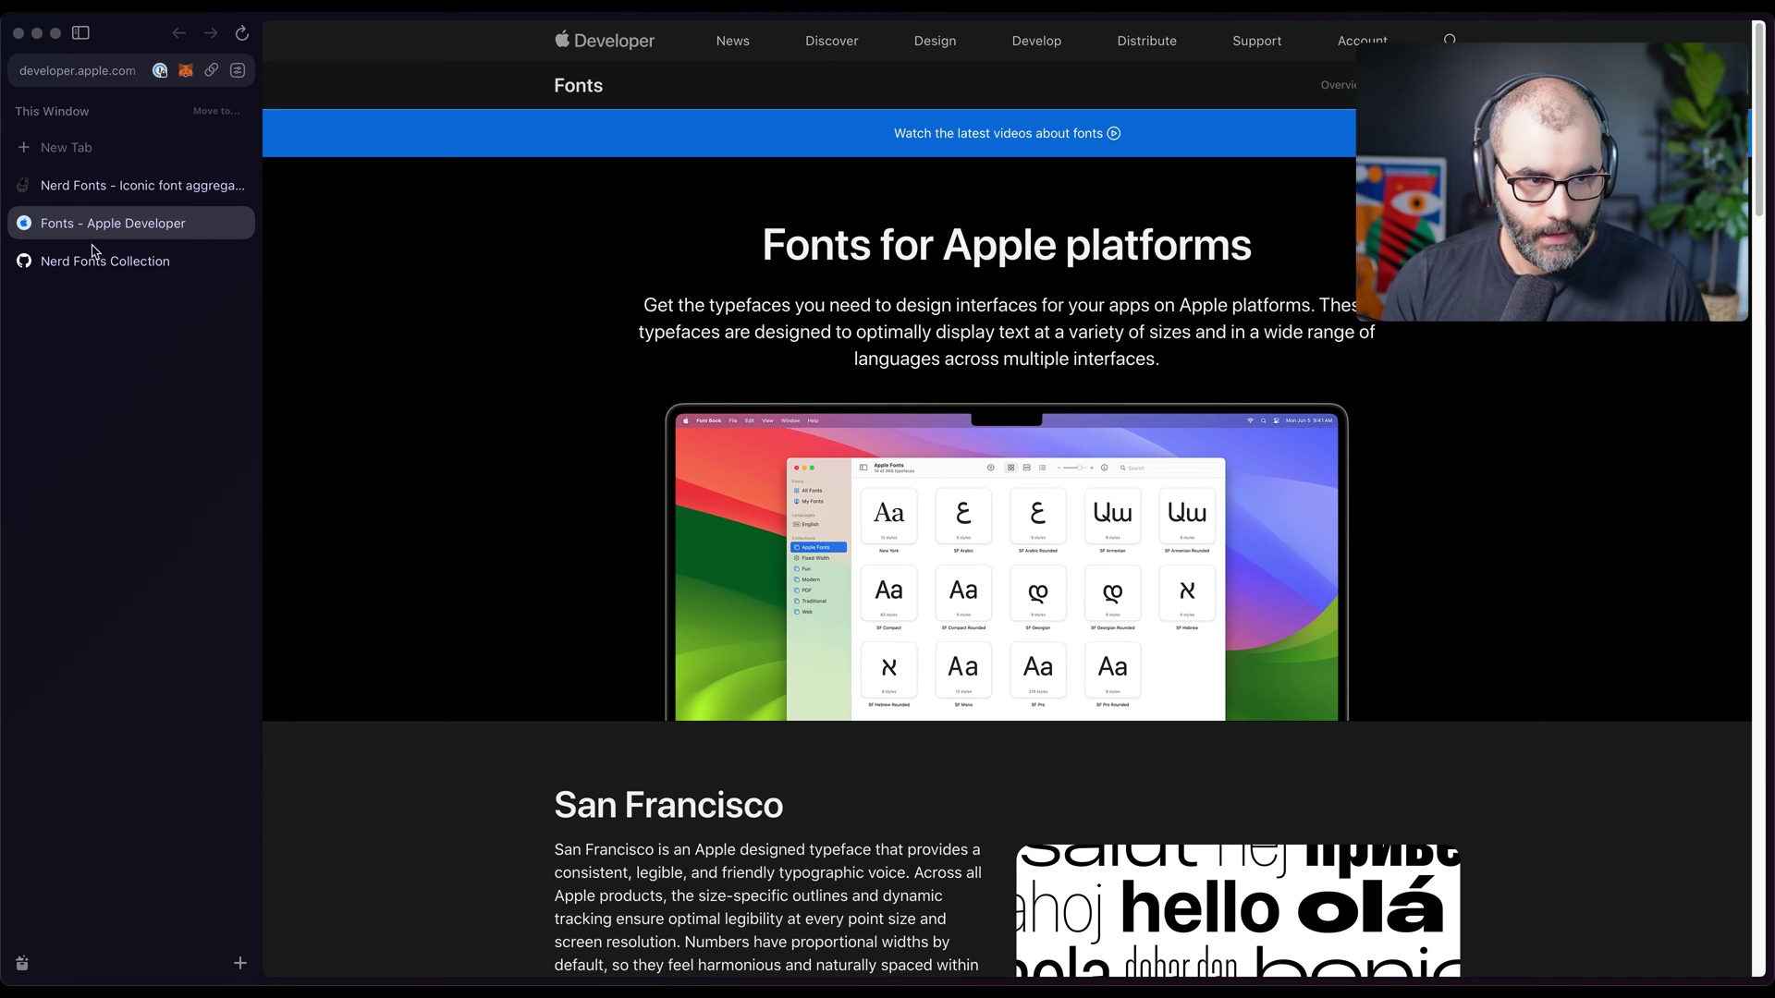
# Open the Nerd Fonts homepage tab and show its icon sources diagram totalling 10,077 icons
pyautogui.click(77, 197)
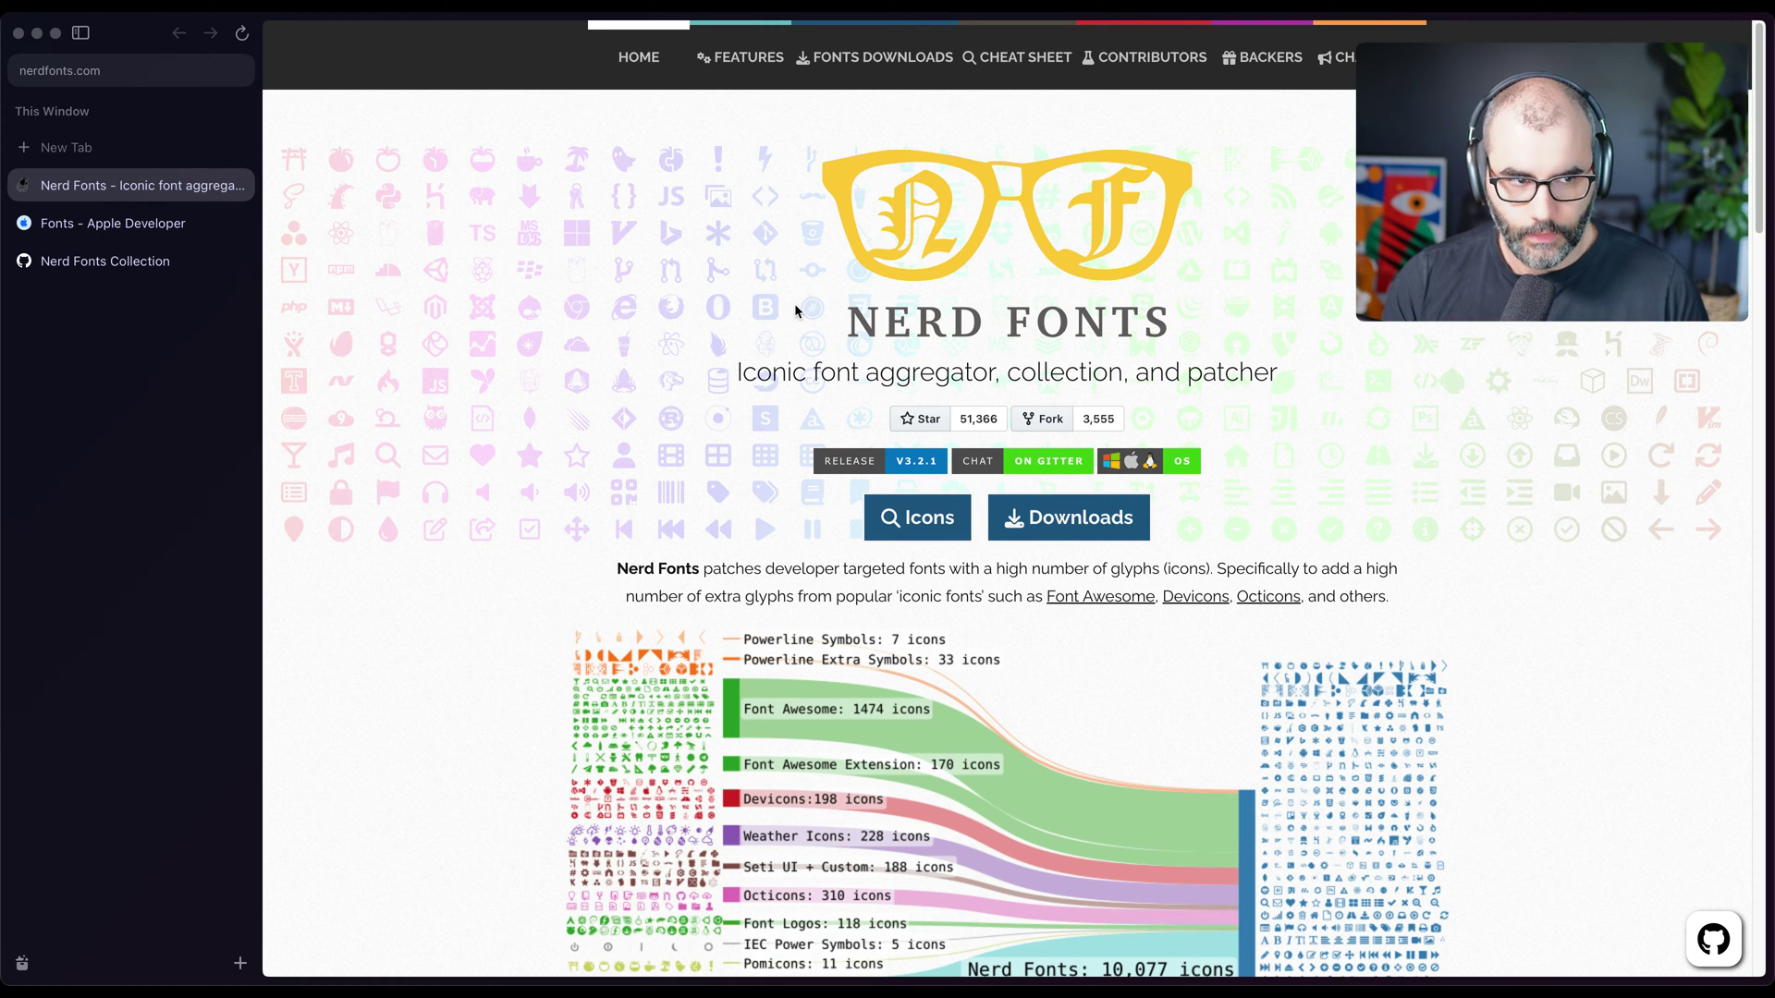
pyautogui.scroll(-2, 671, 494)
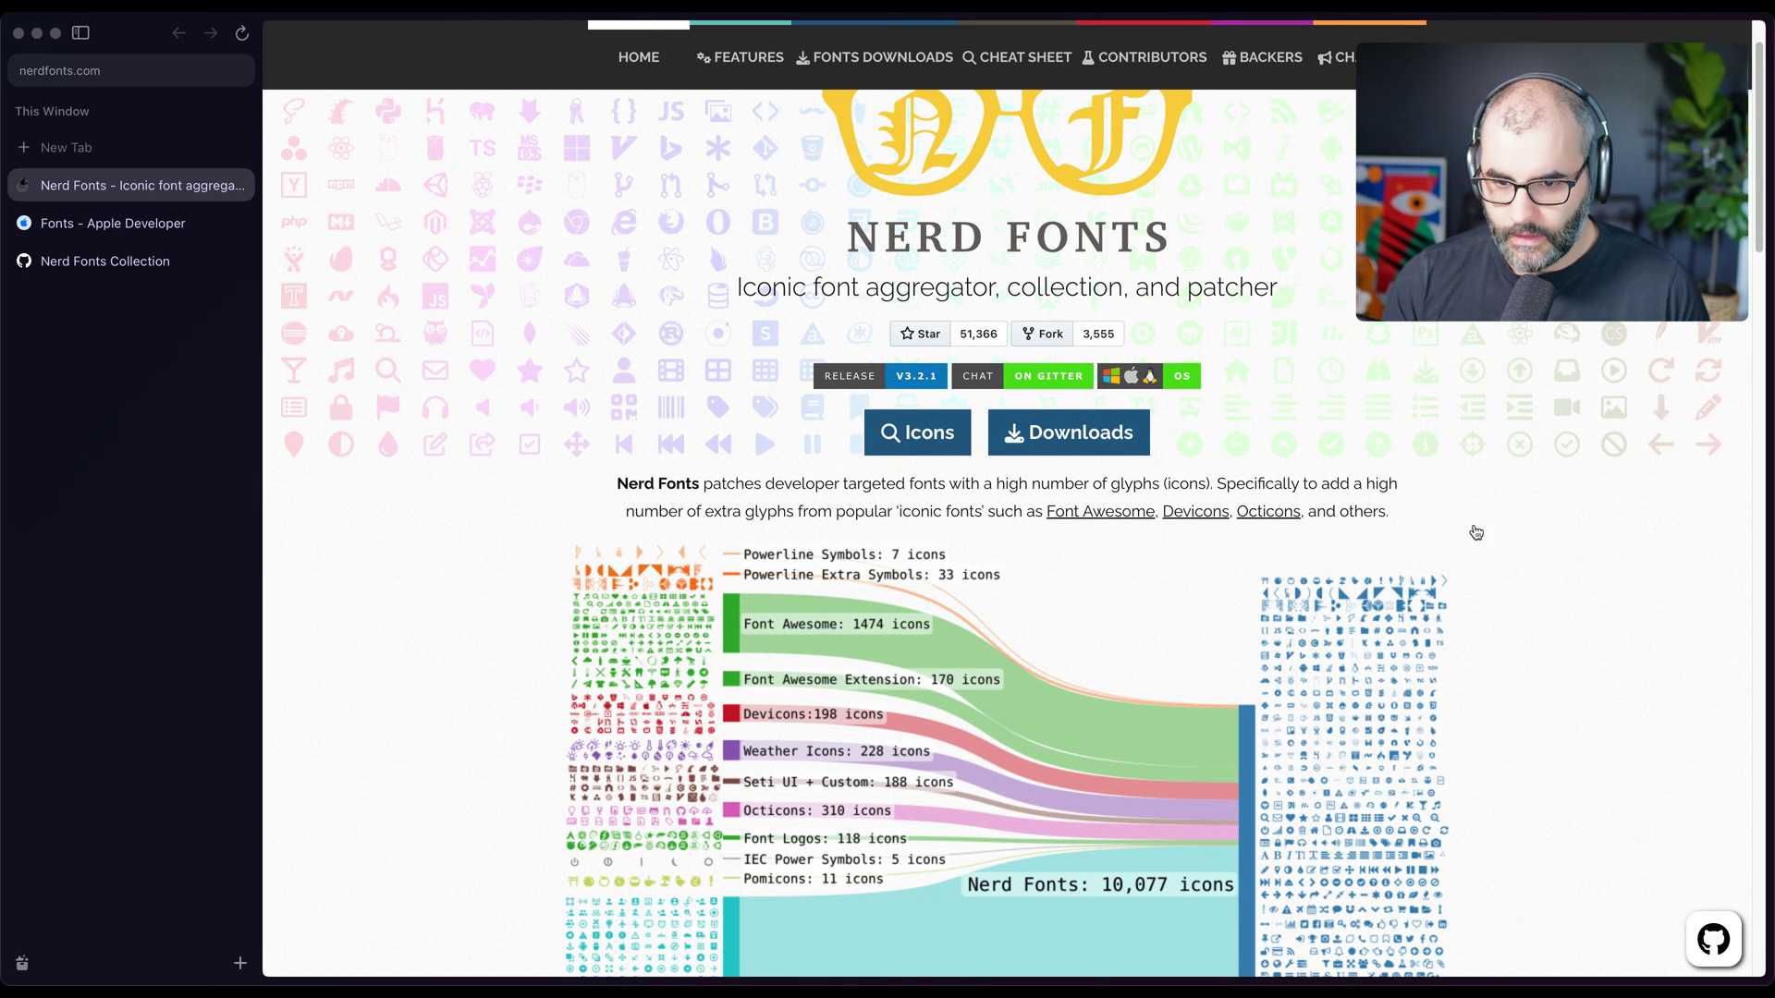
pyautogui.scroll(-5, 1538, 513)
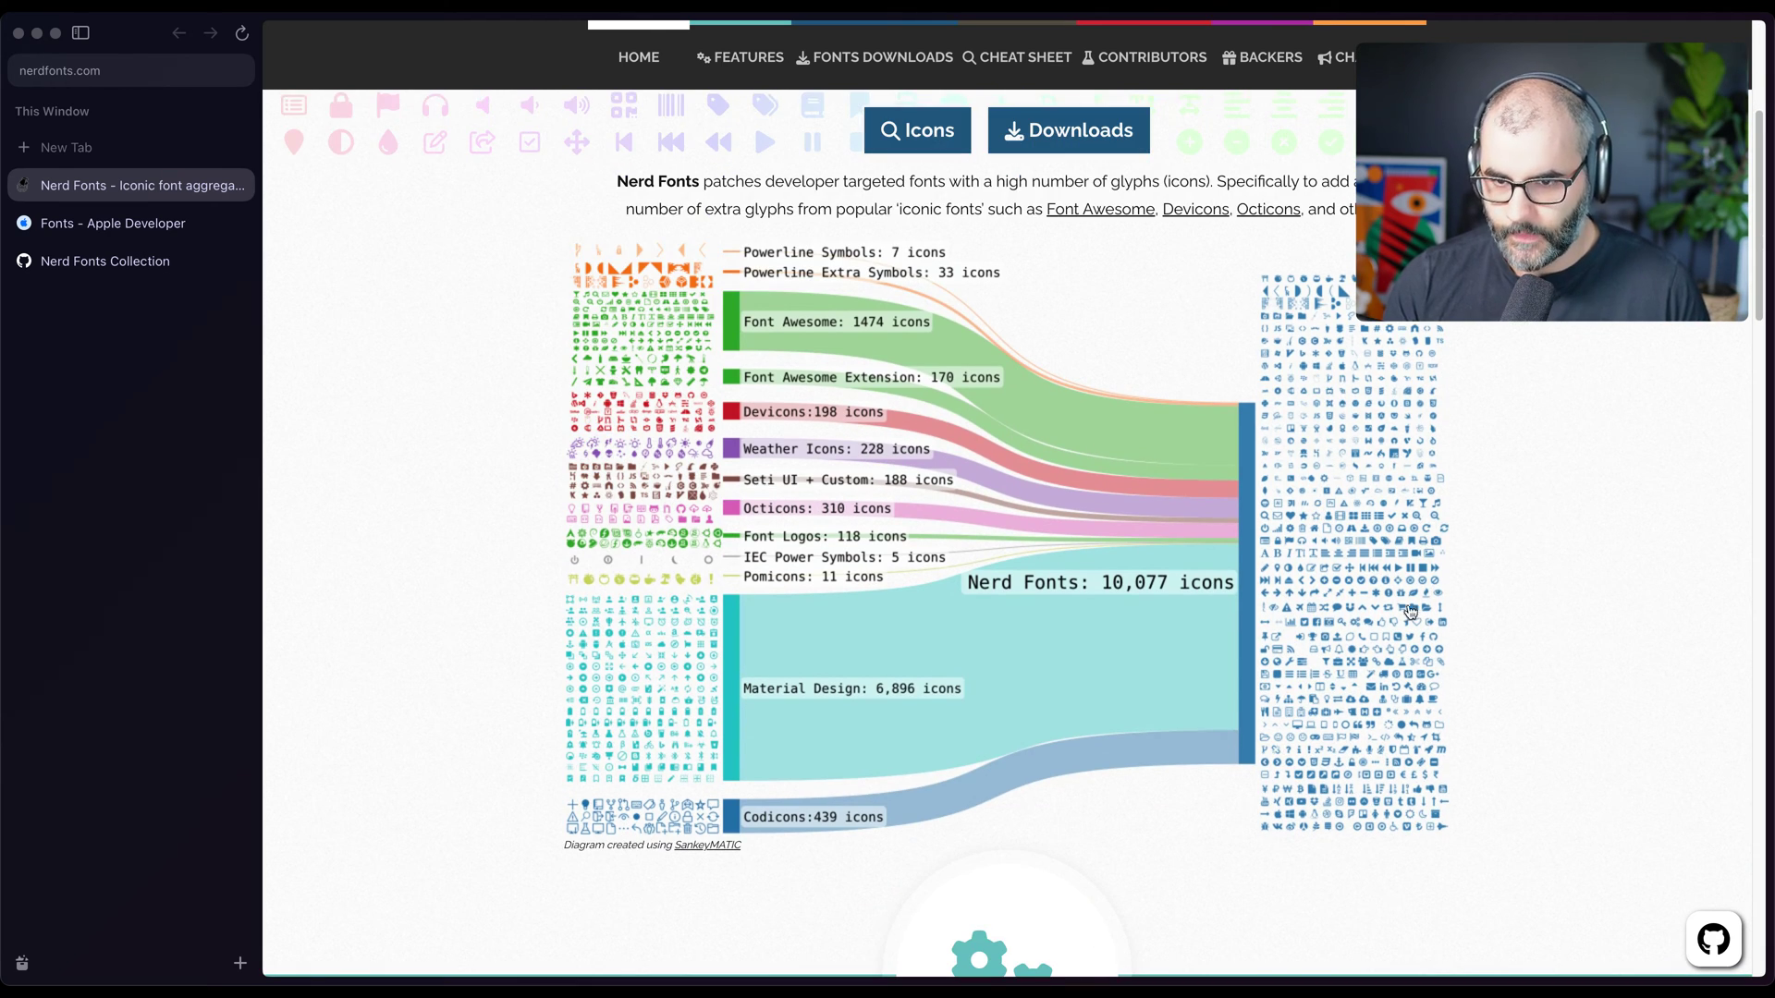
# List the fonts folder (Font Patcher, Font Patcher.zip, sfmono), open and quit Neovim, then return to the browser
pyautogui.press('super+Tab')
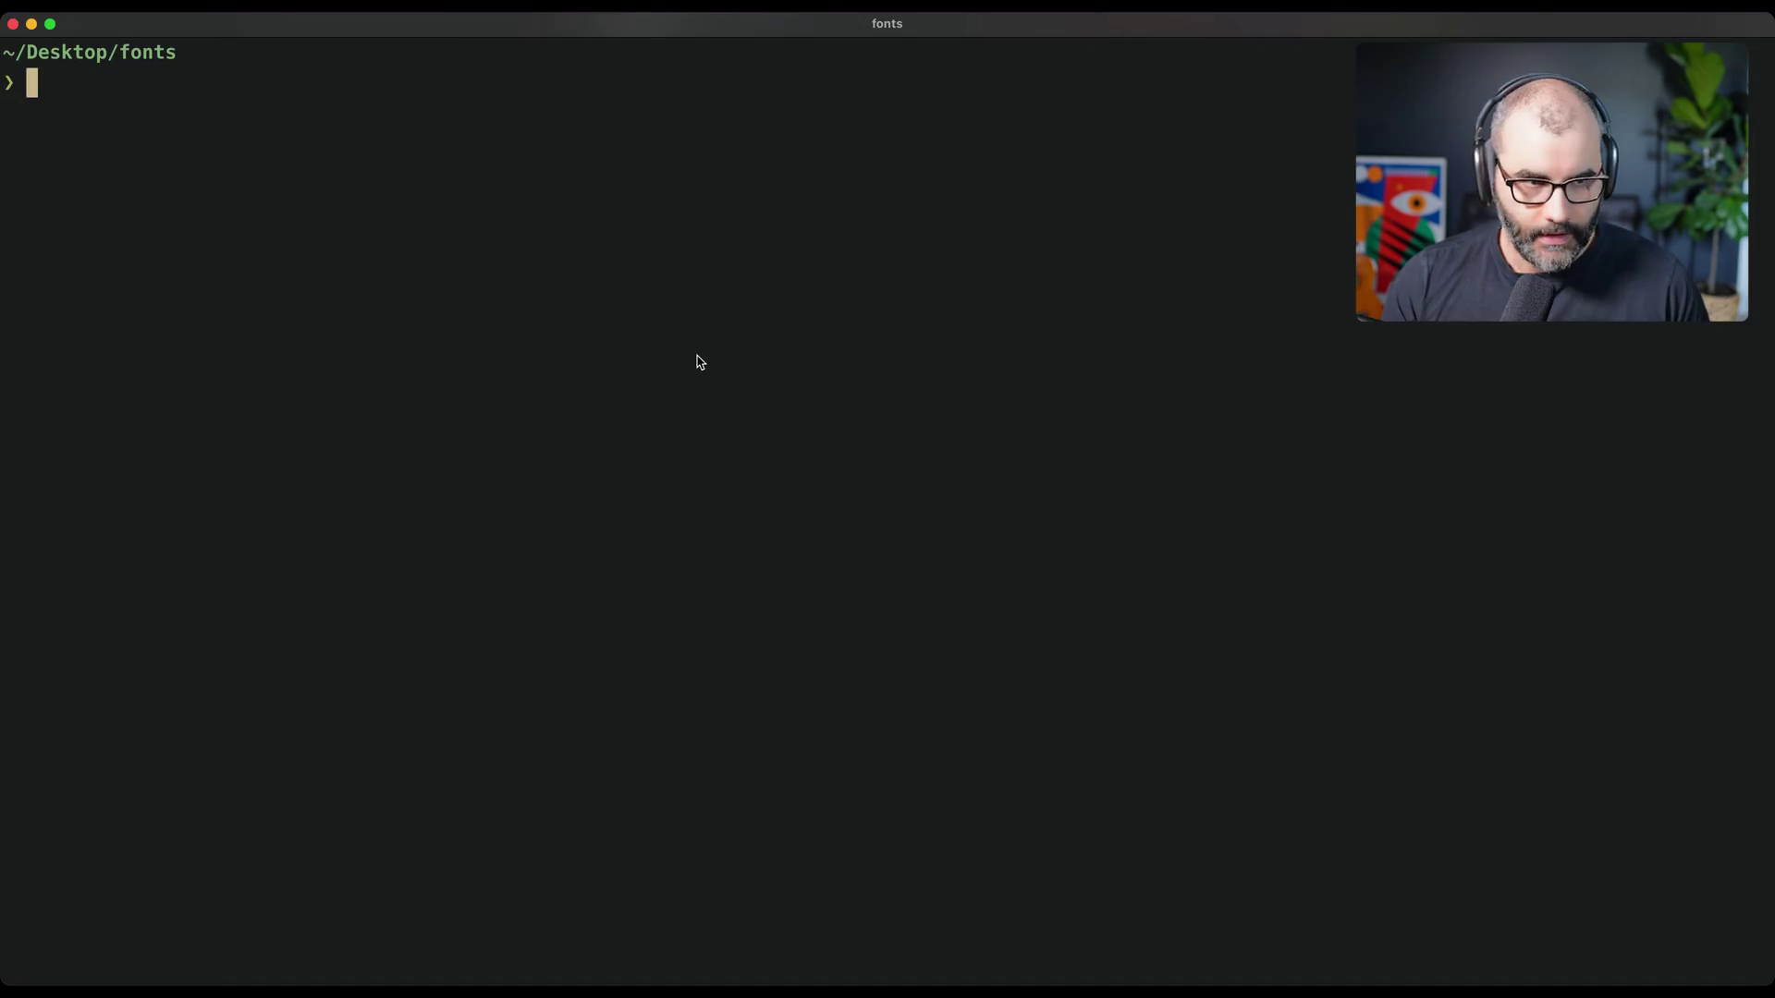
pyautogui.write('l')
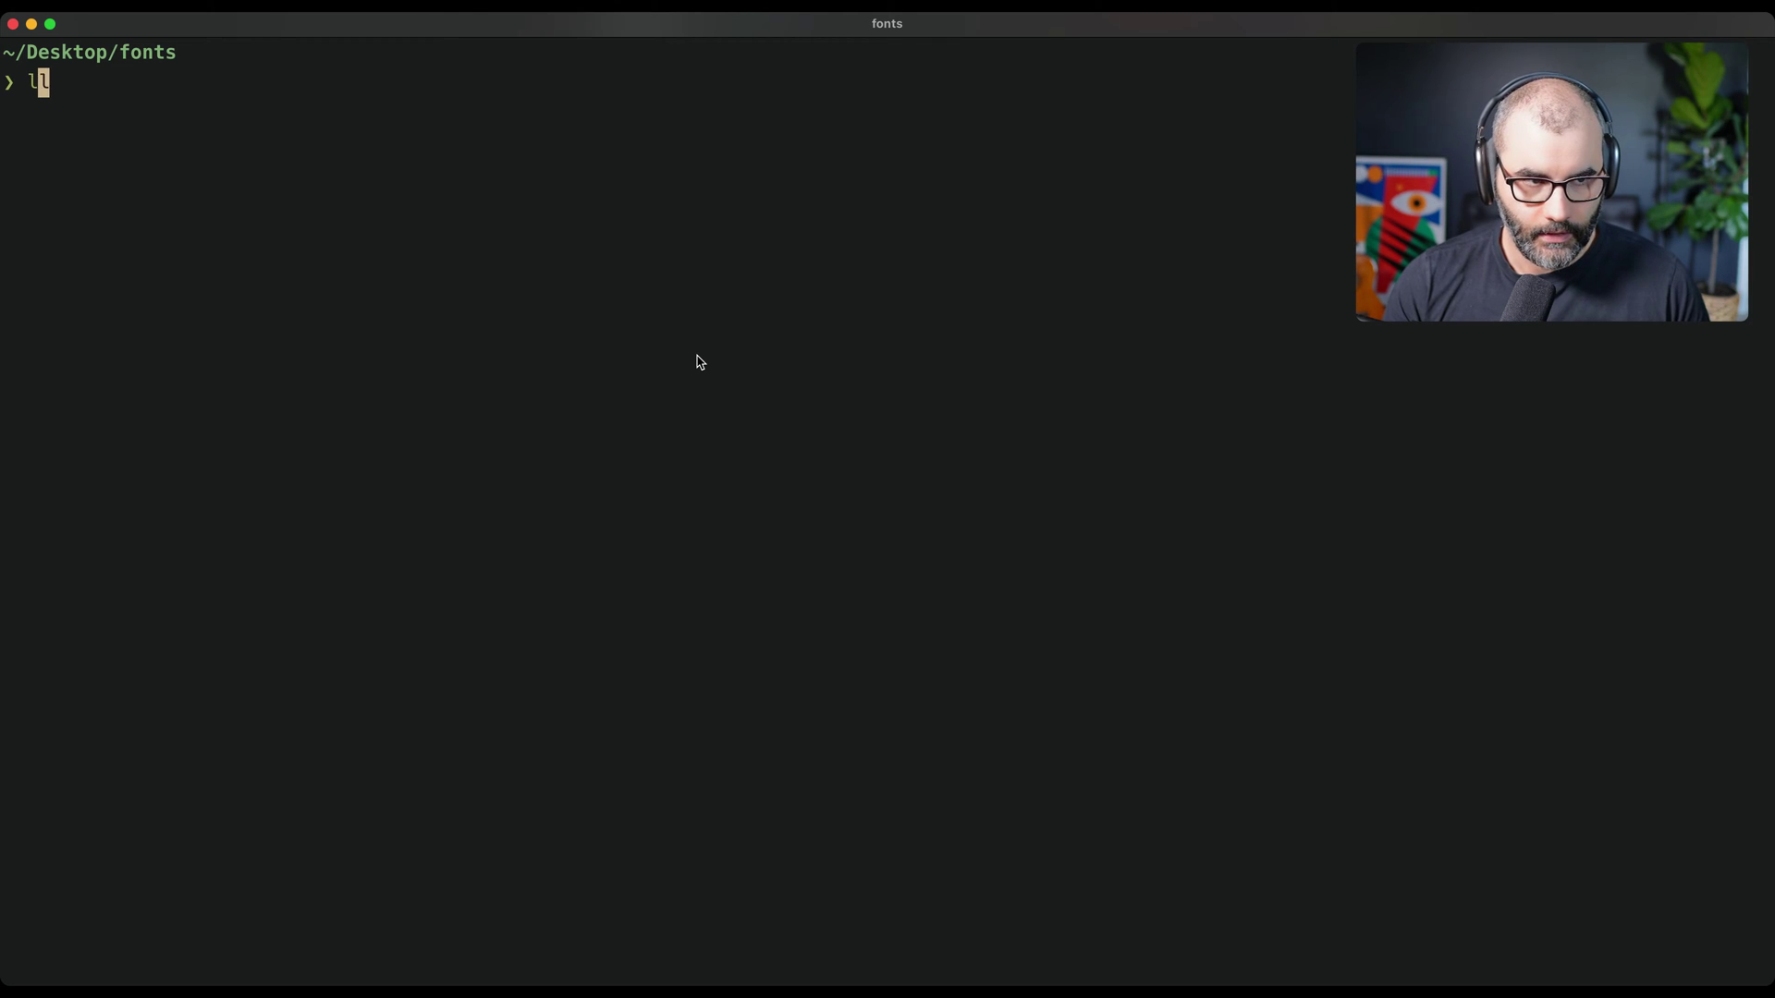
pyautogui.write('l')
pyautogui.press('Return')
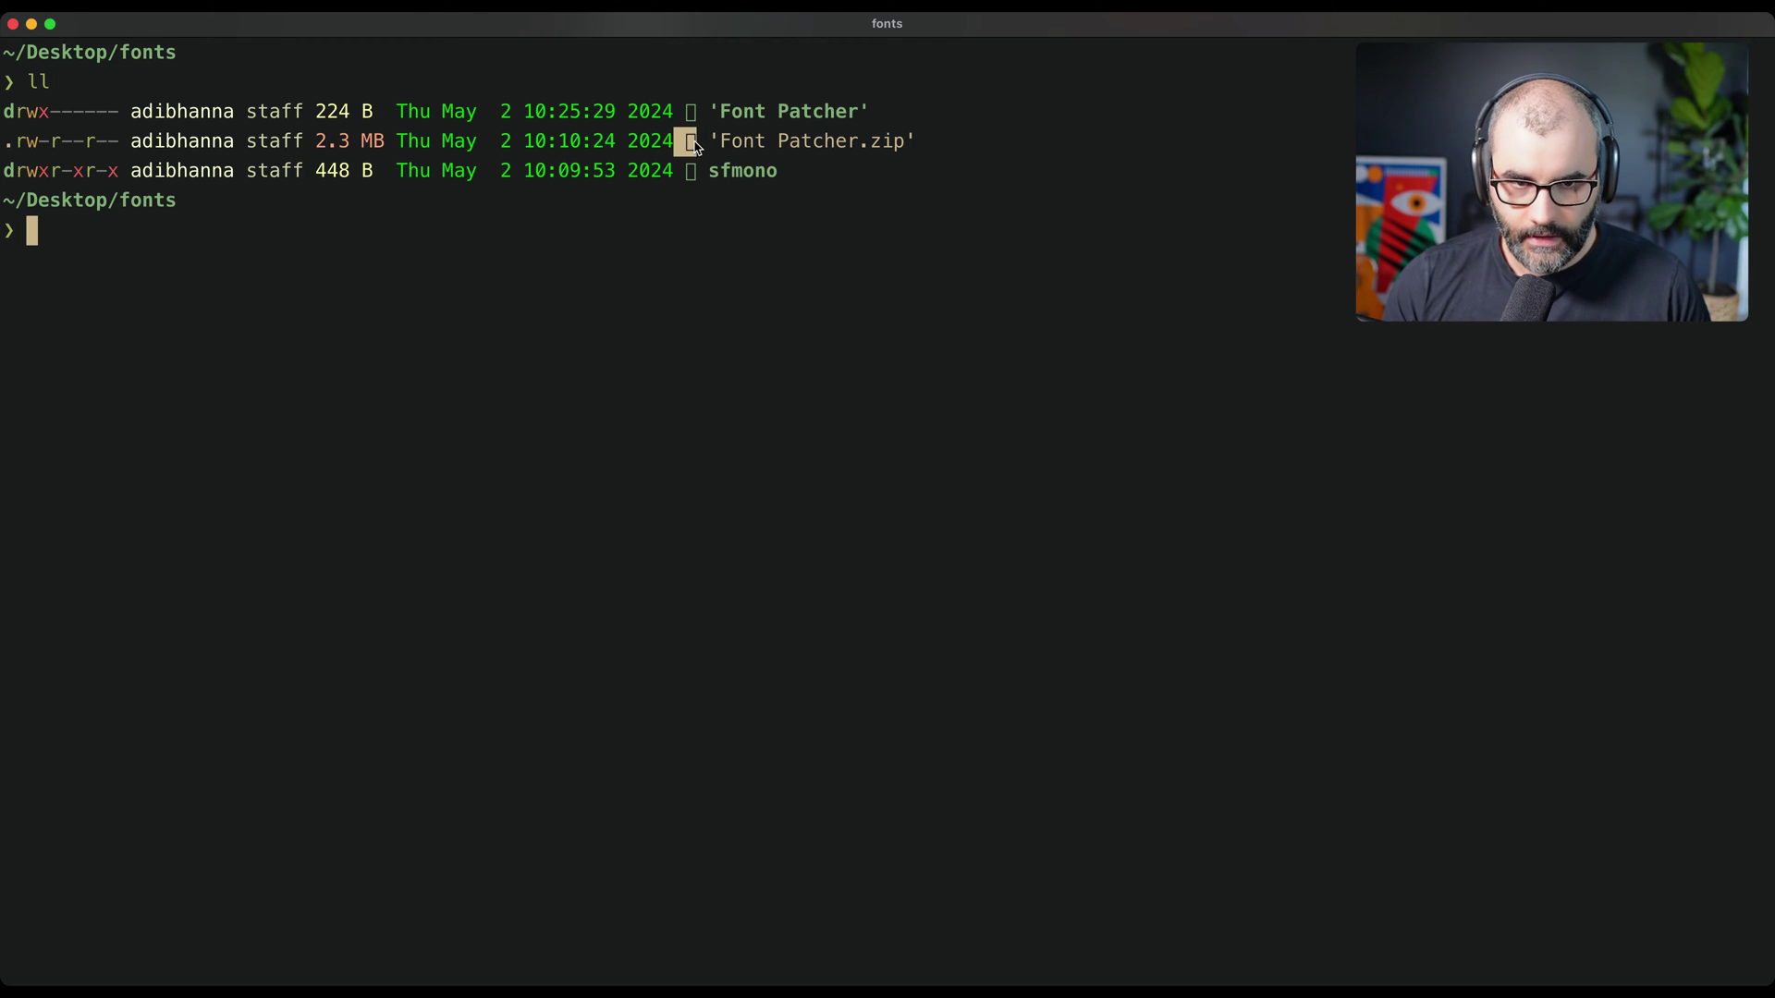
pyautogui.write('nvim')
pyautogui.press('Return')
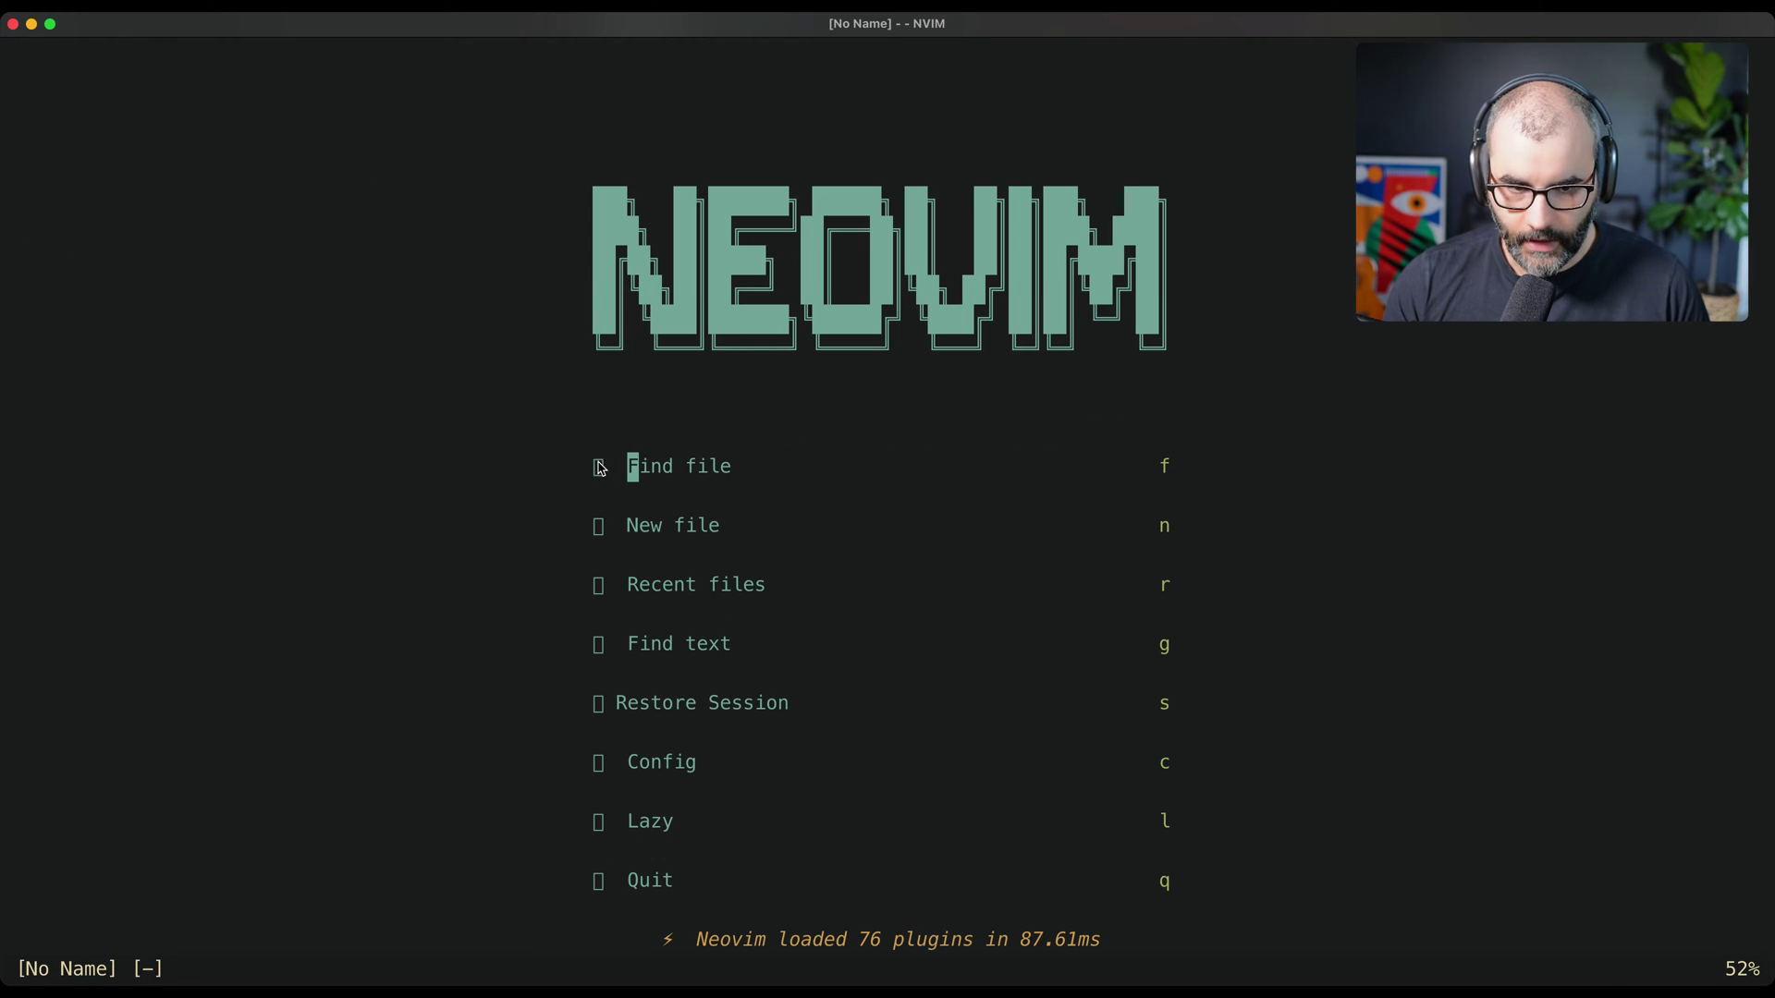
pyautogui.press('space')
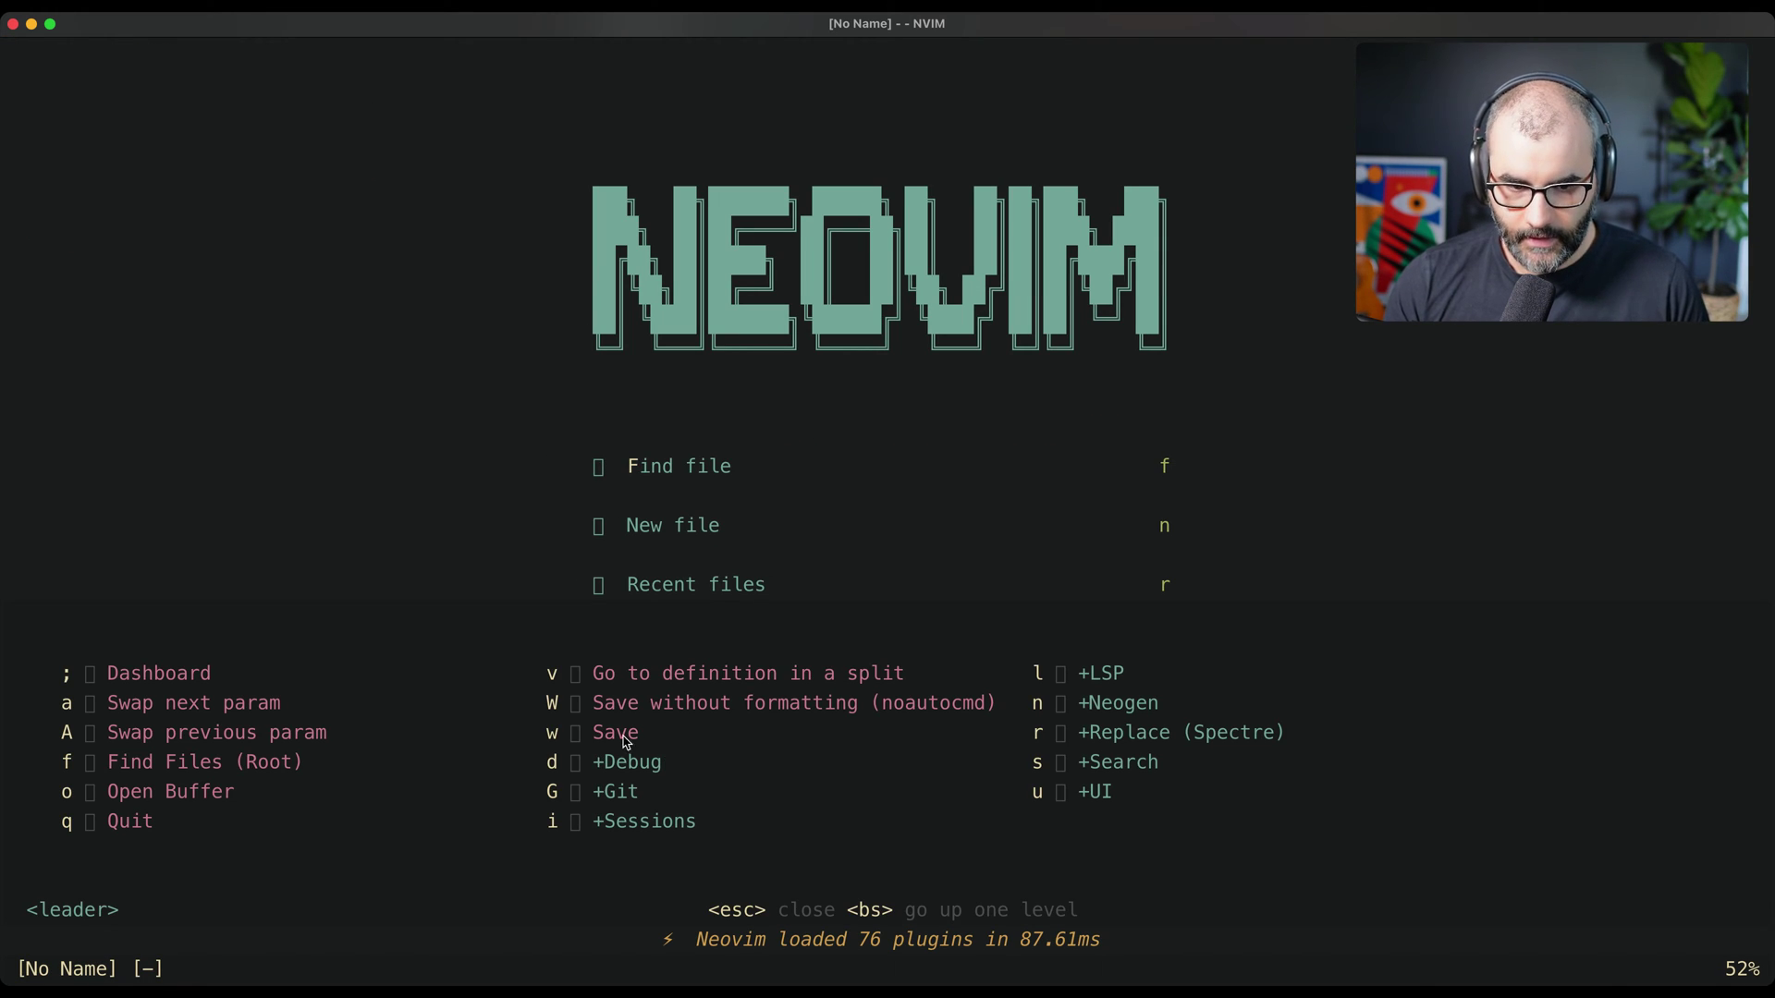
pyautogui.press('Escape')
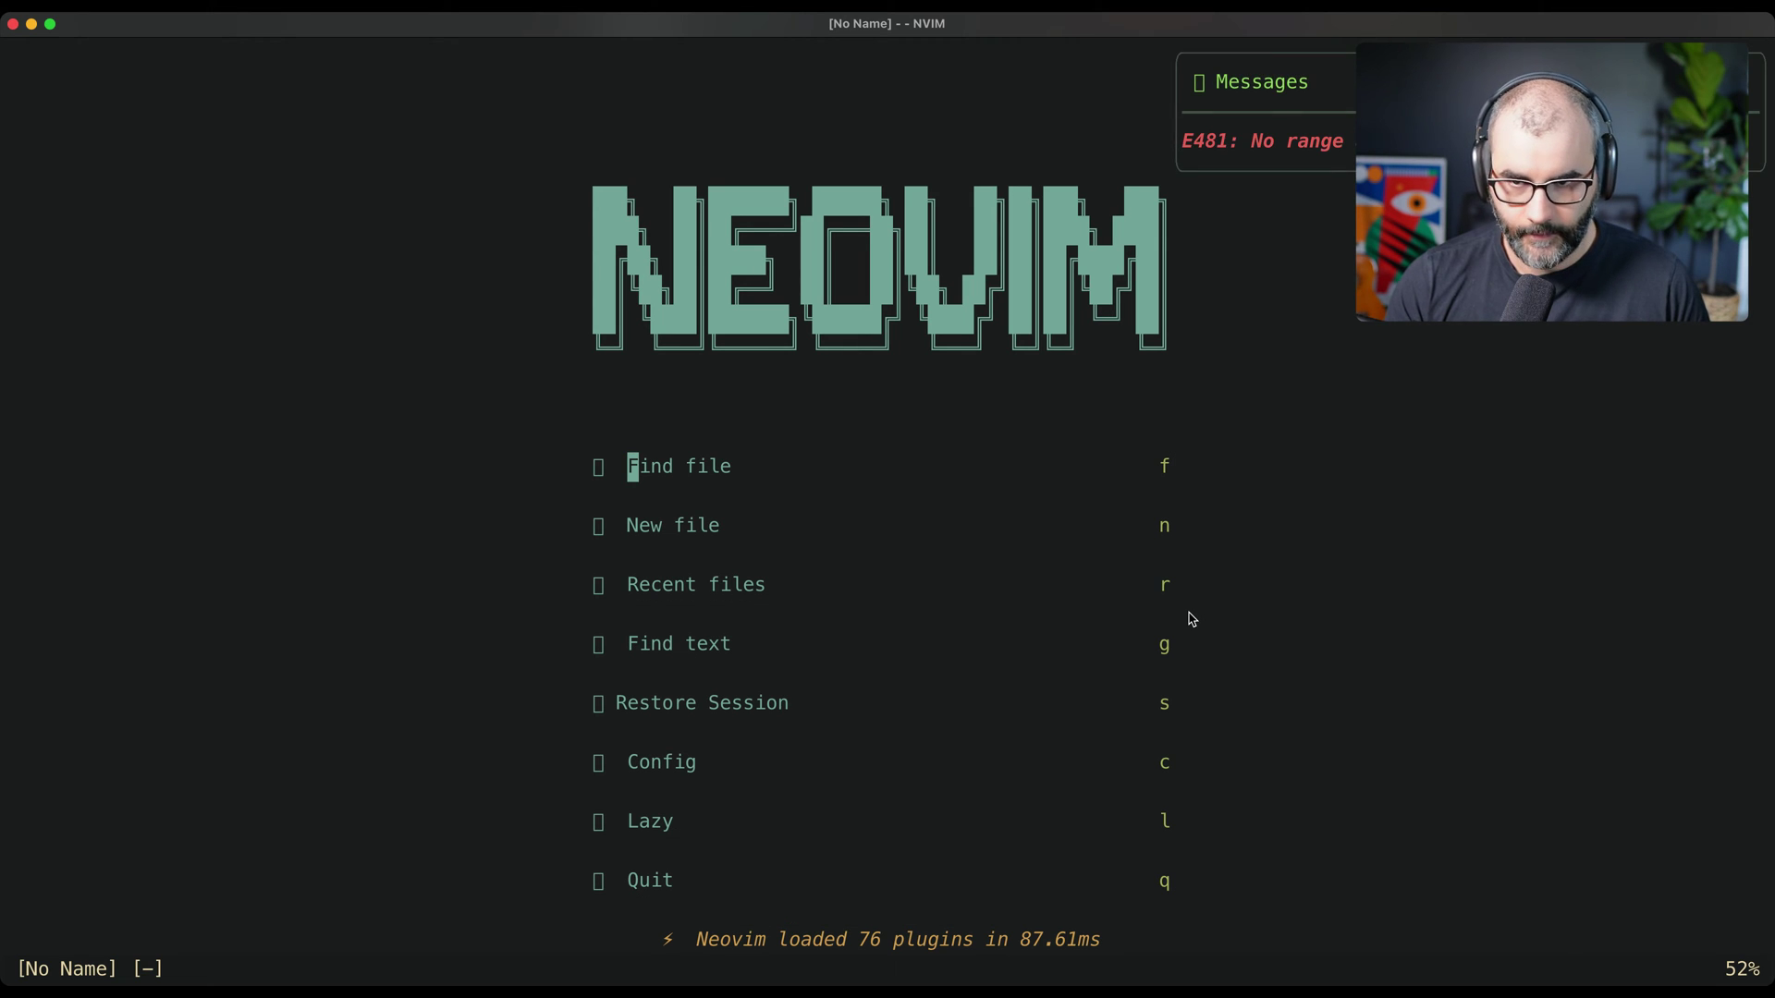
pyautogui.write(':q')
pyautogui.press('Return')
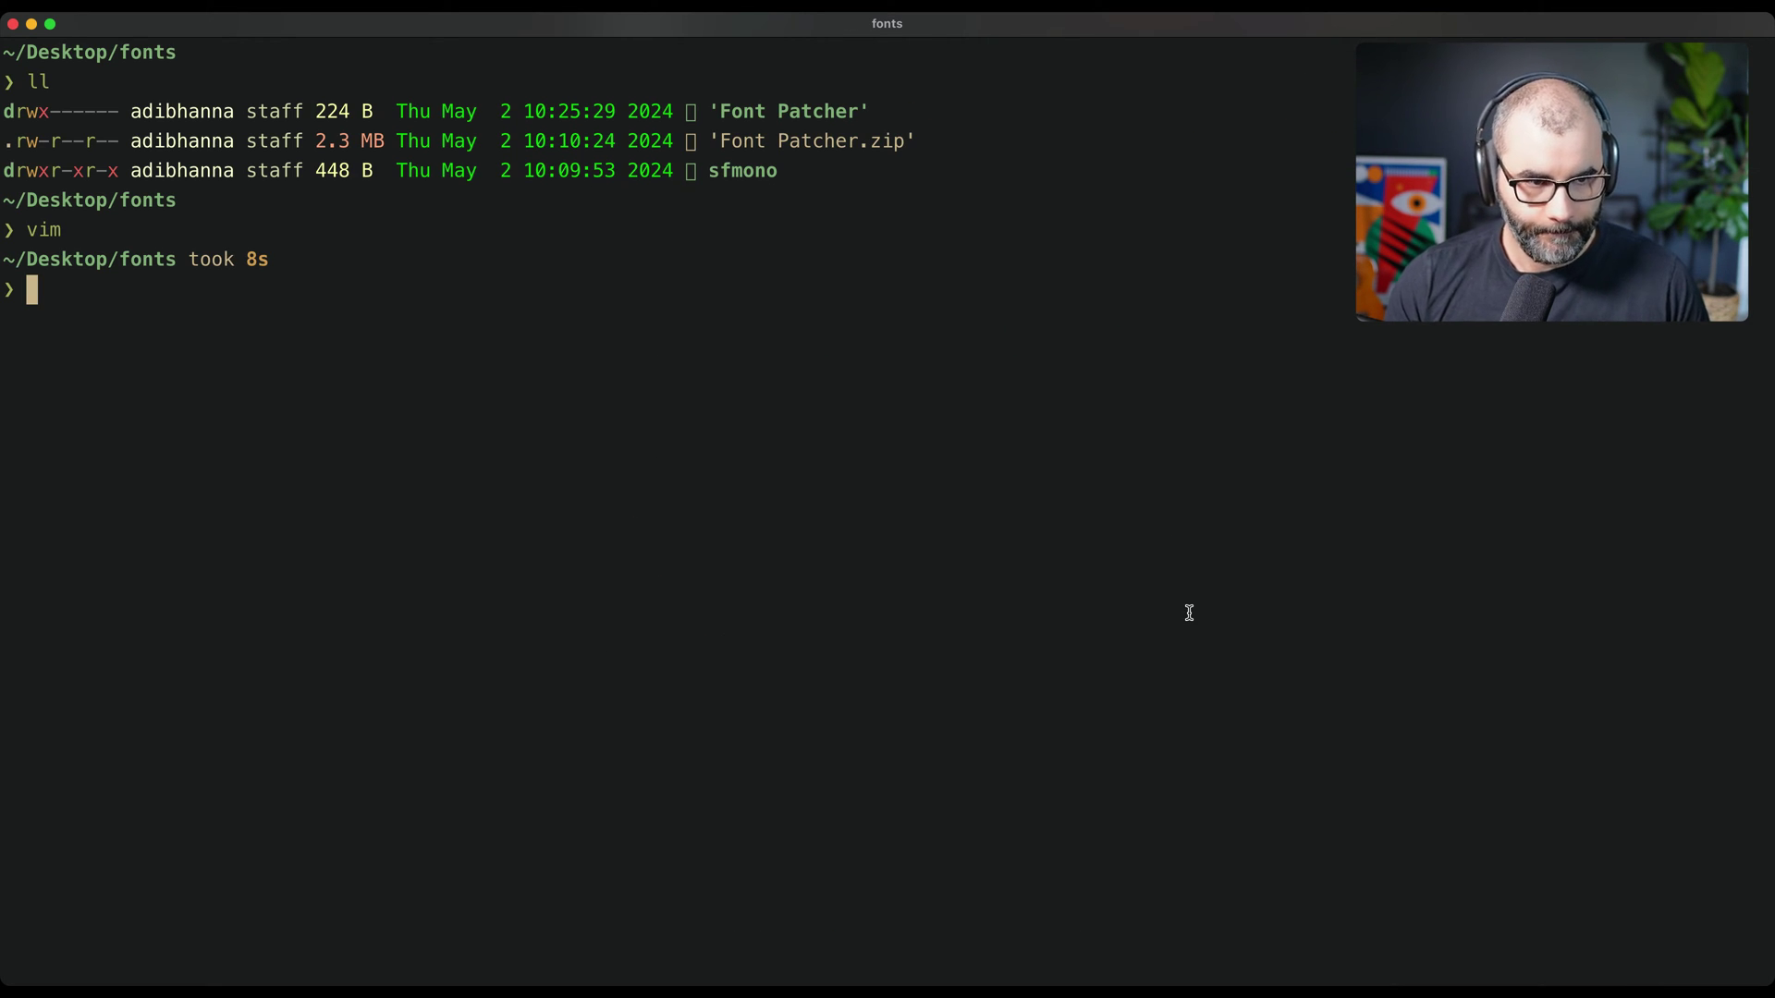
pyautogui.press('super+Tab')
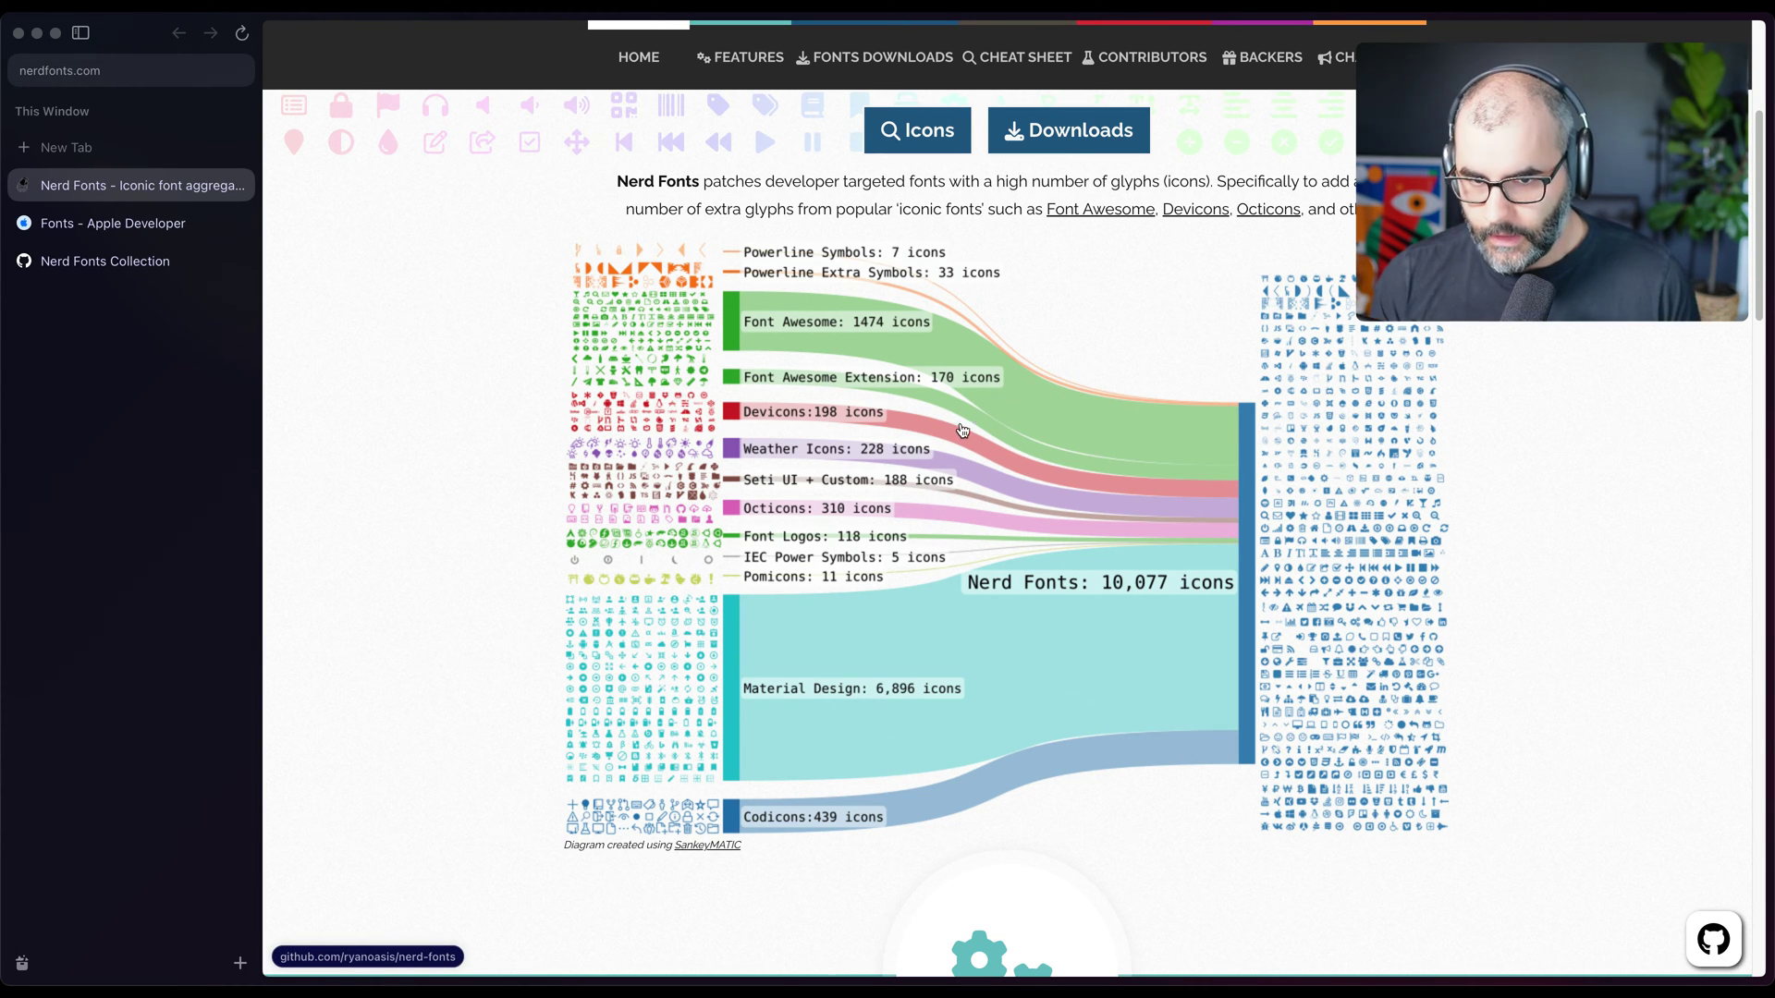
pyautogui.scroll(1, 957, 426)
pyautogui.scroll(4, 958, 426)
pyautogui.scroll(2, 901, 416)
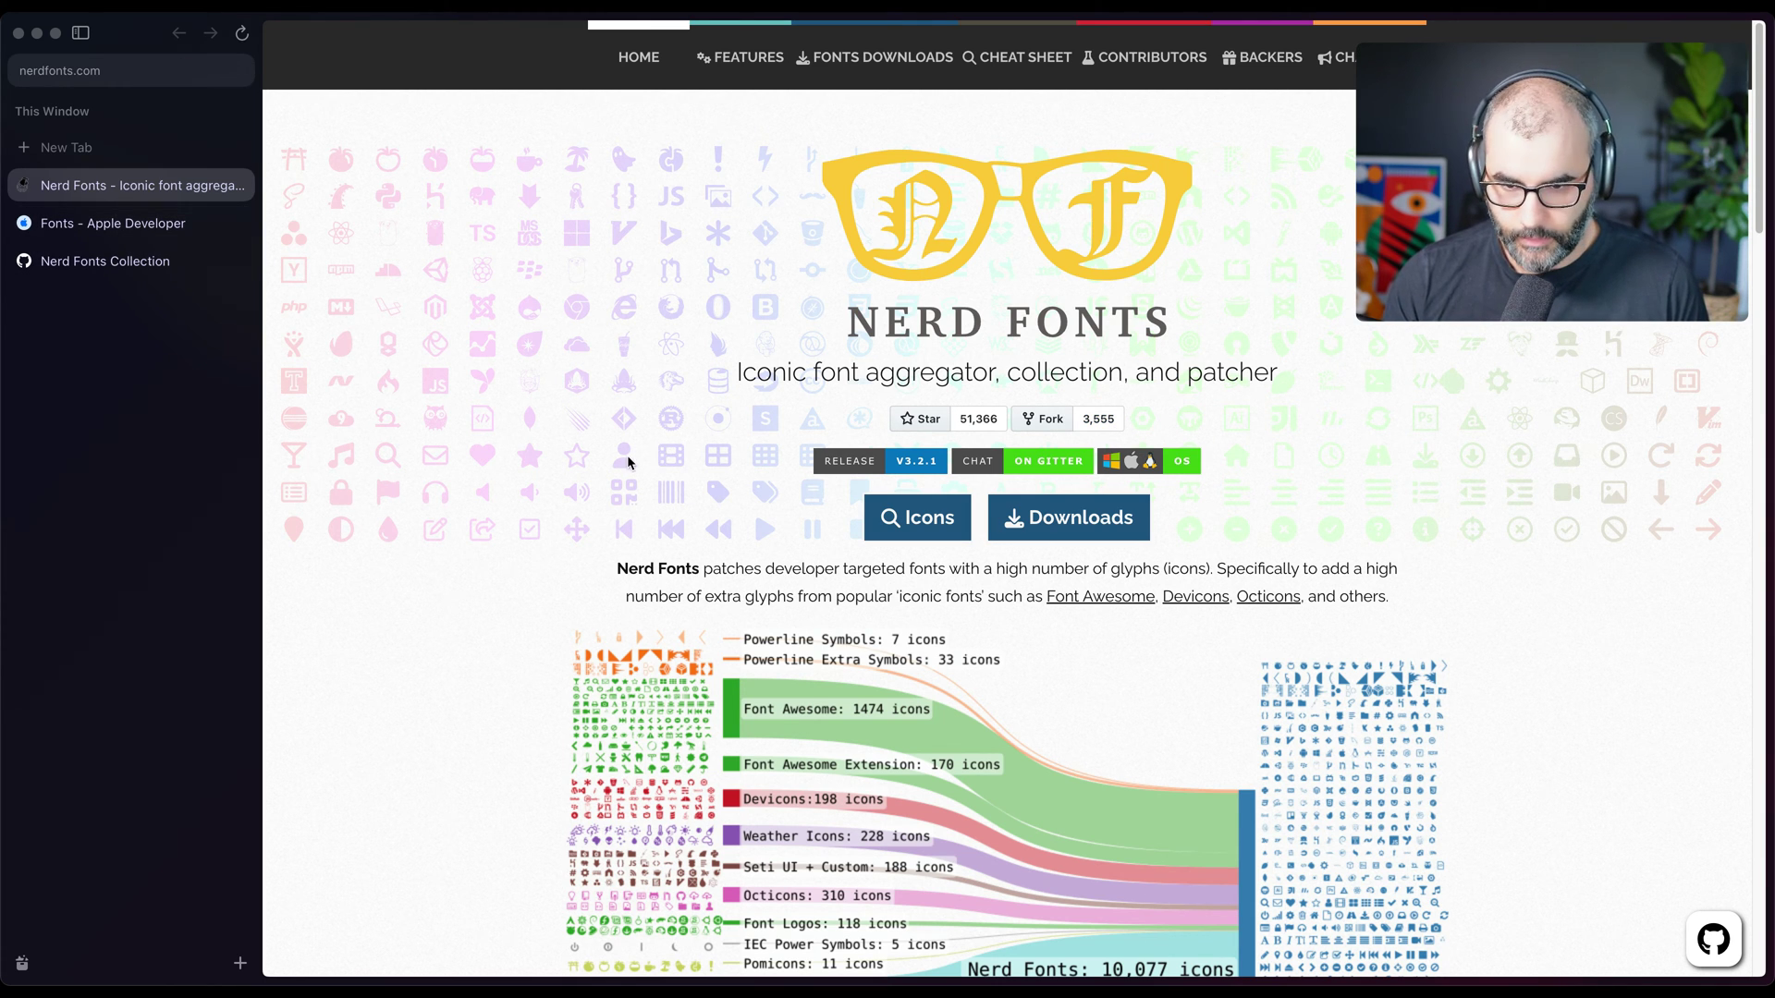
pyautogui.scroll(-2, 628, 461)
pyautogui.scroll(-1, 628, 462)
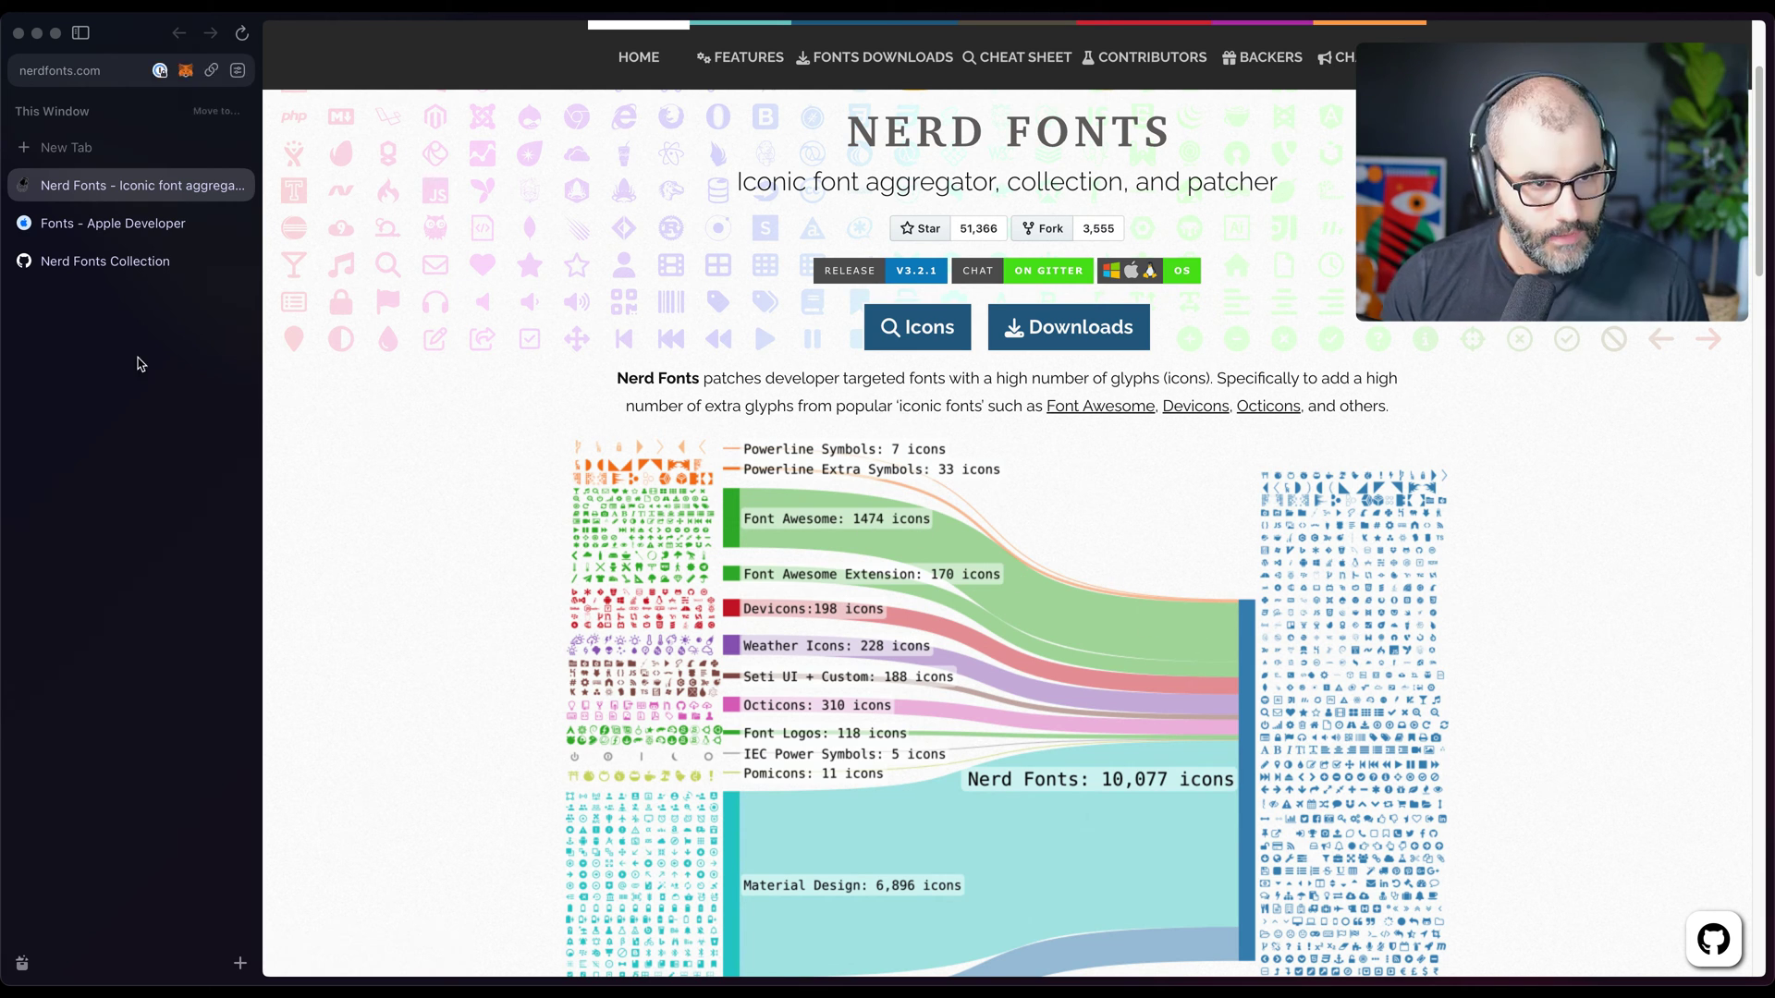
# On Apple's Fonts page, select the SF Mono card's heading and description text
pyautogui.click(132, 223)
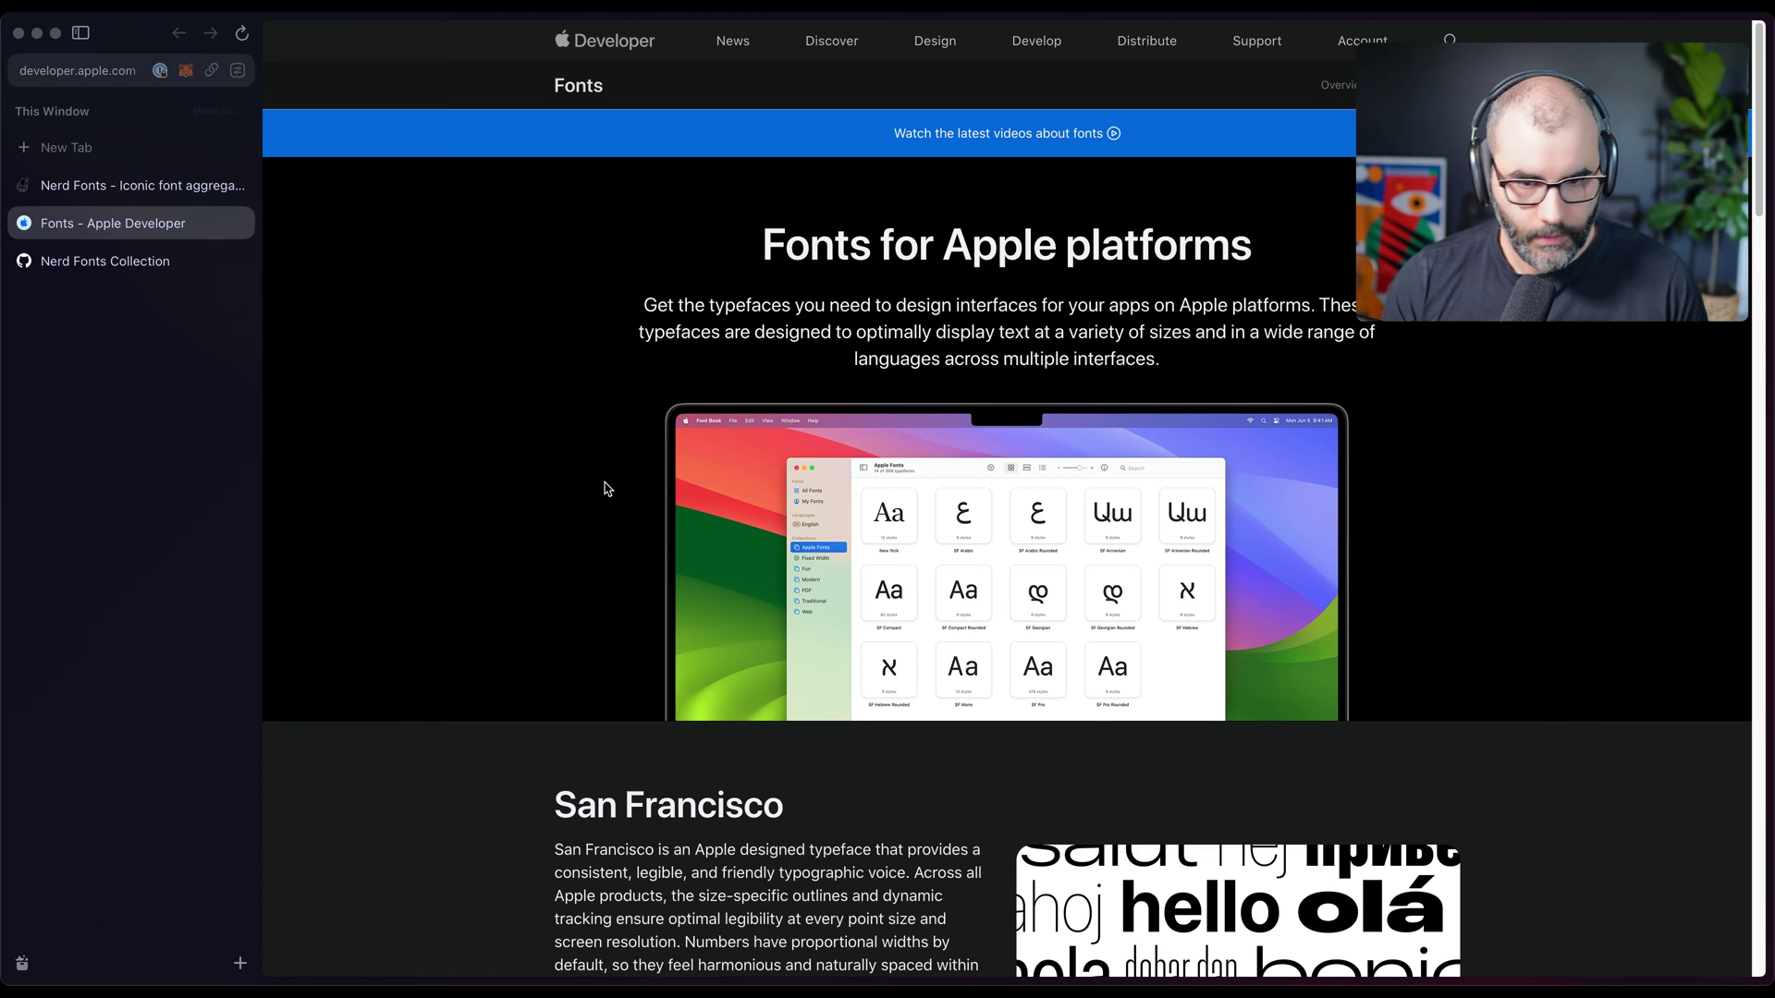
pyautogui.scroll(-4, 642, 526)
pyautogui.scroll(-3, 650, 629)
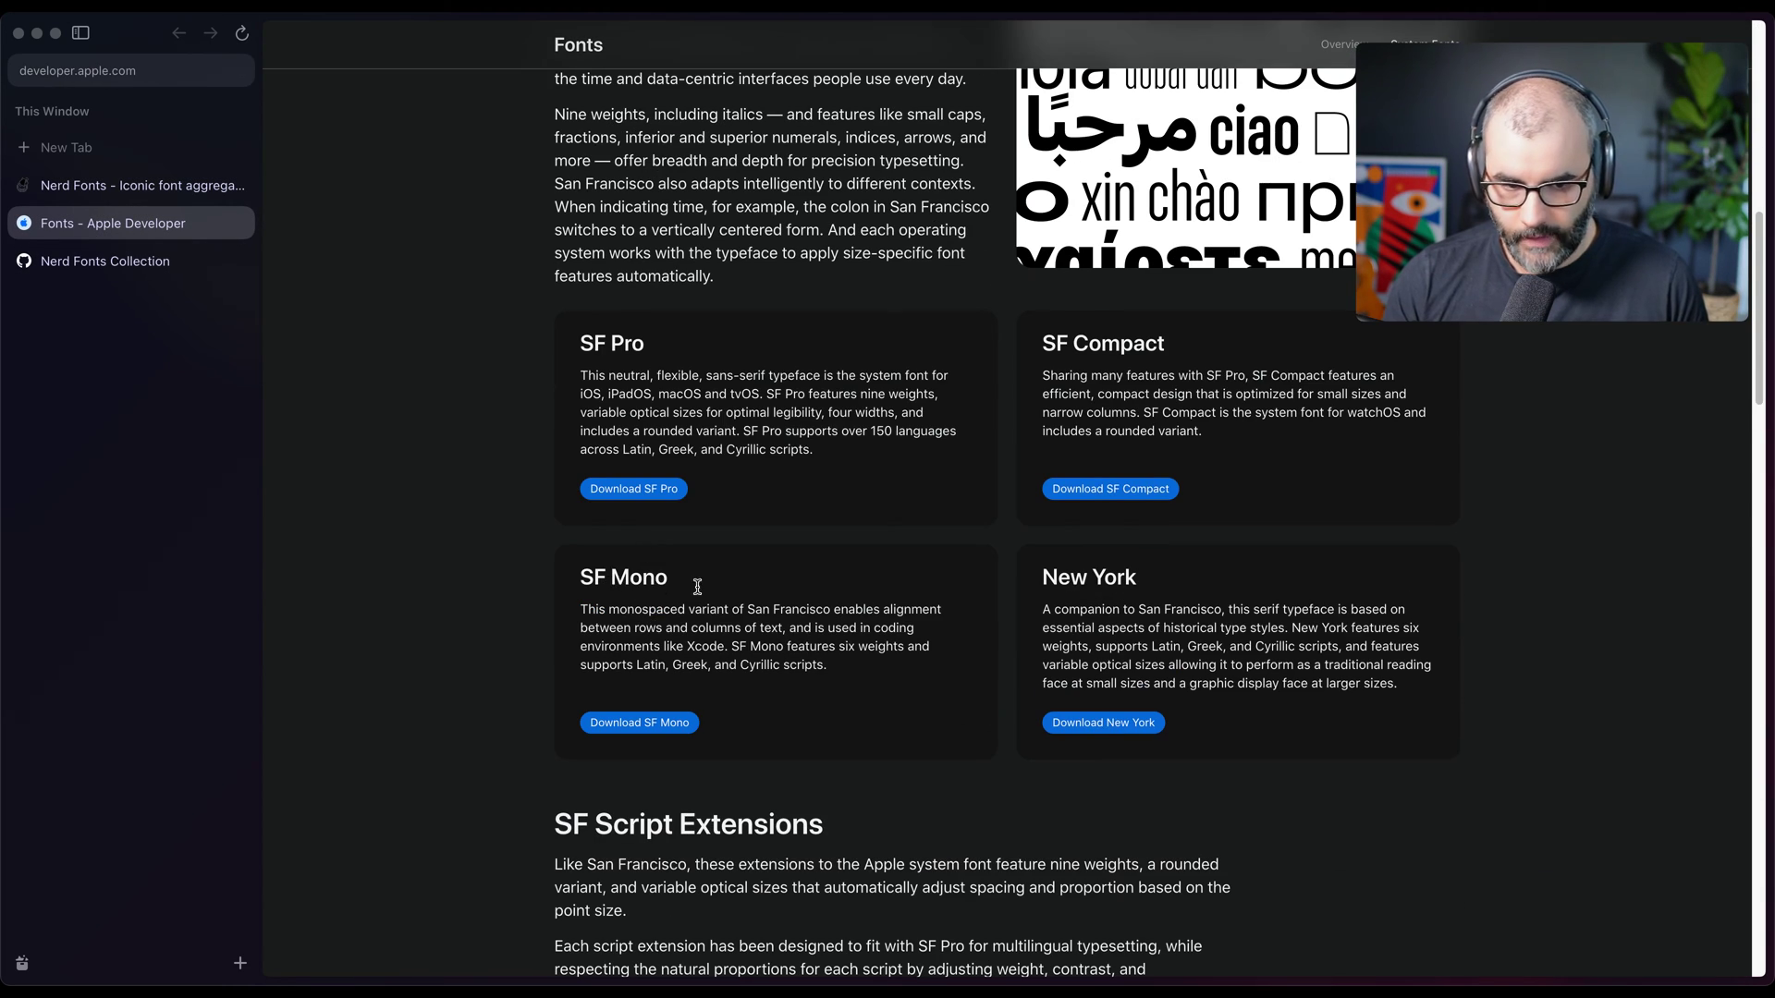
pyautogui.tripleClick(618, 580)
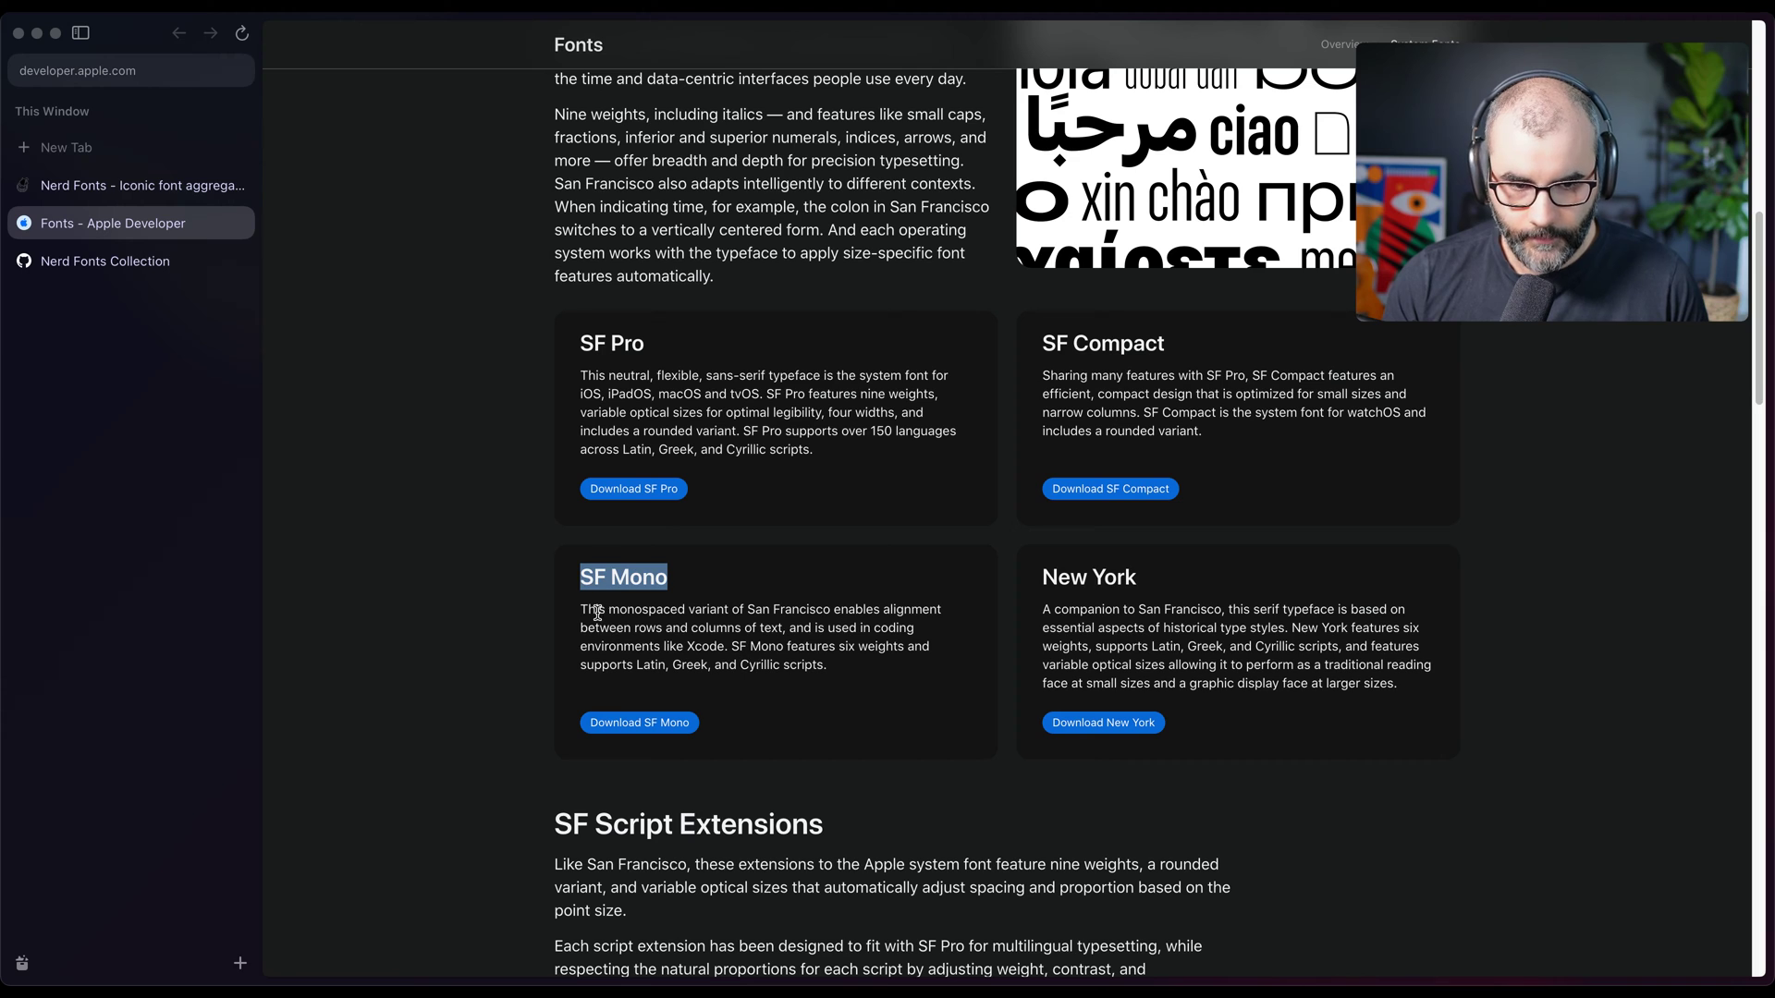
pyautogui.moveTo(597, 611); pyautogui.dragTo(887, 679)
pyautogui.press('super+c')
pyautogui.click(882, 688)
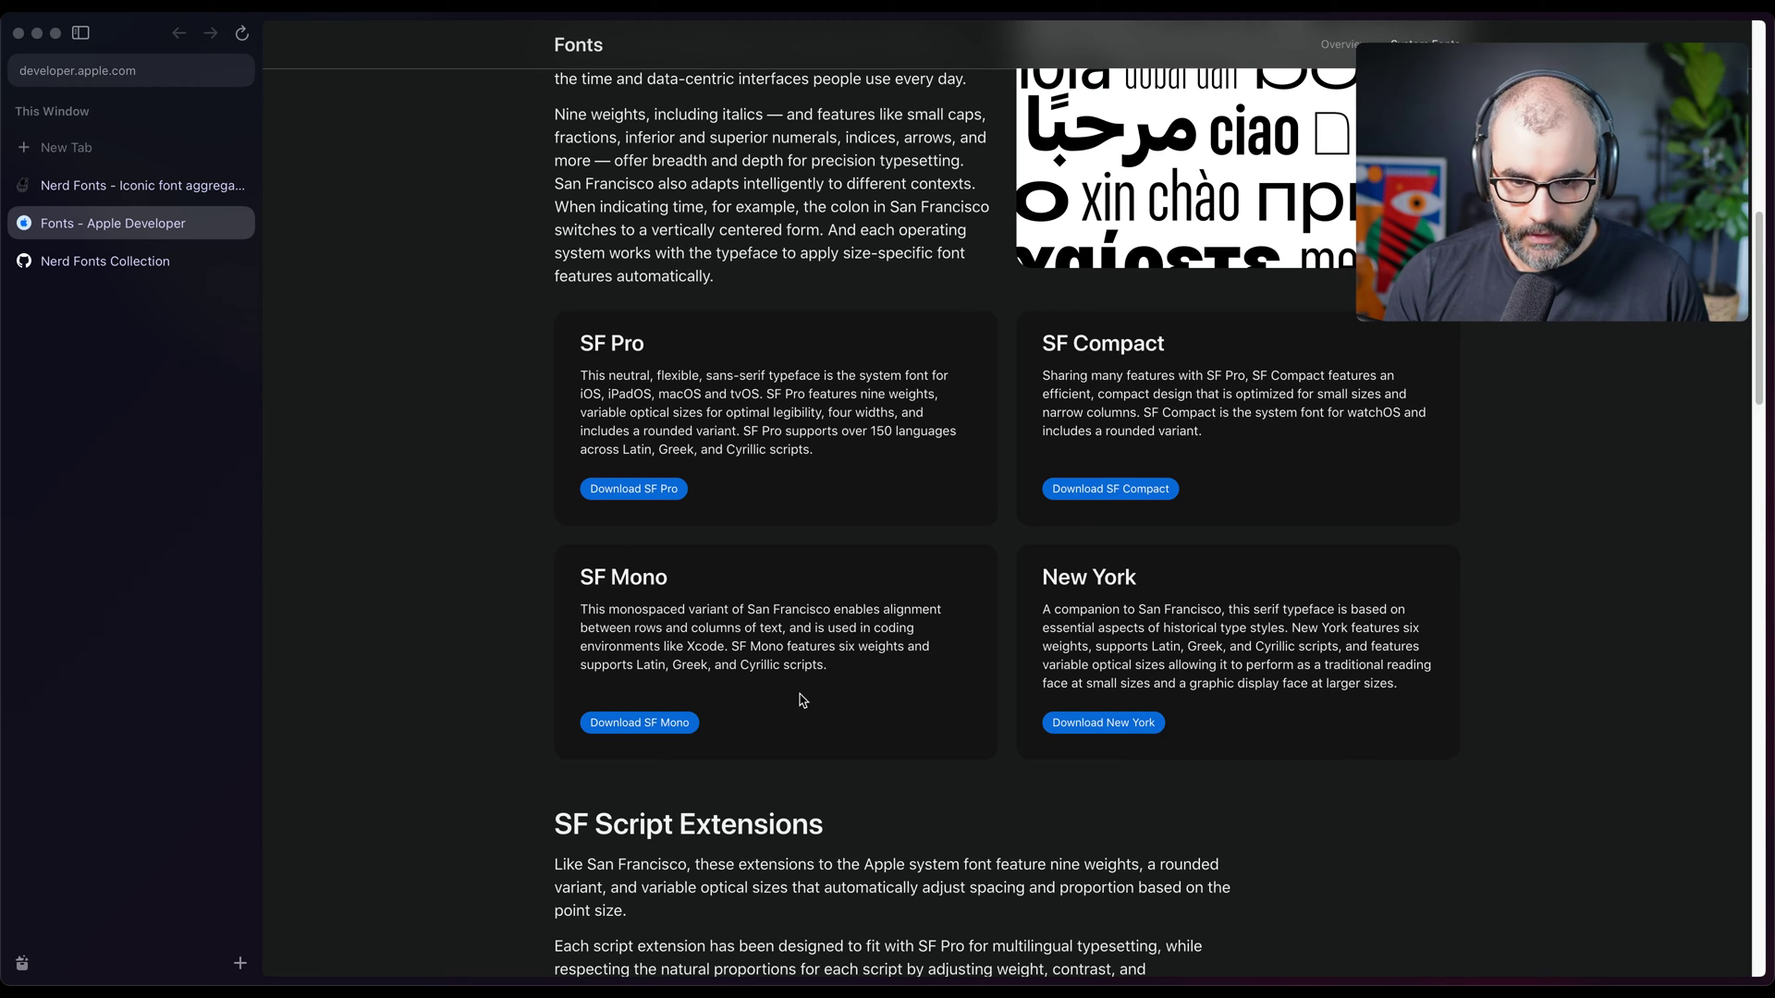
# Launch Font Book, expand and collapse SF Mono's 12 styles, and bring up the family's actions
pyautogui.hotkey('alt', 'space')
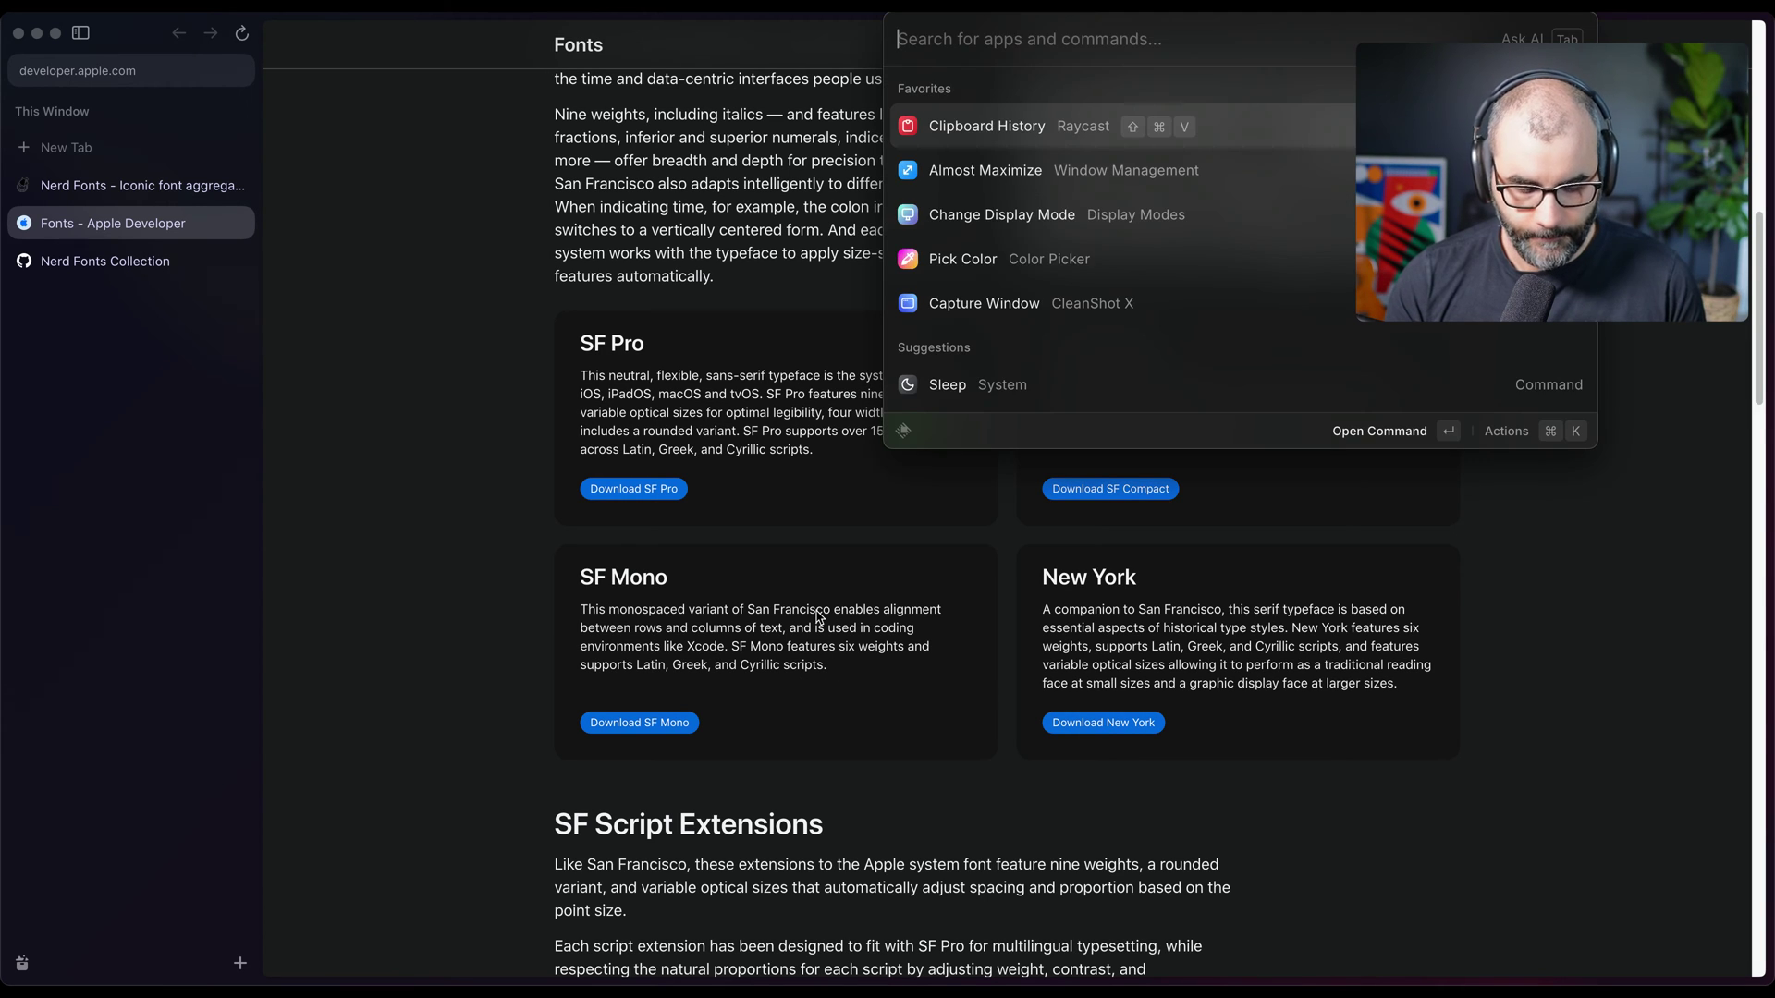
pyautogui.write('fon')
pyautogui.press('Return')
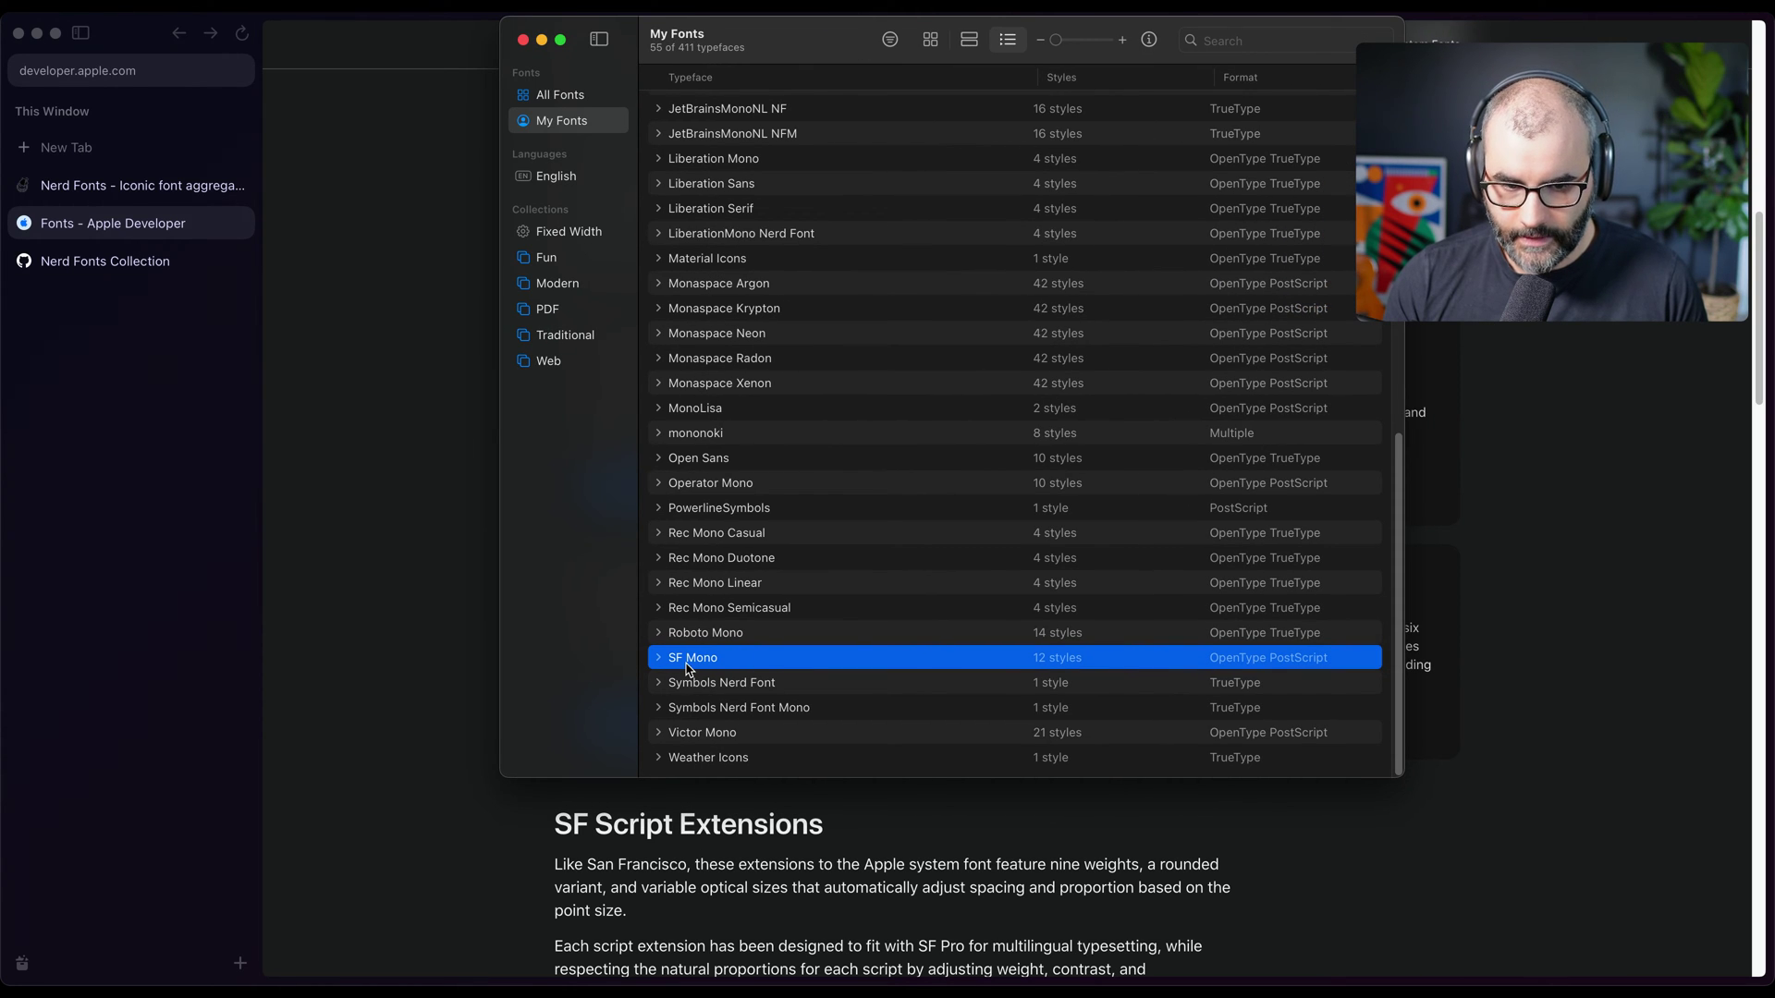
pyautogui.press('Right')
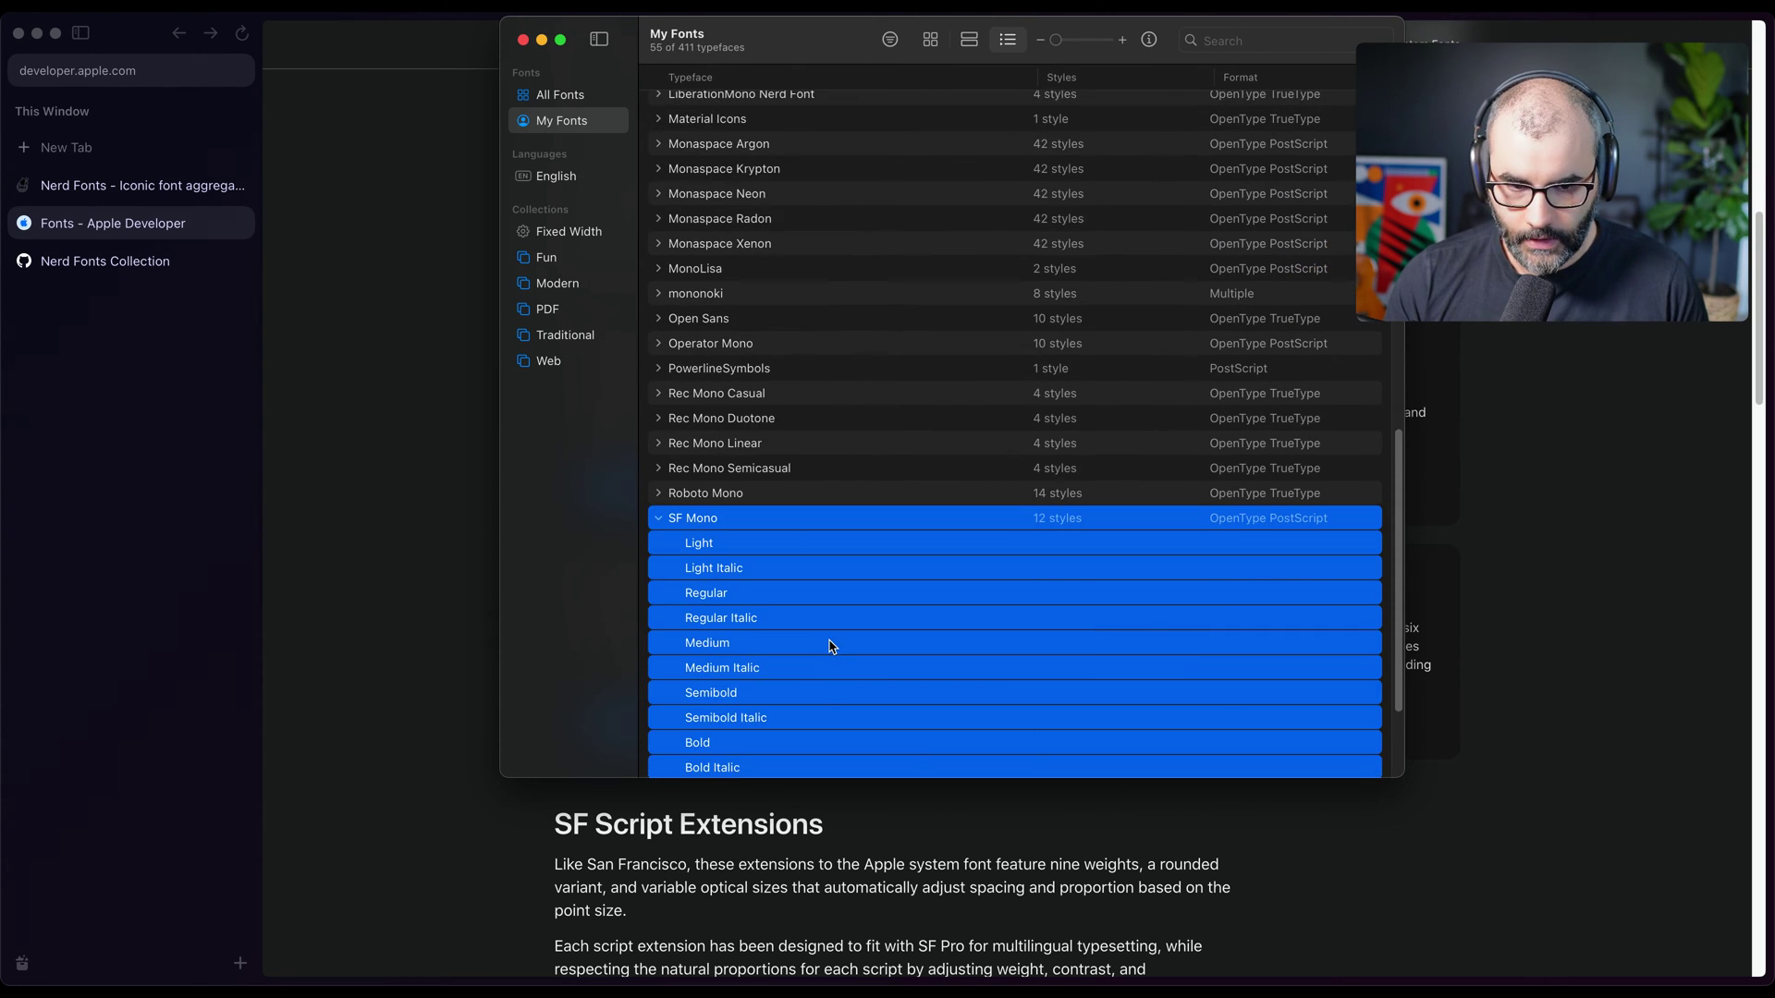
pyautogui.scroll(-2, 833, 630)
pyautogui.click(840, 507)
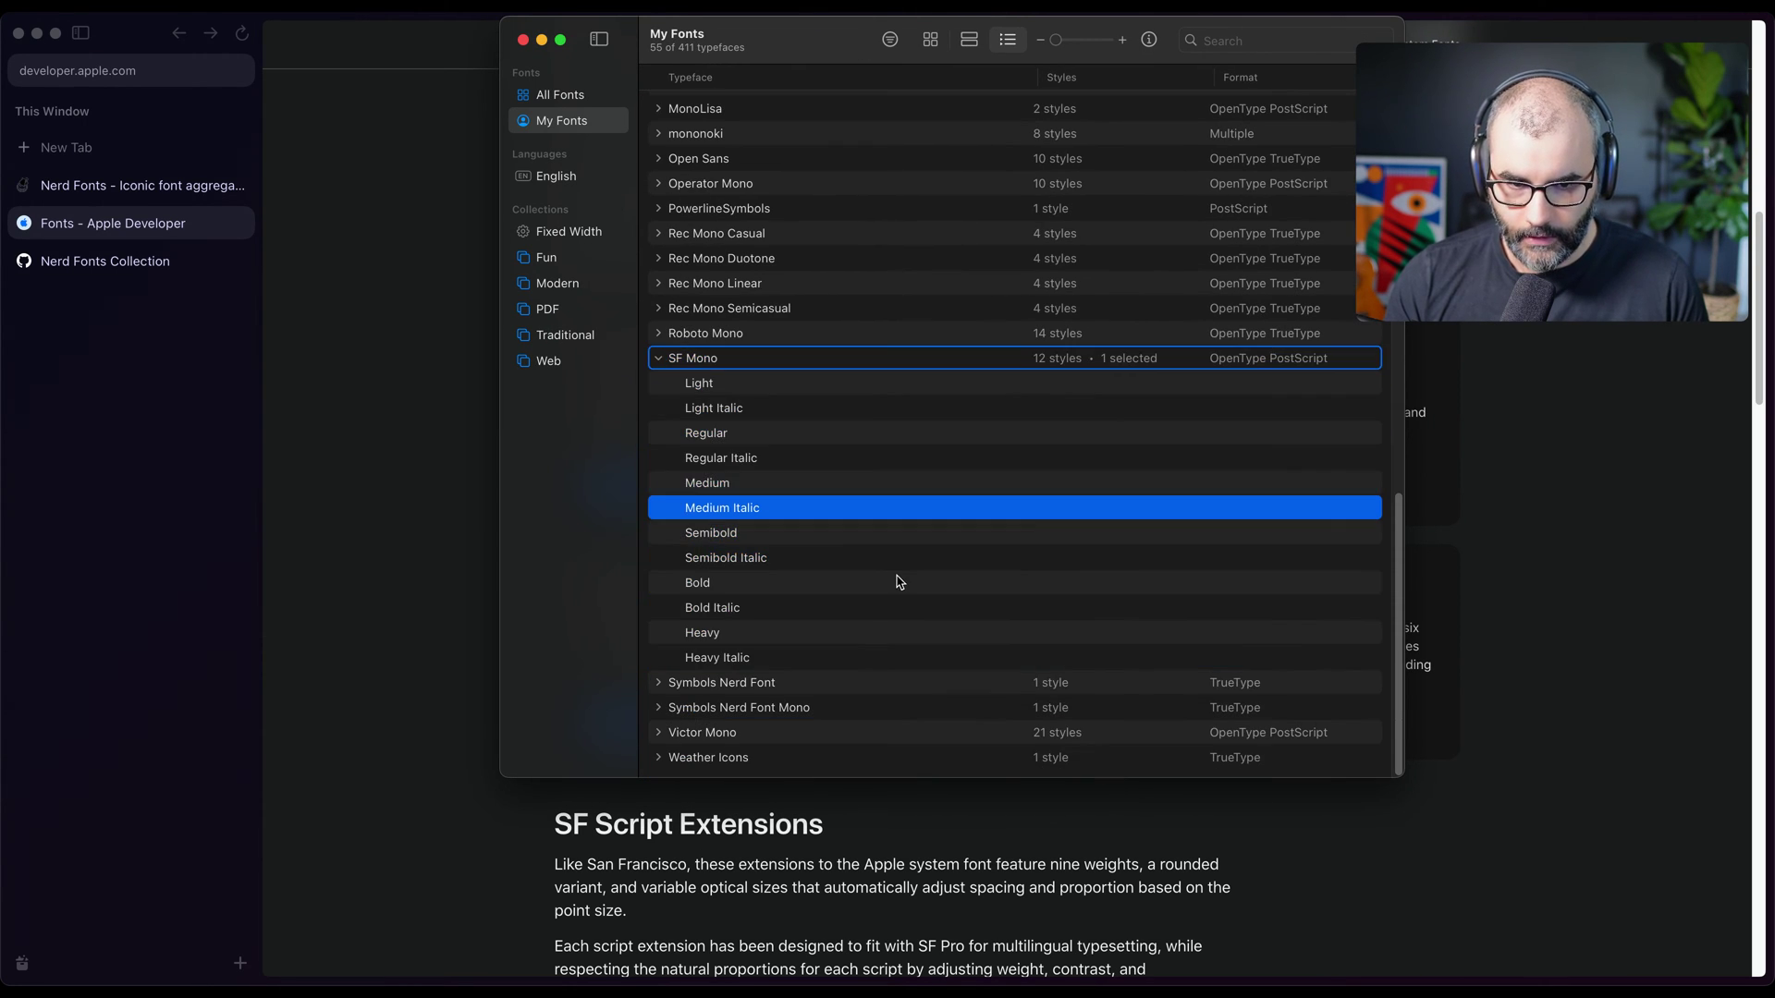
pyautogui.click(659, 359)
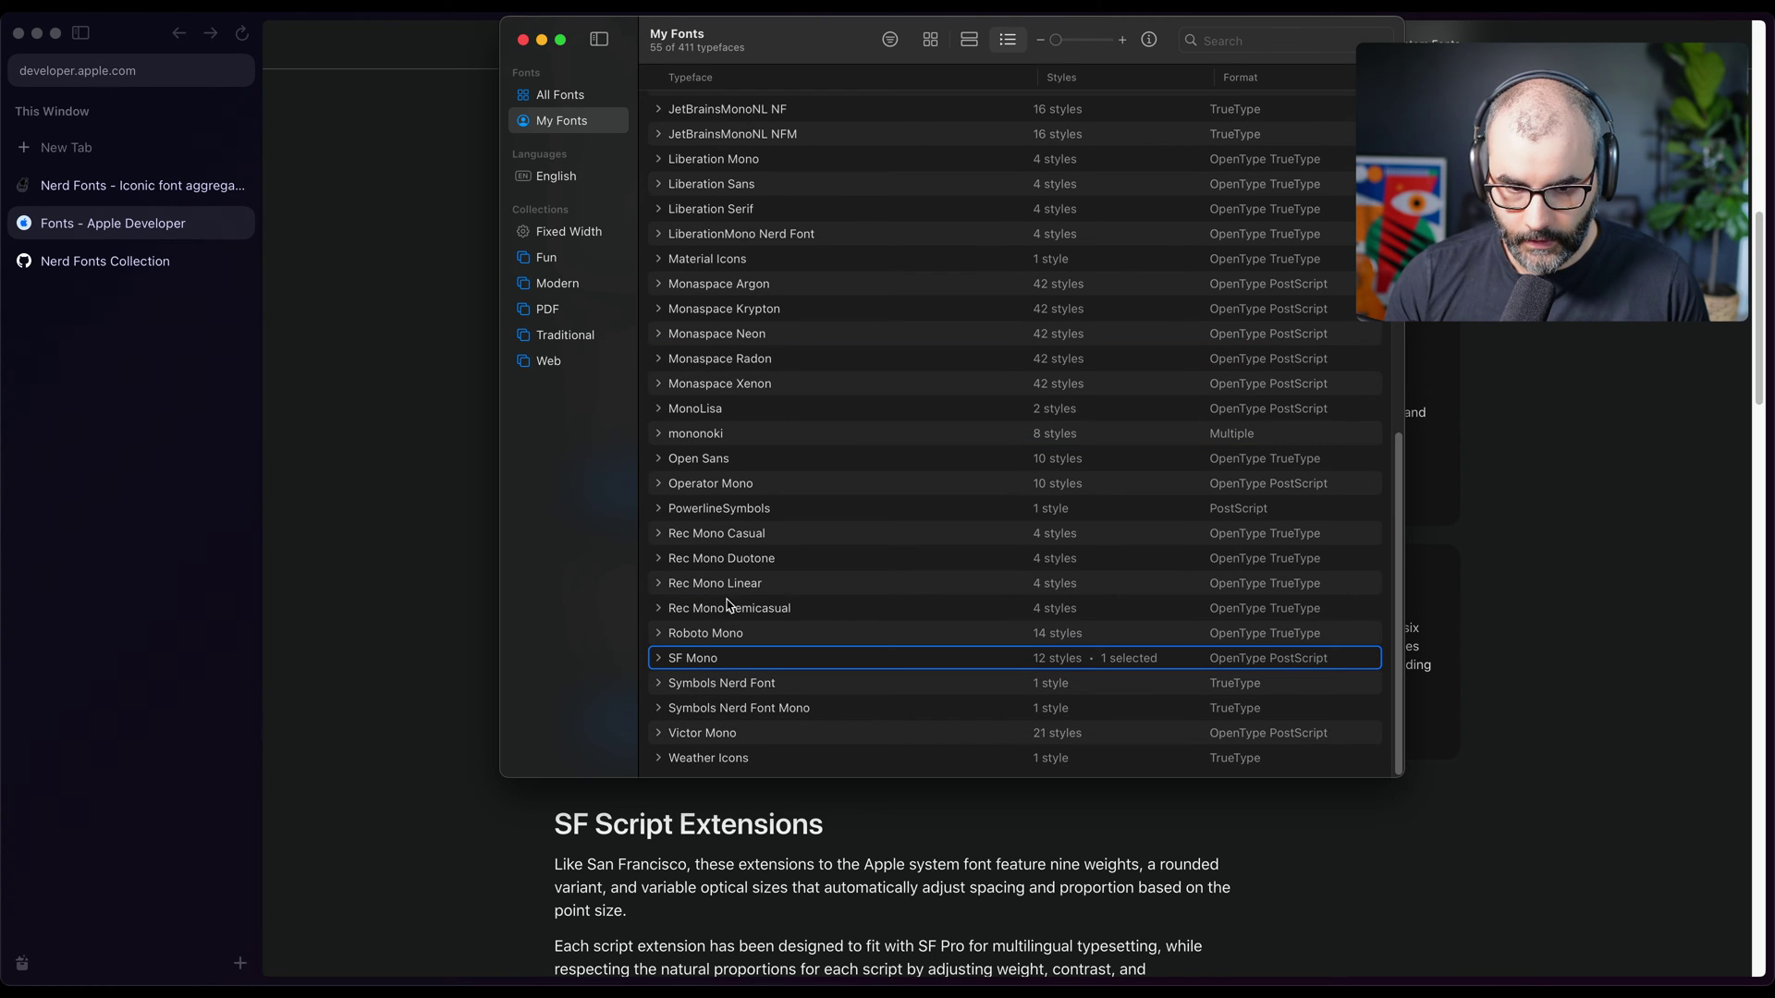
pyautogui.click(708, 661)
pyautogui.rightClick(693, 660)
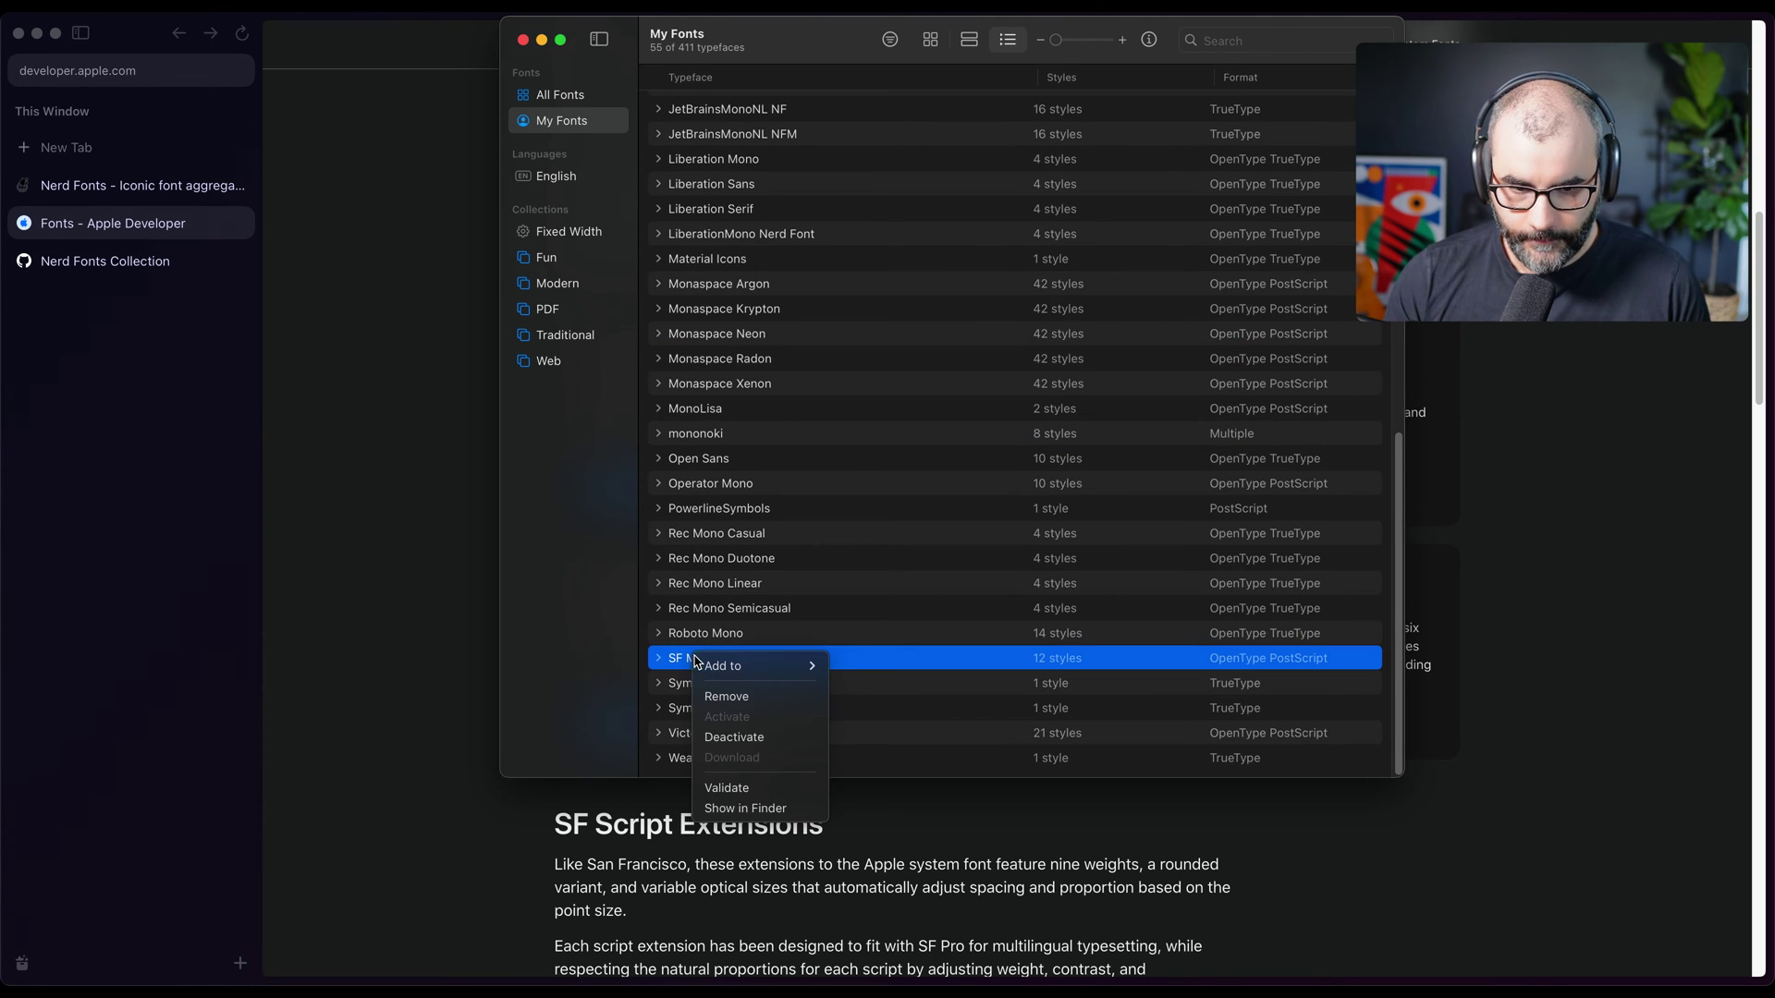
# Reveal SF Mono in Finder and copy its twelve SF-Mono .otf files
pyautogui.click(736, 808)
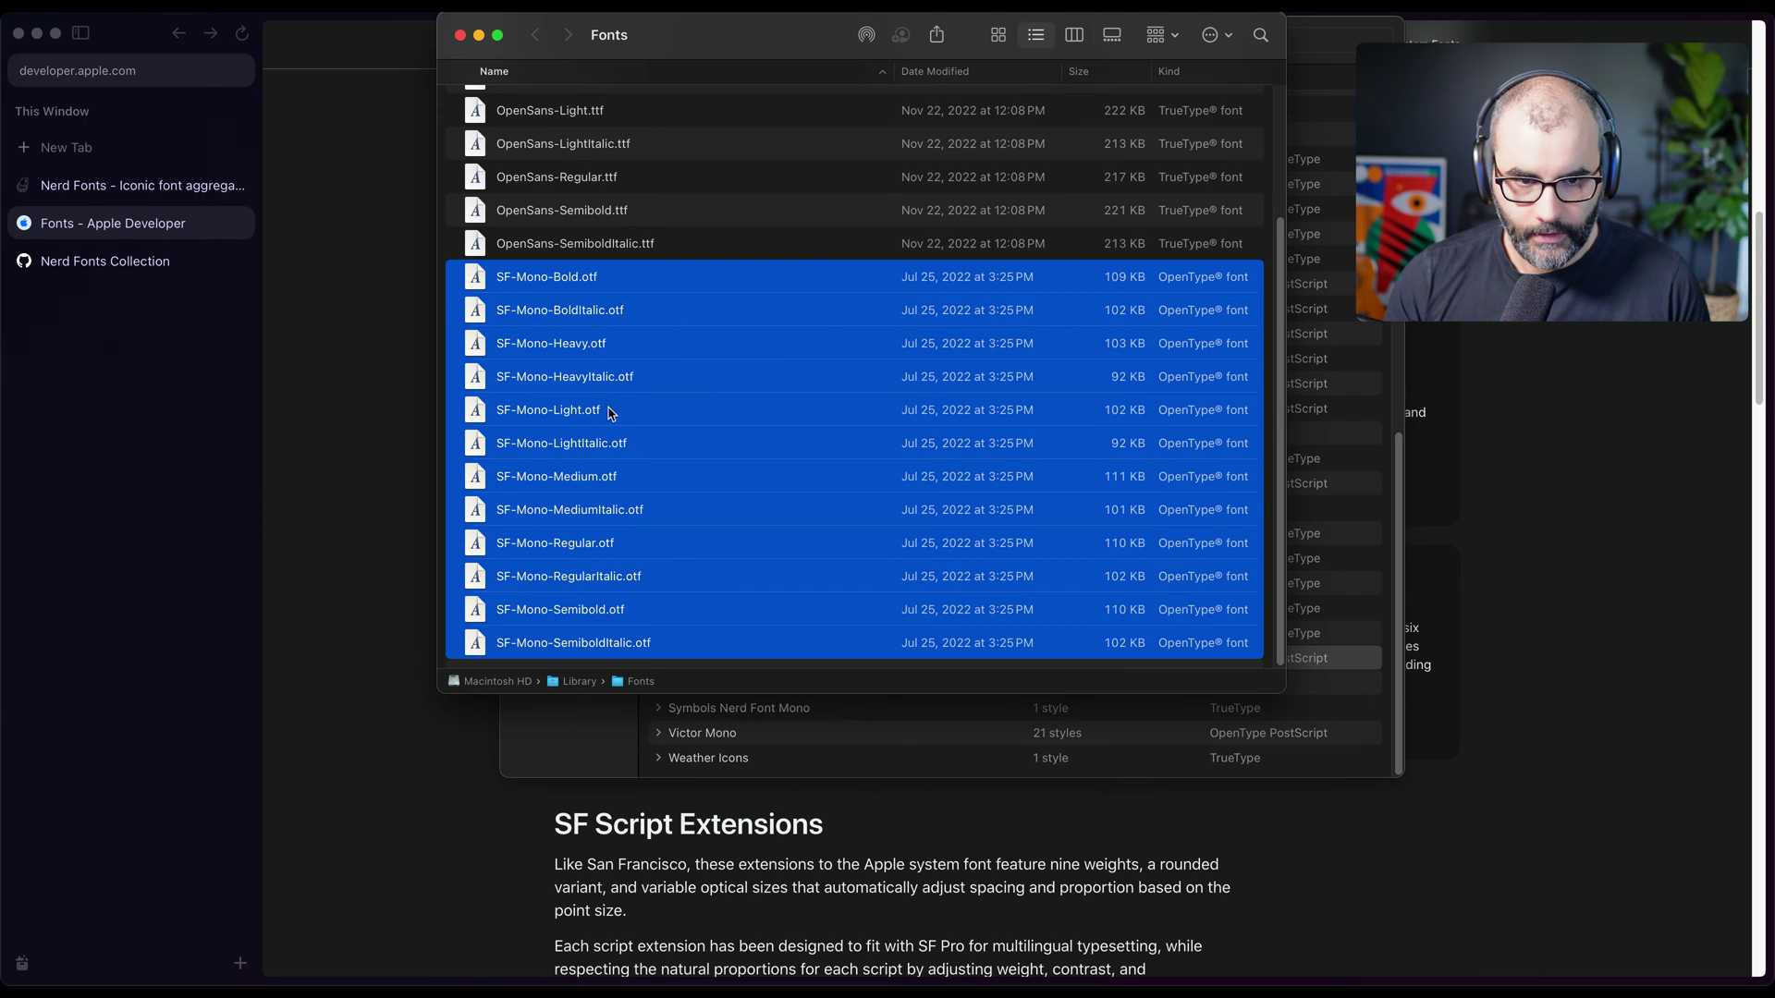
pyautogui.rightClick(605, 342)
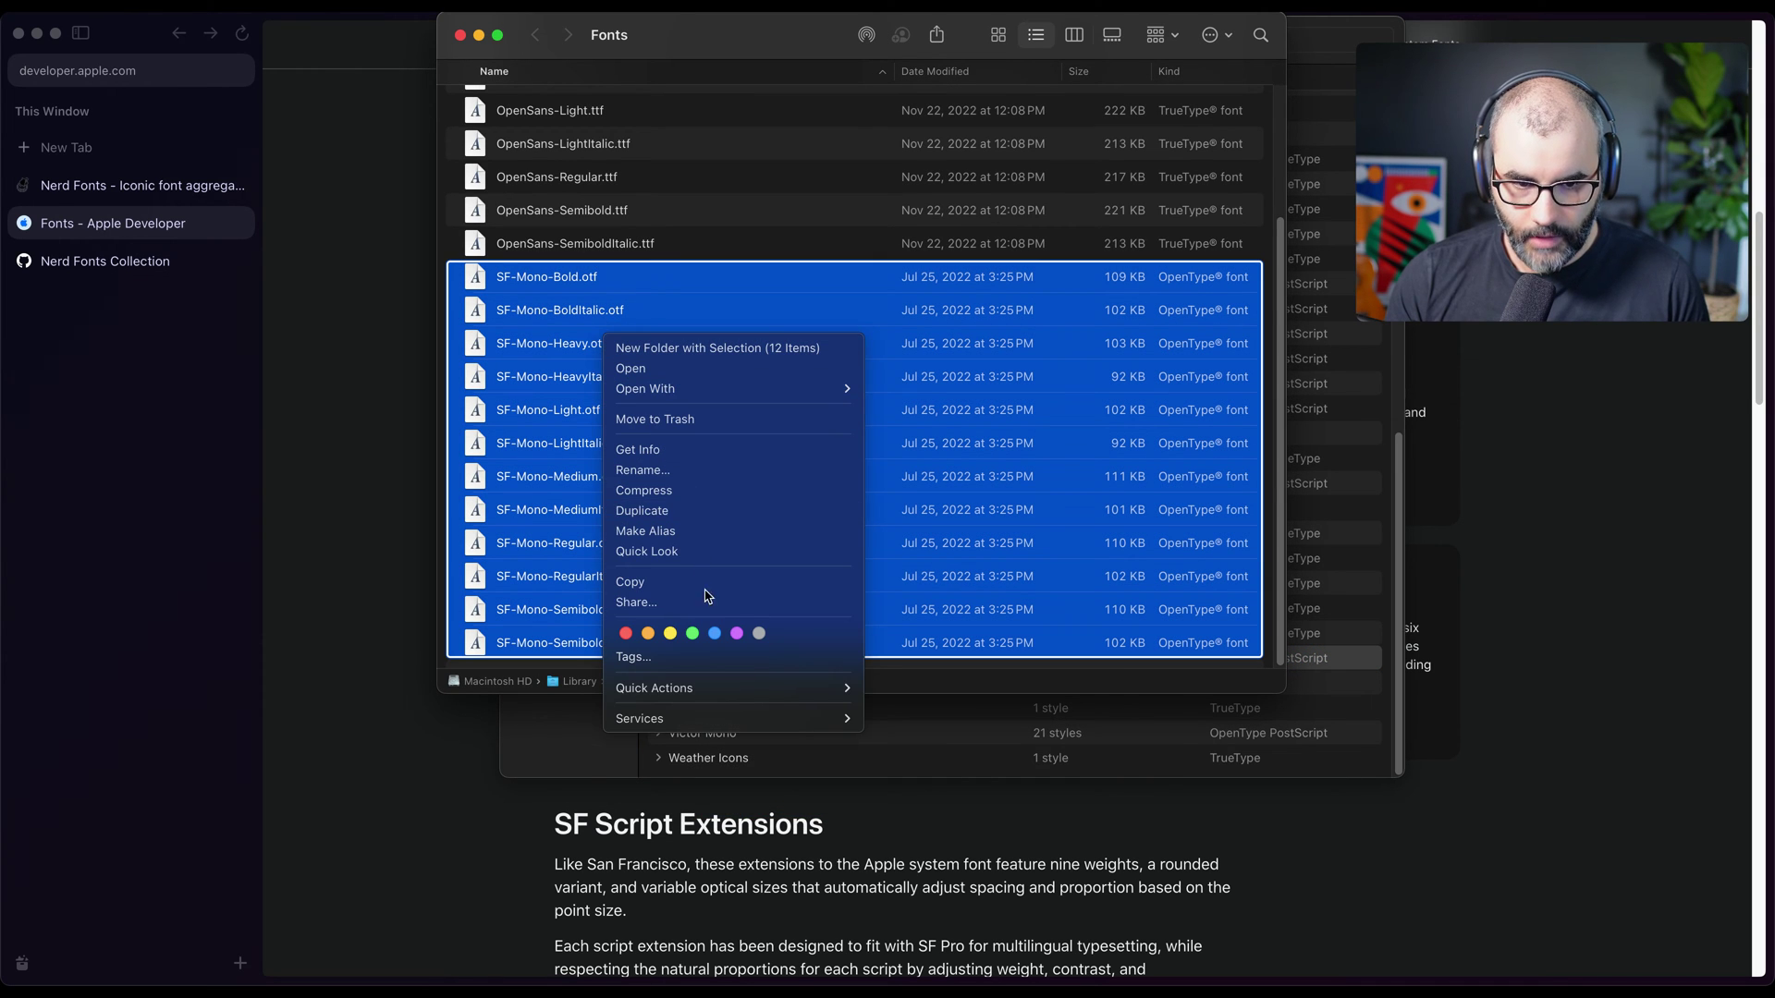
pyautogui.click(683, 585)
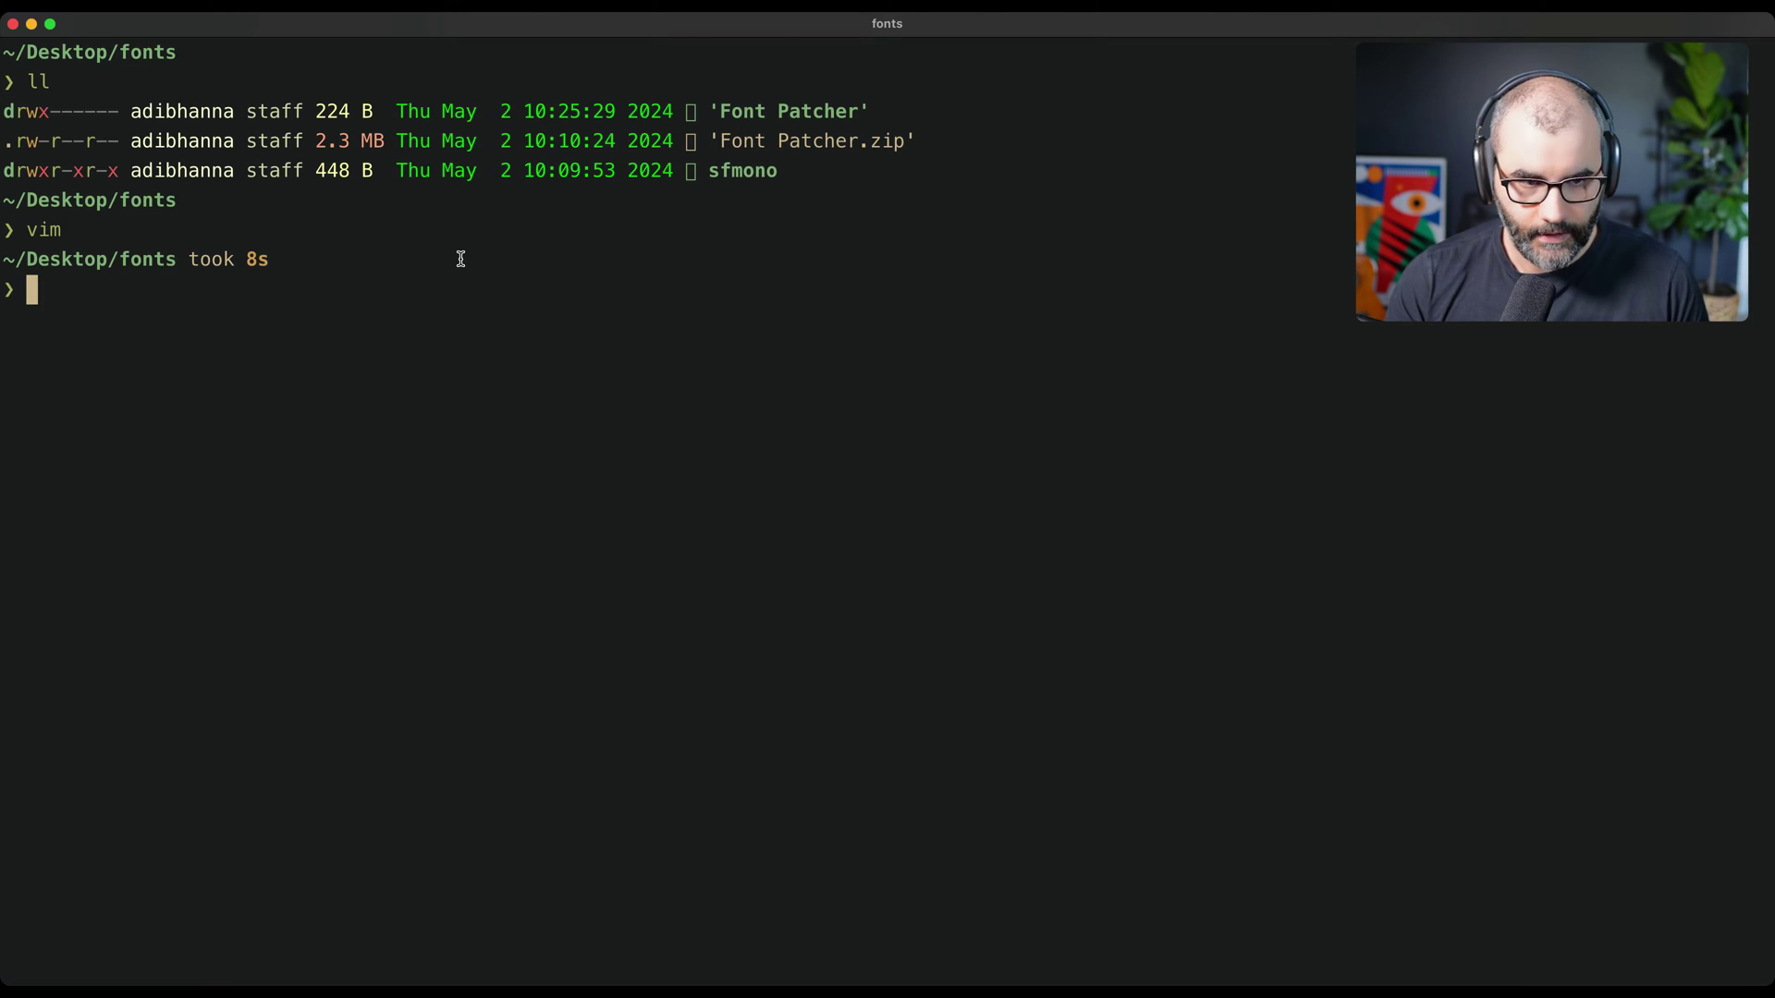
pyautogui.write('ll')
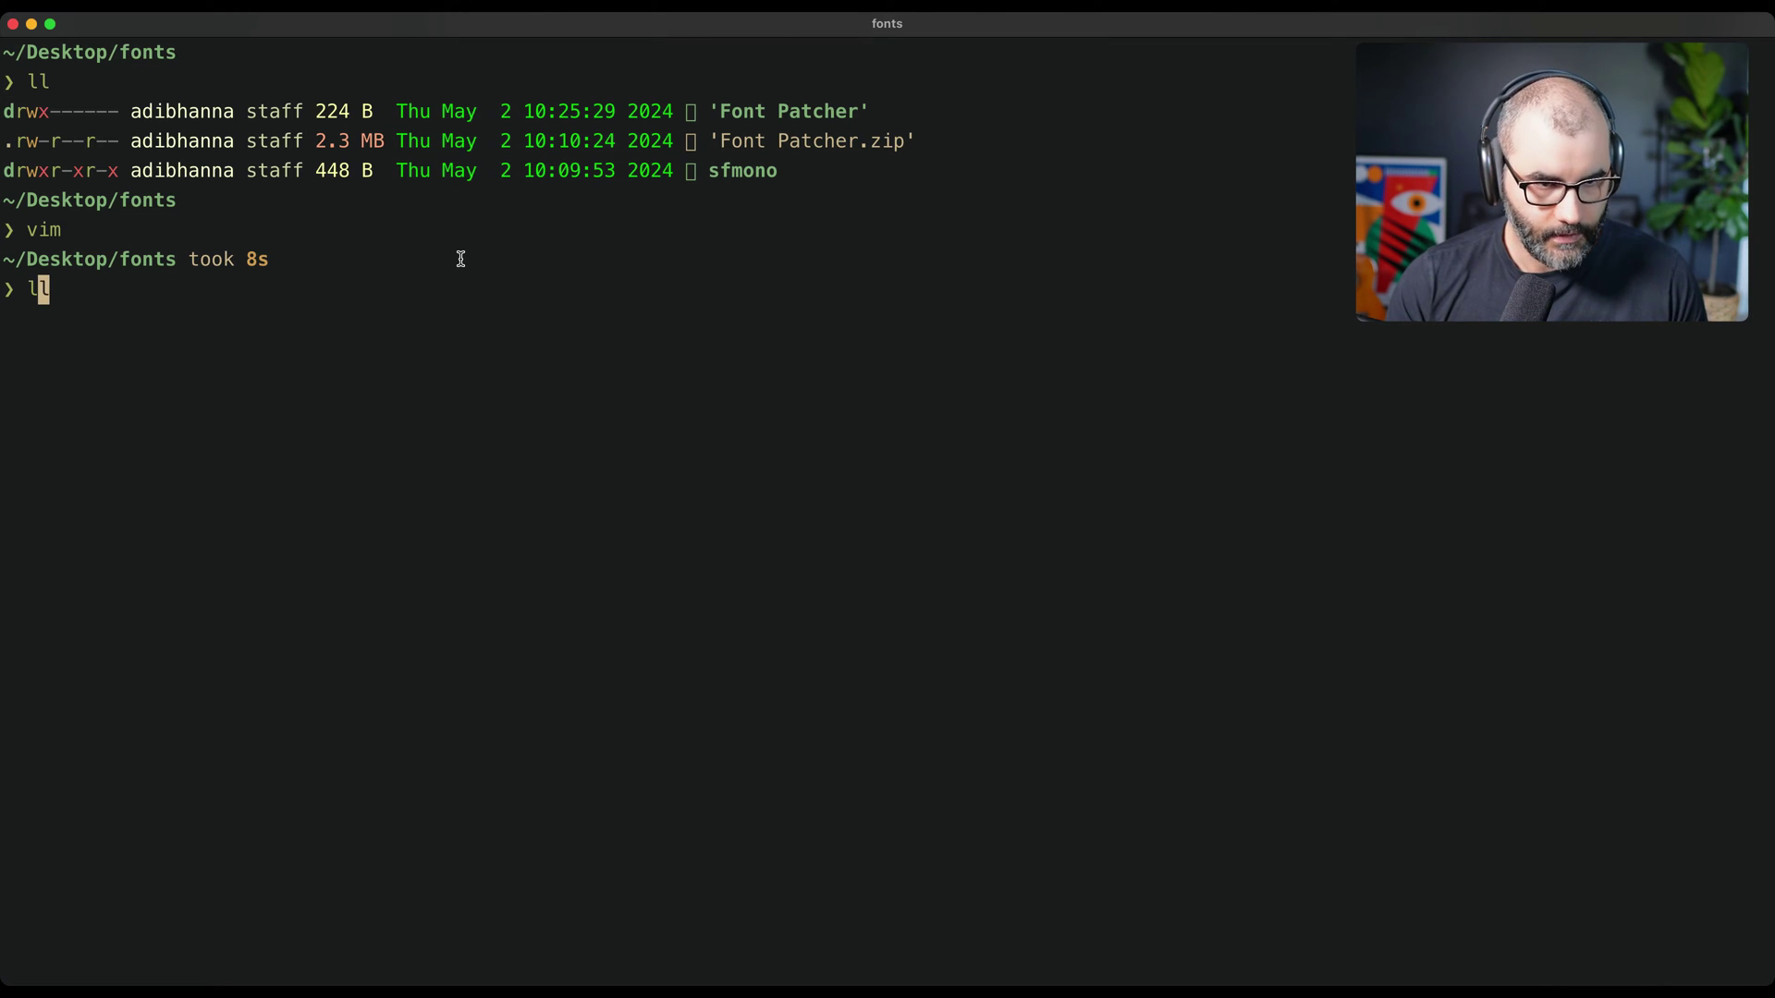
# List the fonts folder, then cd into sfmono and list its twelve SF-Mono .otf files
pyautogui.press('Return')
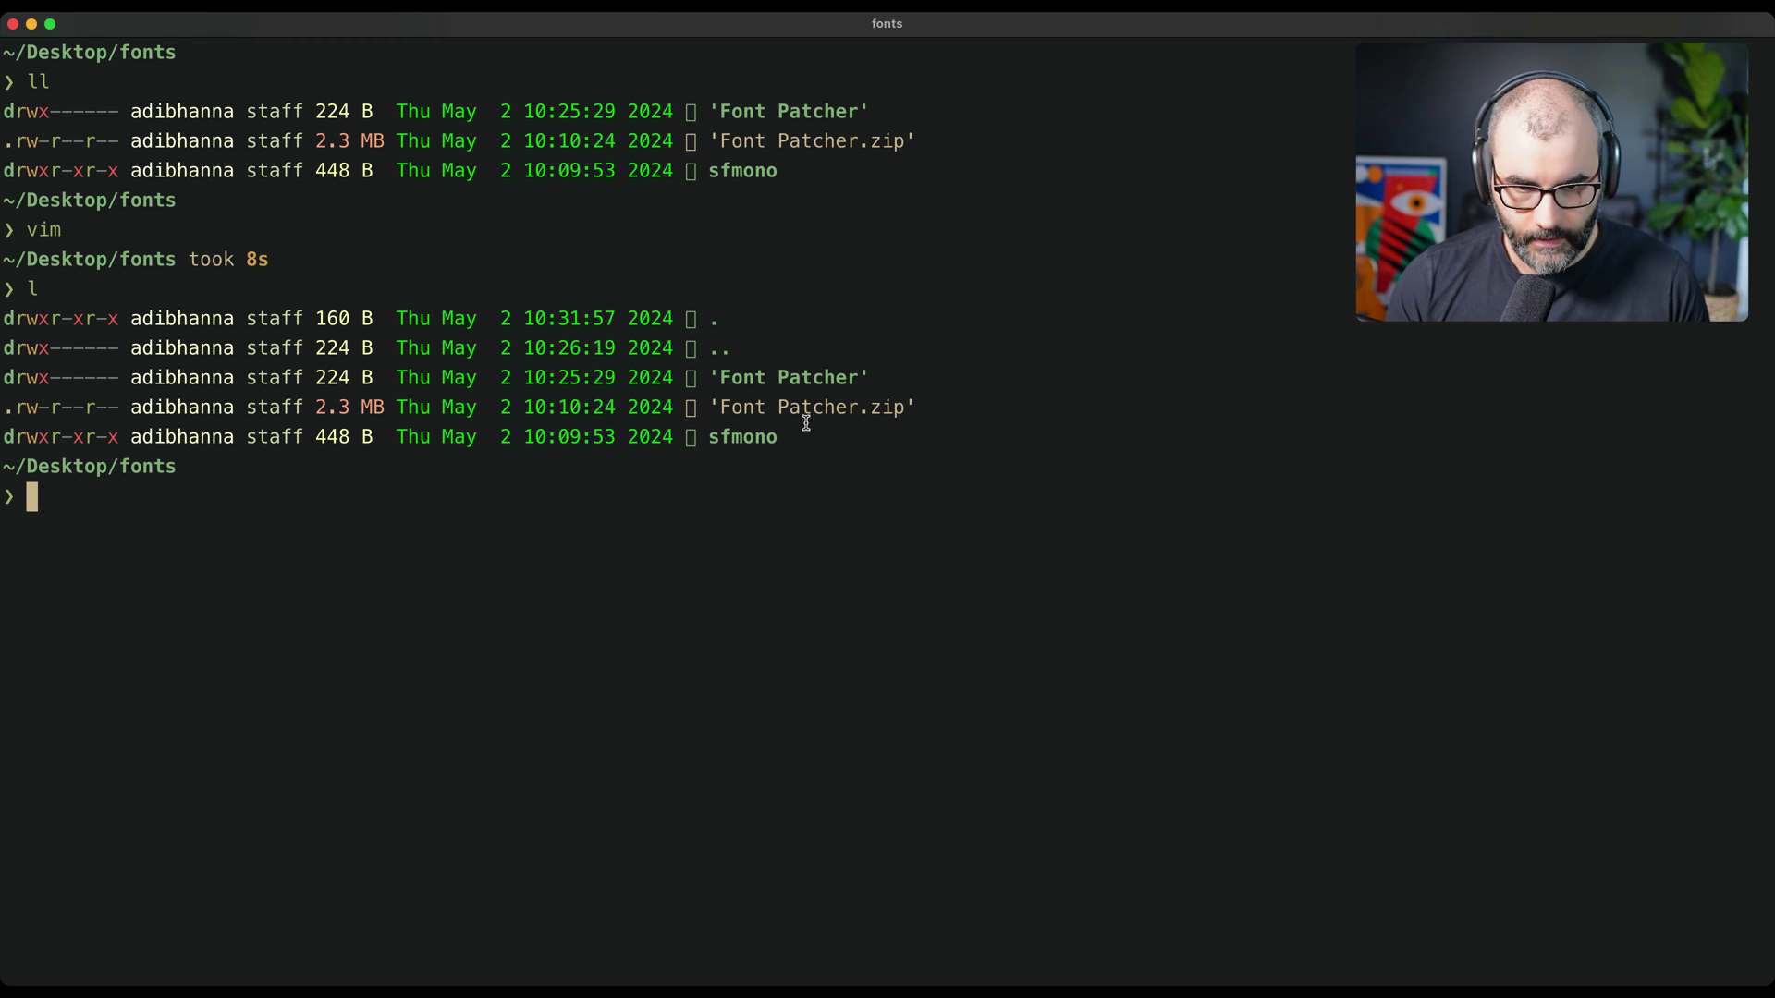
pyautogui.write('cd sf')
pyautogui.press('Right')
pyautogui.press('Return')
pyautogui.write('ll')
pyautogui.press('Return')
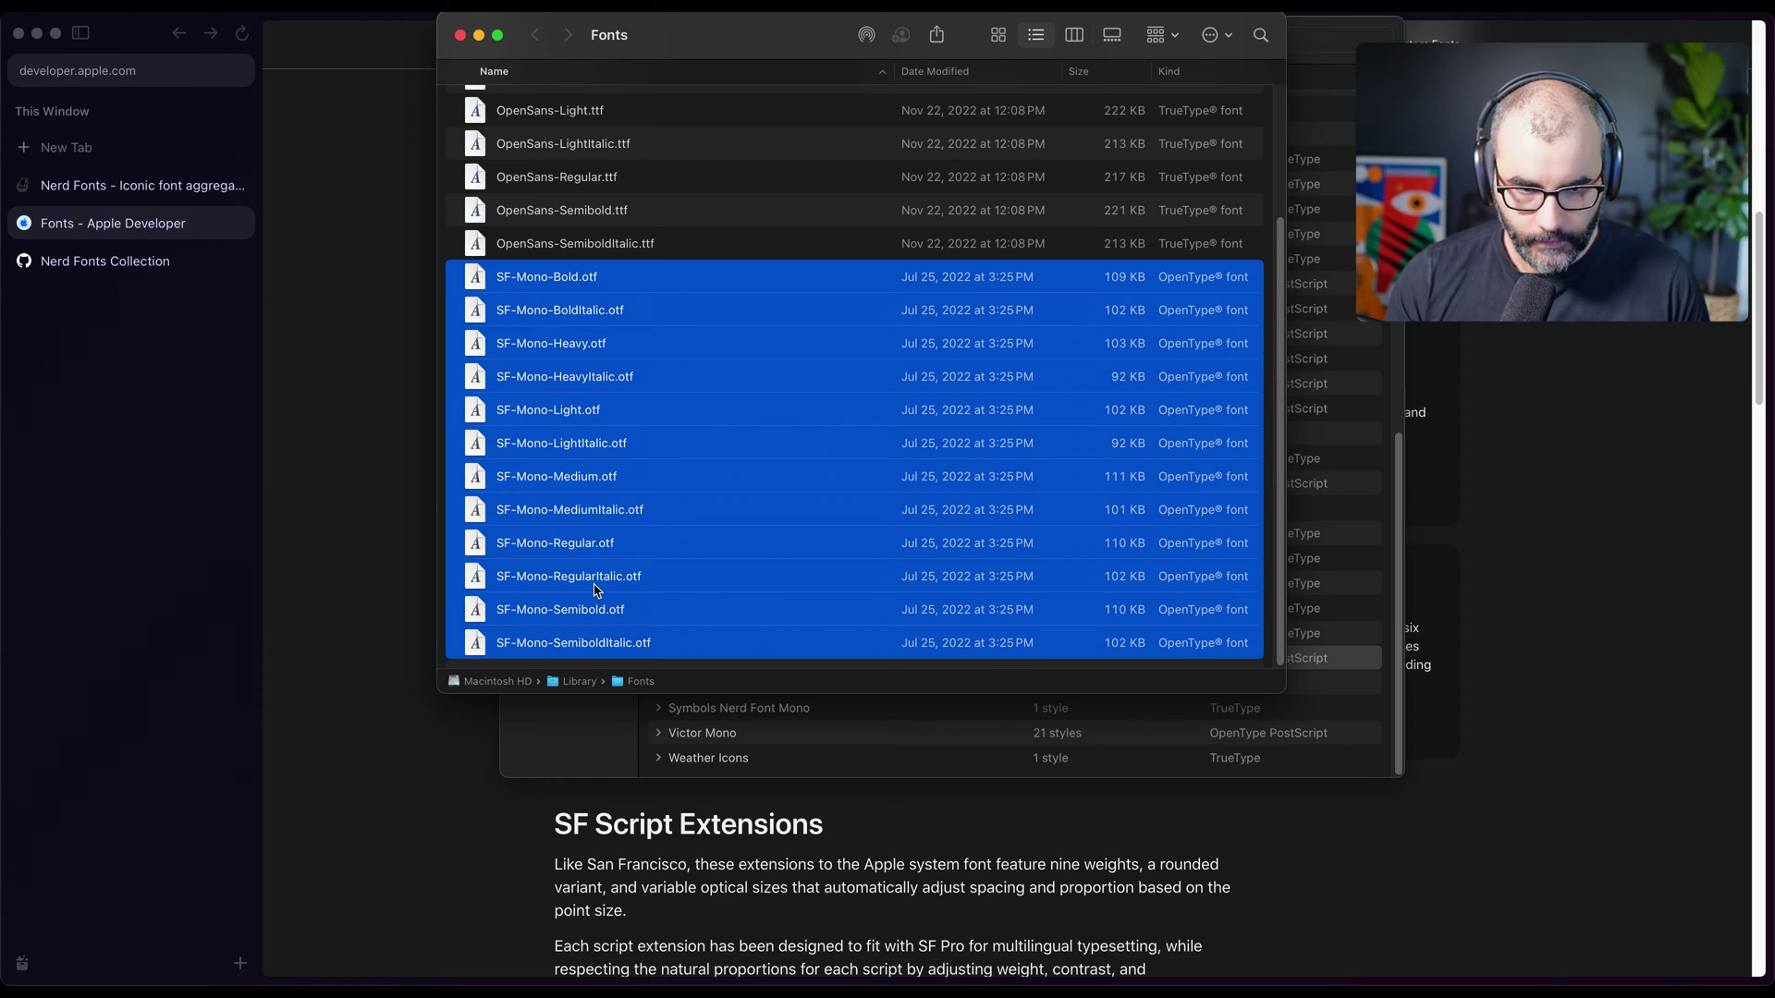
pyautogui.click(350, 540)
# Jump to the README's 'Patch Your Own Font' section and highlight its font-patcher usage instructions
pyautogui.click(76, 262)
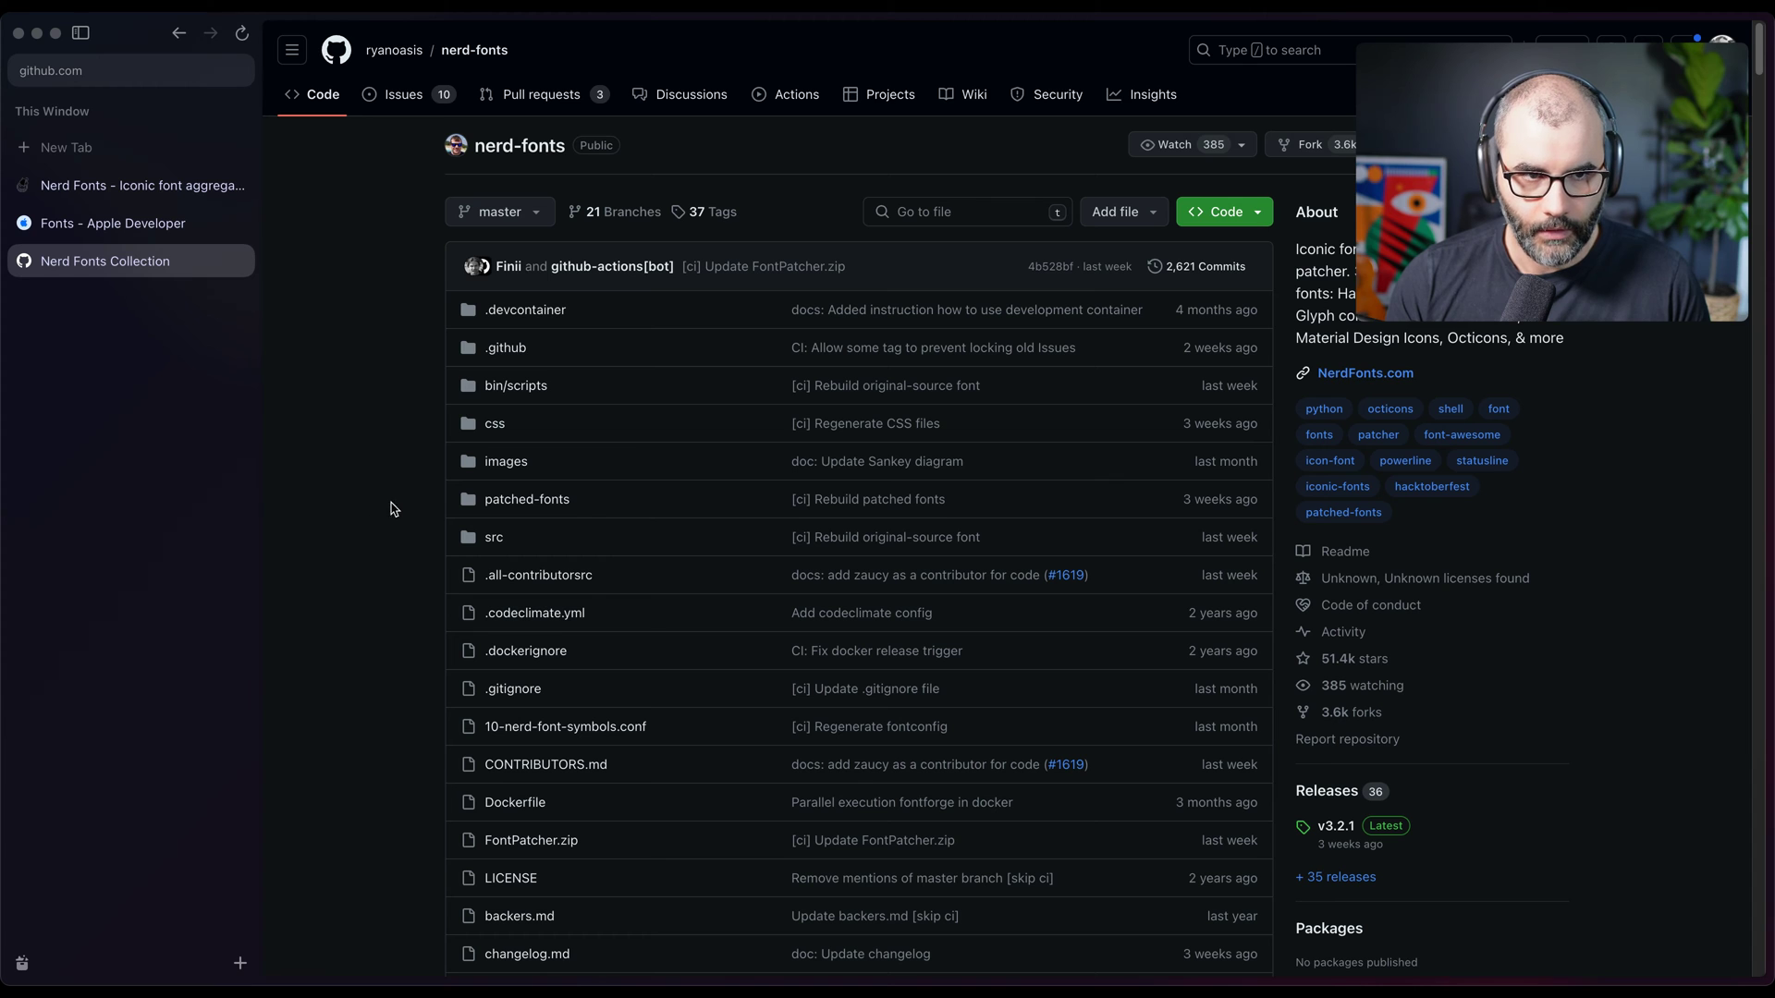
pyautogui.scroll(-5, 367, 559)
pyautogui.scroll(-5, 369, 554)
pyautogui.scroll(-5, 381, 564)
pyautogui.scroll(-3, 381, 567)
pyautogui.scroll(-3, 380, 567)
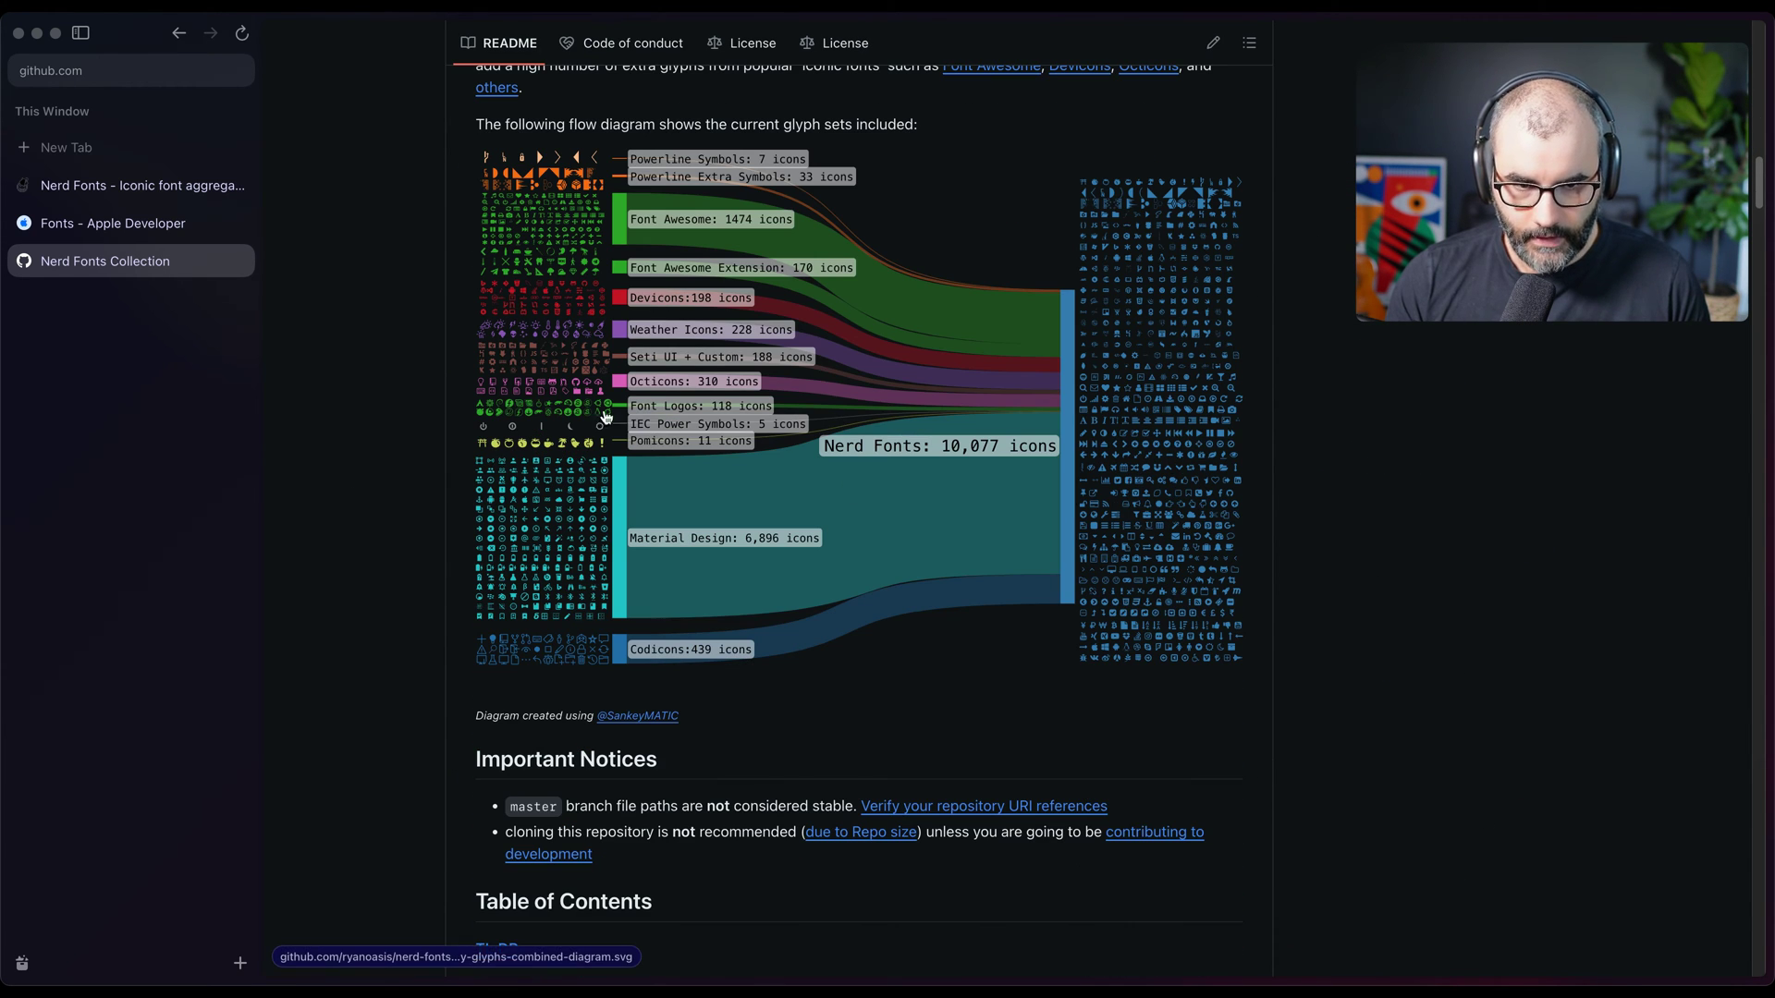
pyautogui.click(112, 184)
pyautogui.click(117, 261)
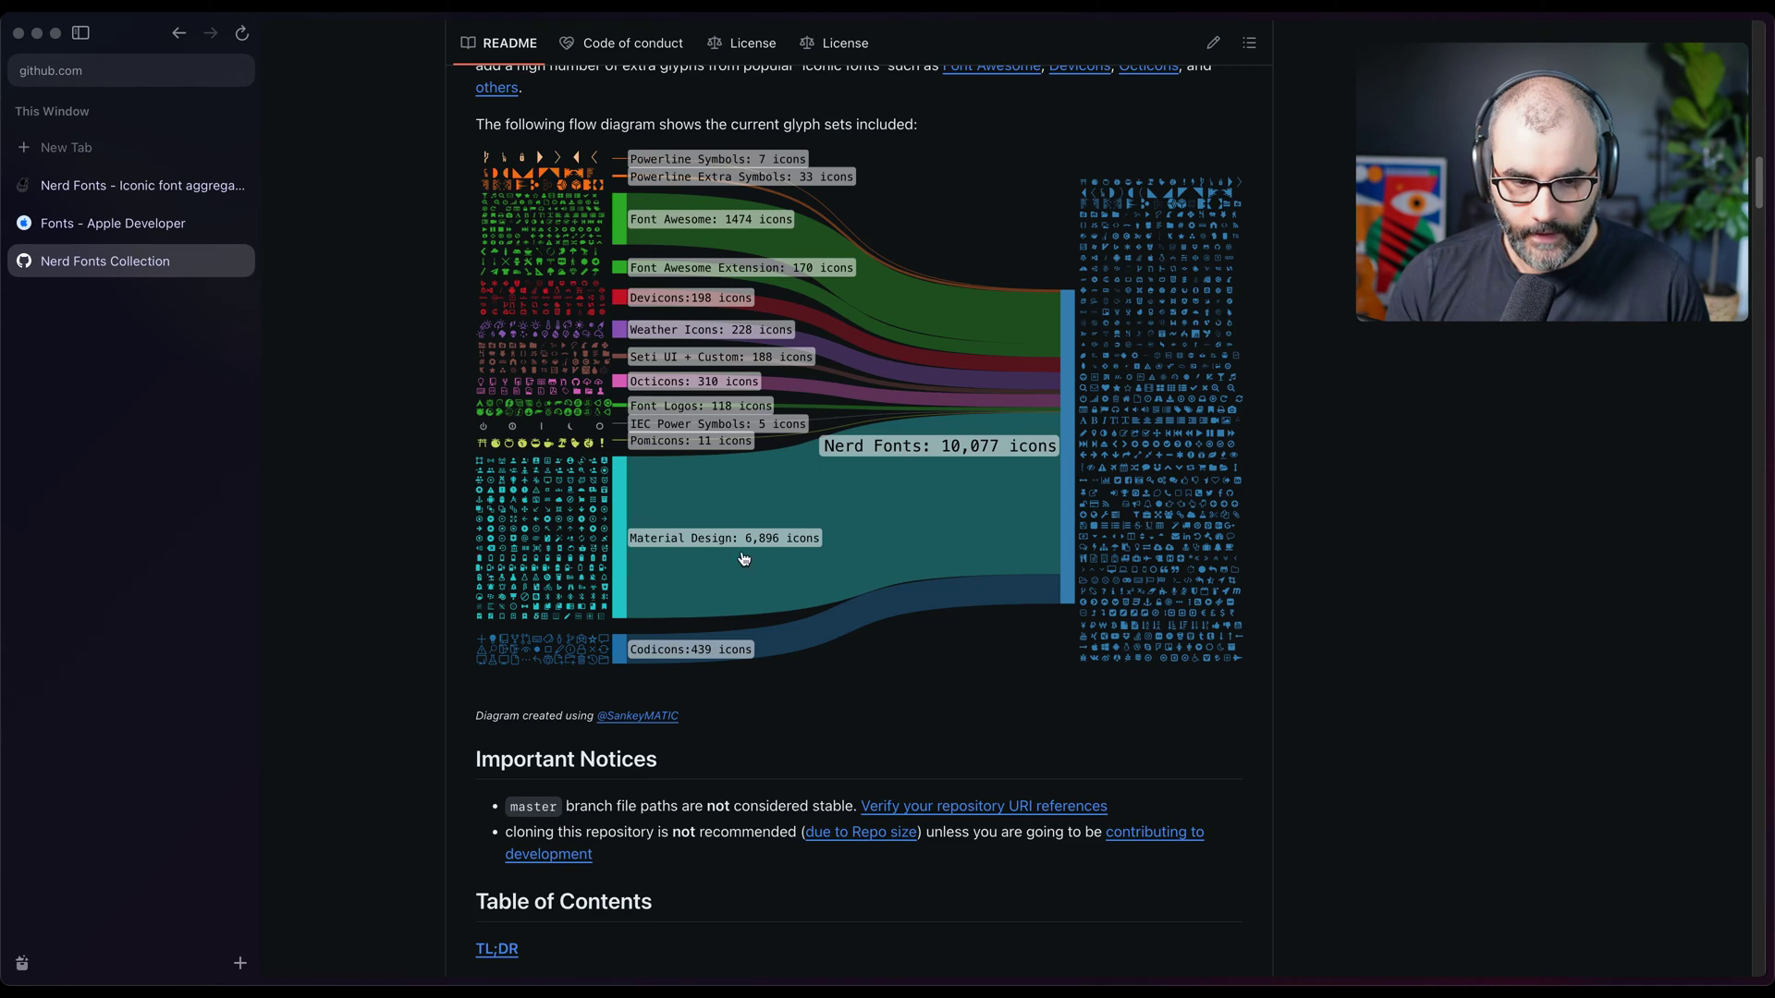
pyautogui.scroll(-5, 716, 557)
pyautogui.scroll(-4, 705, 555)
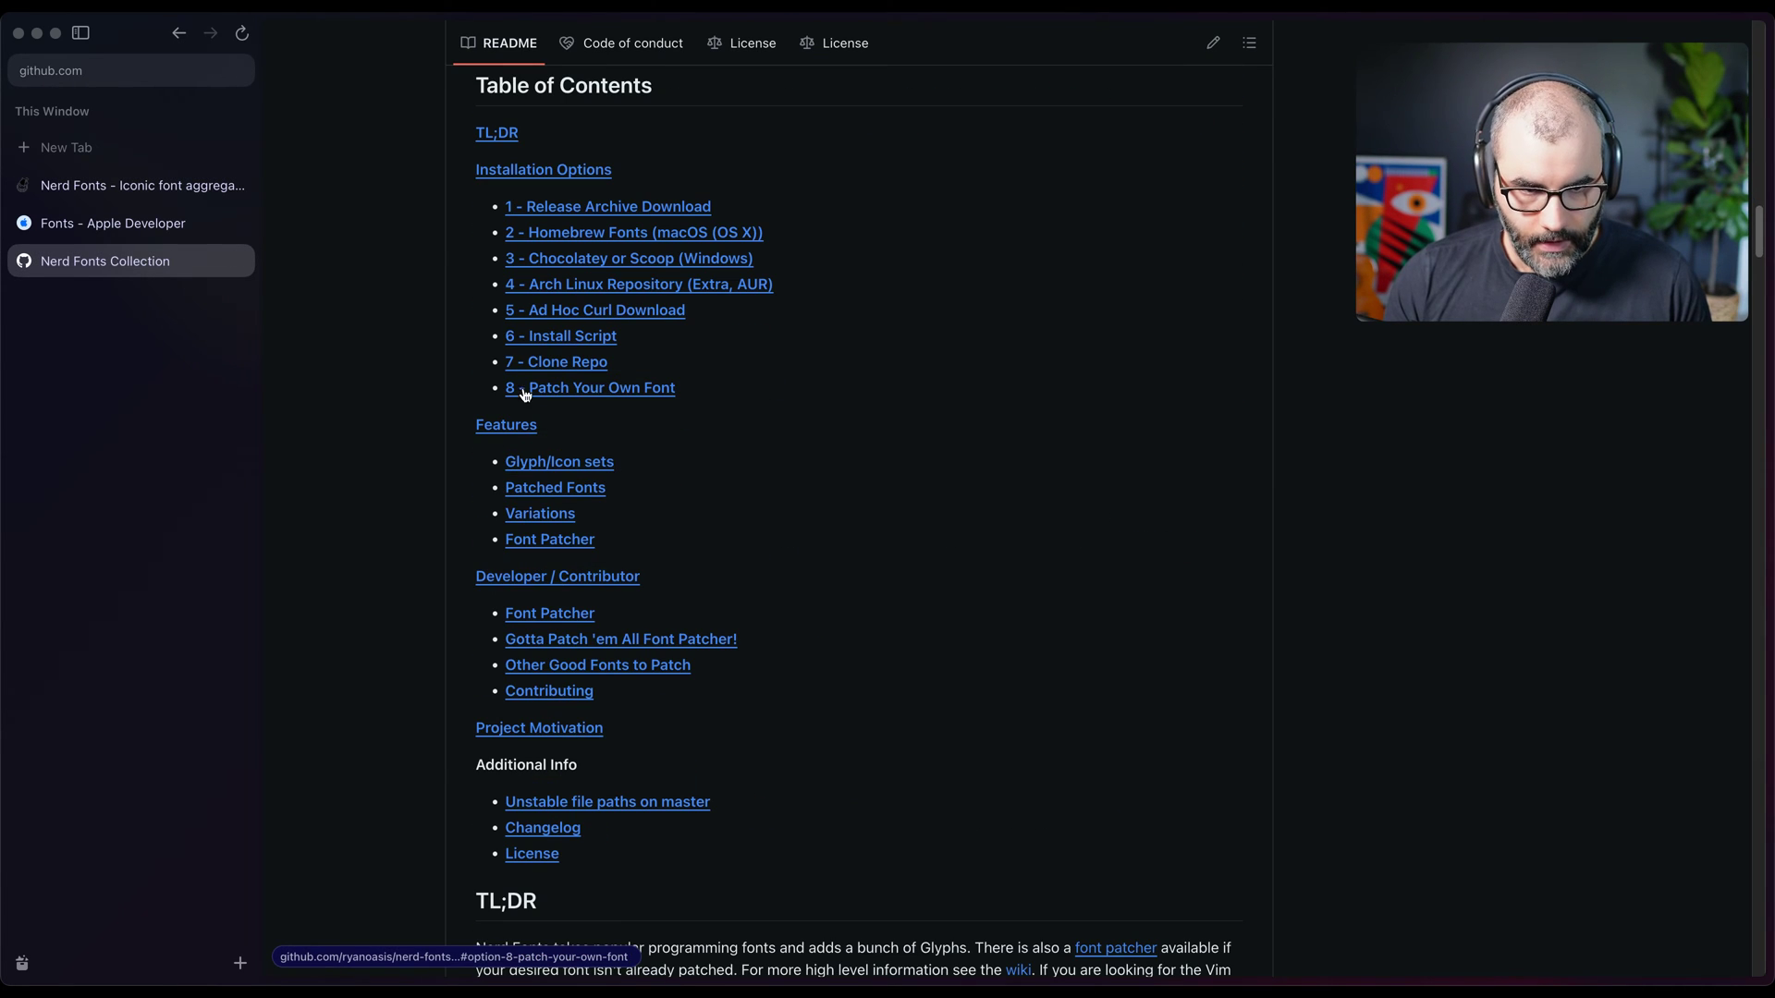
pyautogui.click(612, 396)
pyautogui.scroll(-5, 895, 650)
pyautogui.scroll(-1, 895, 649)
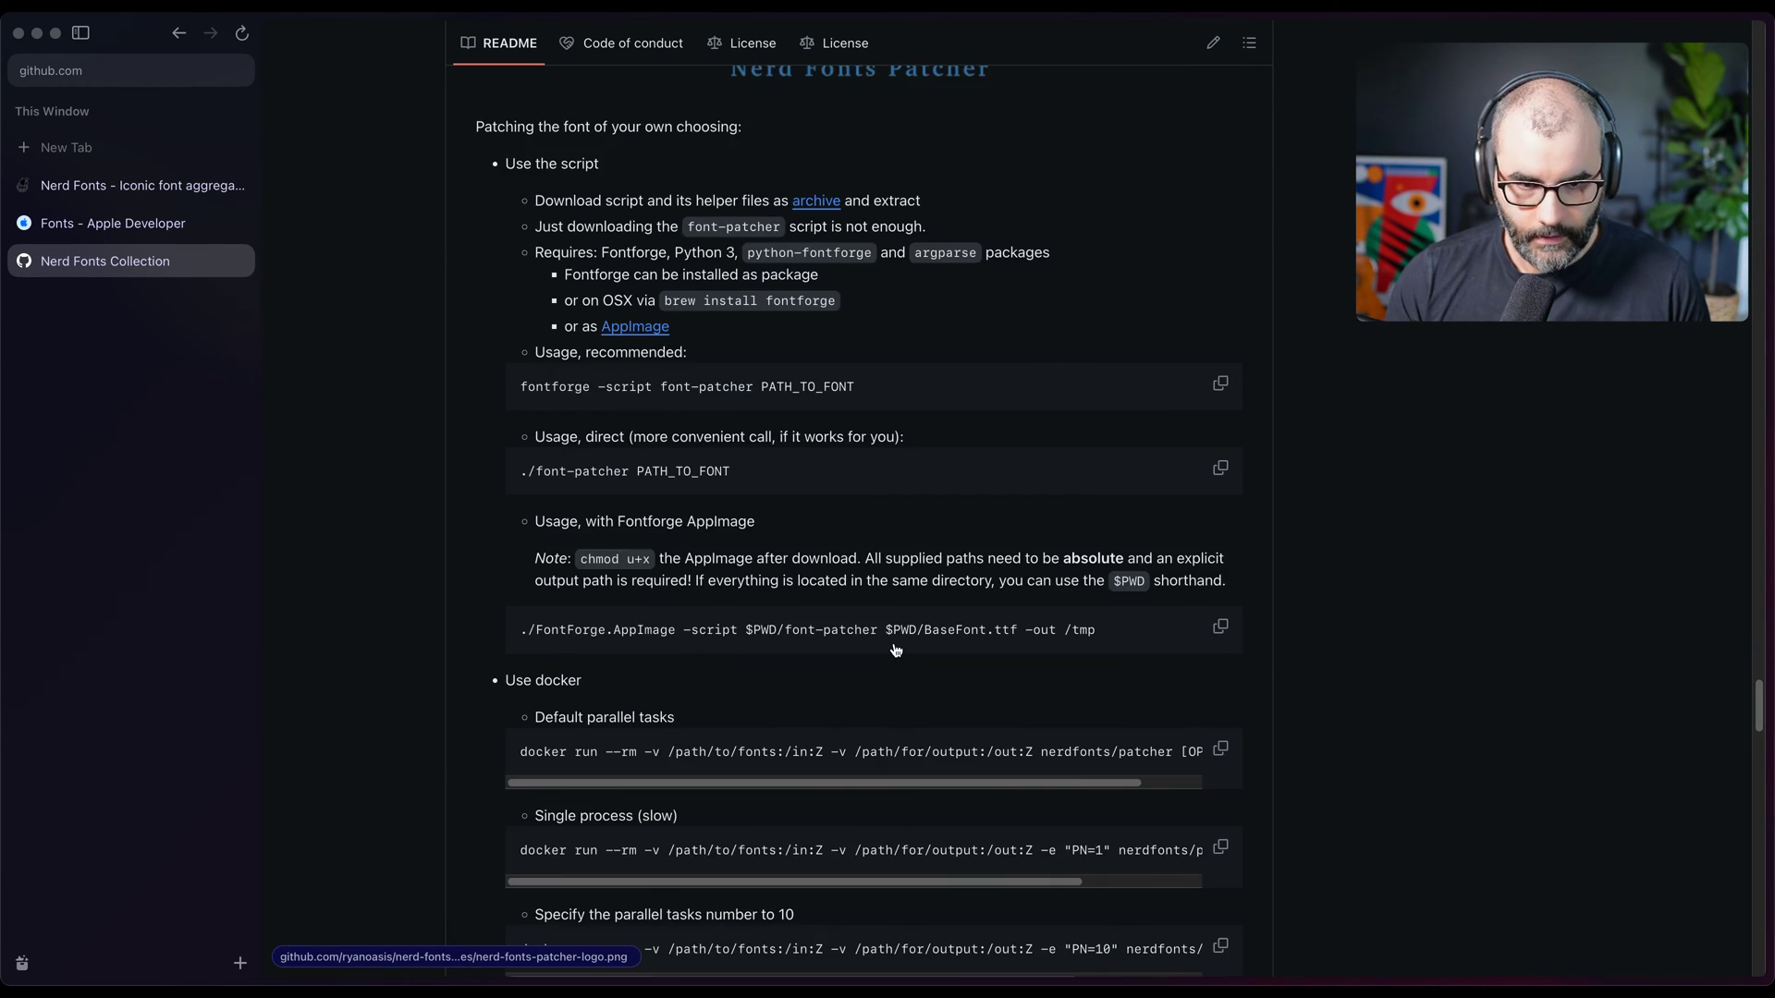
pyautogui.moveTo(559, 163); pyautogui.dragTo(679, 580)
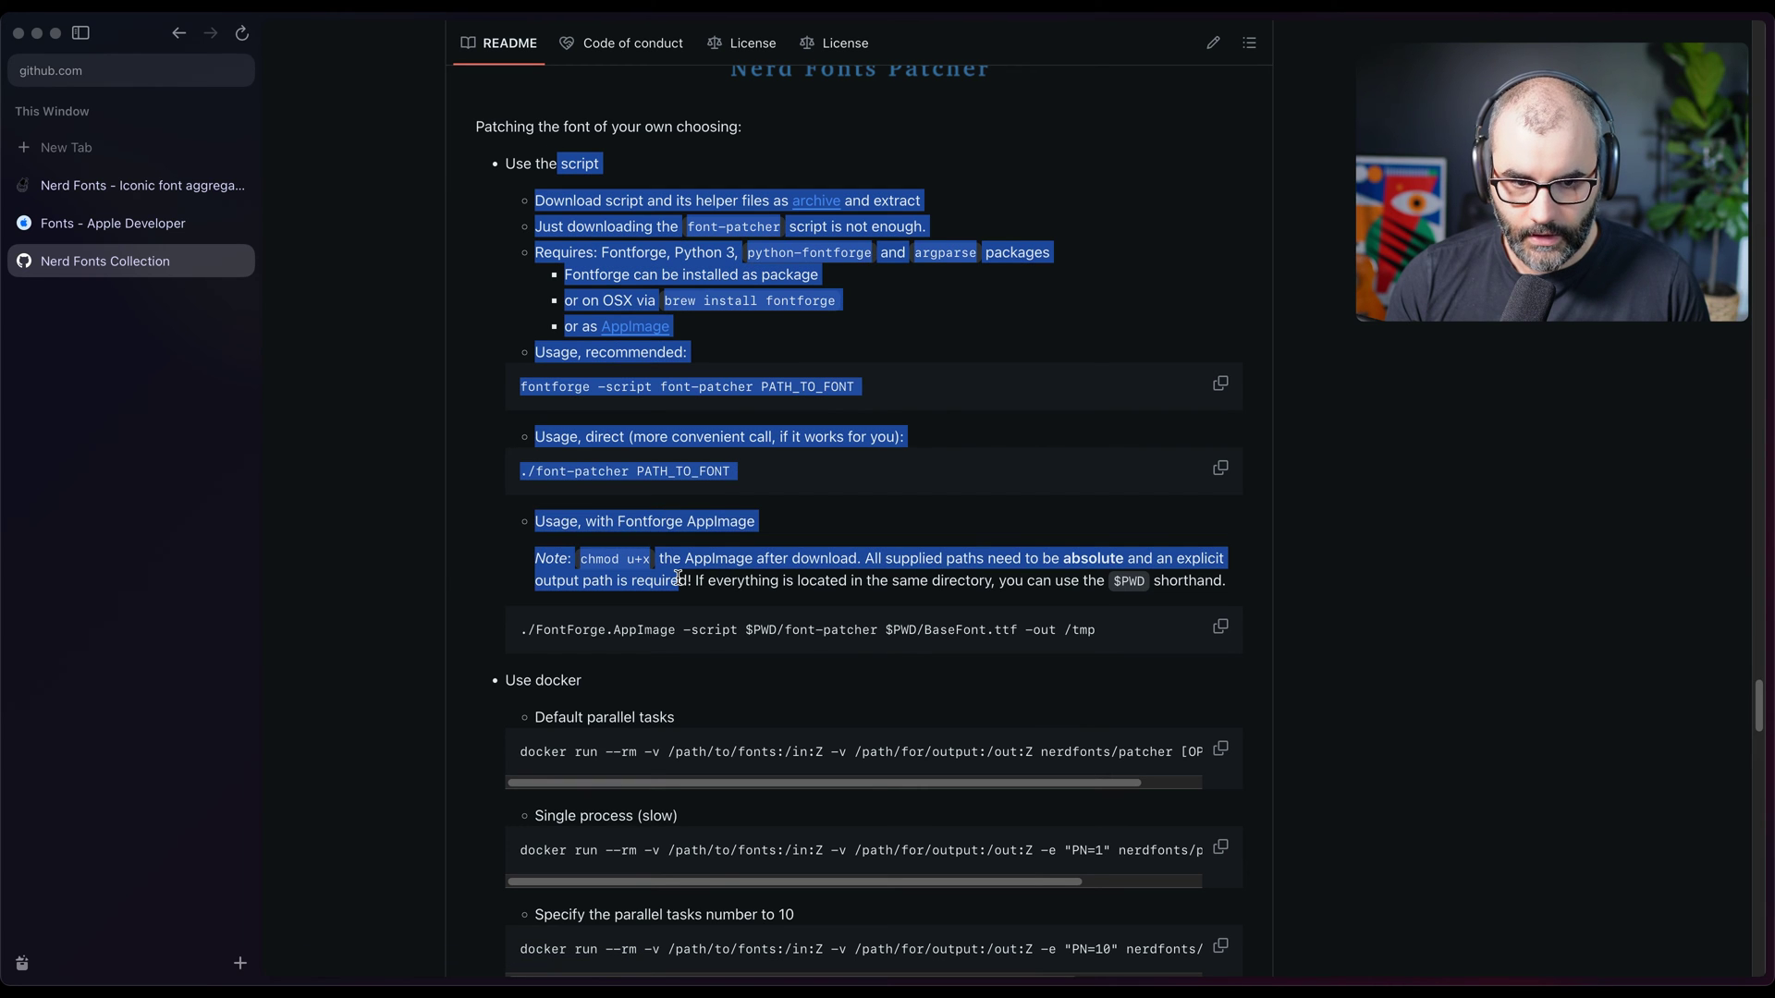
pyautogui.scroll(-3, 820, 642)
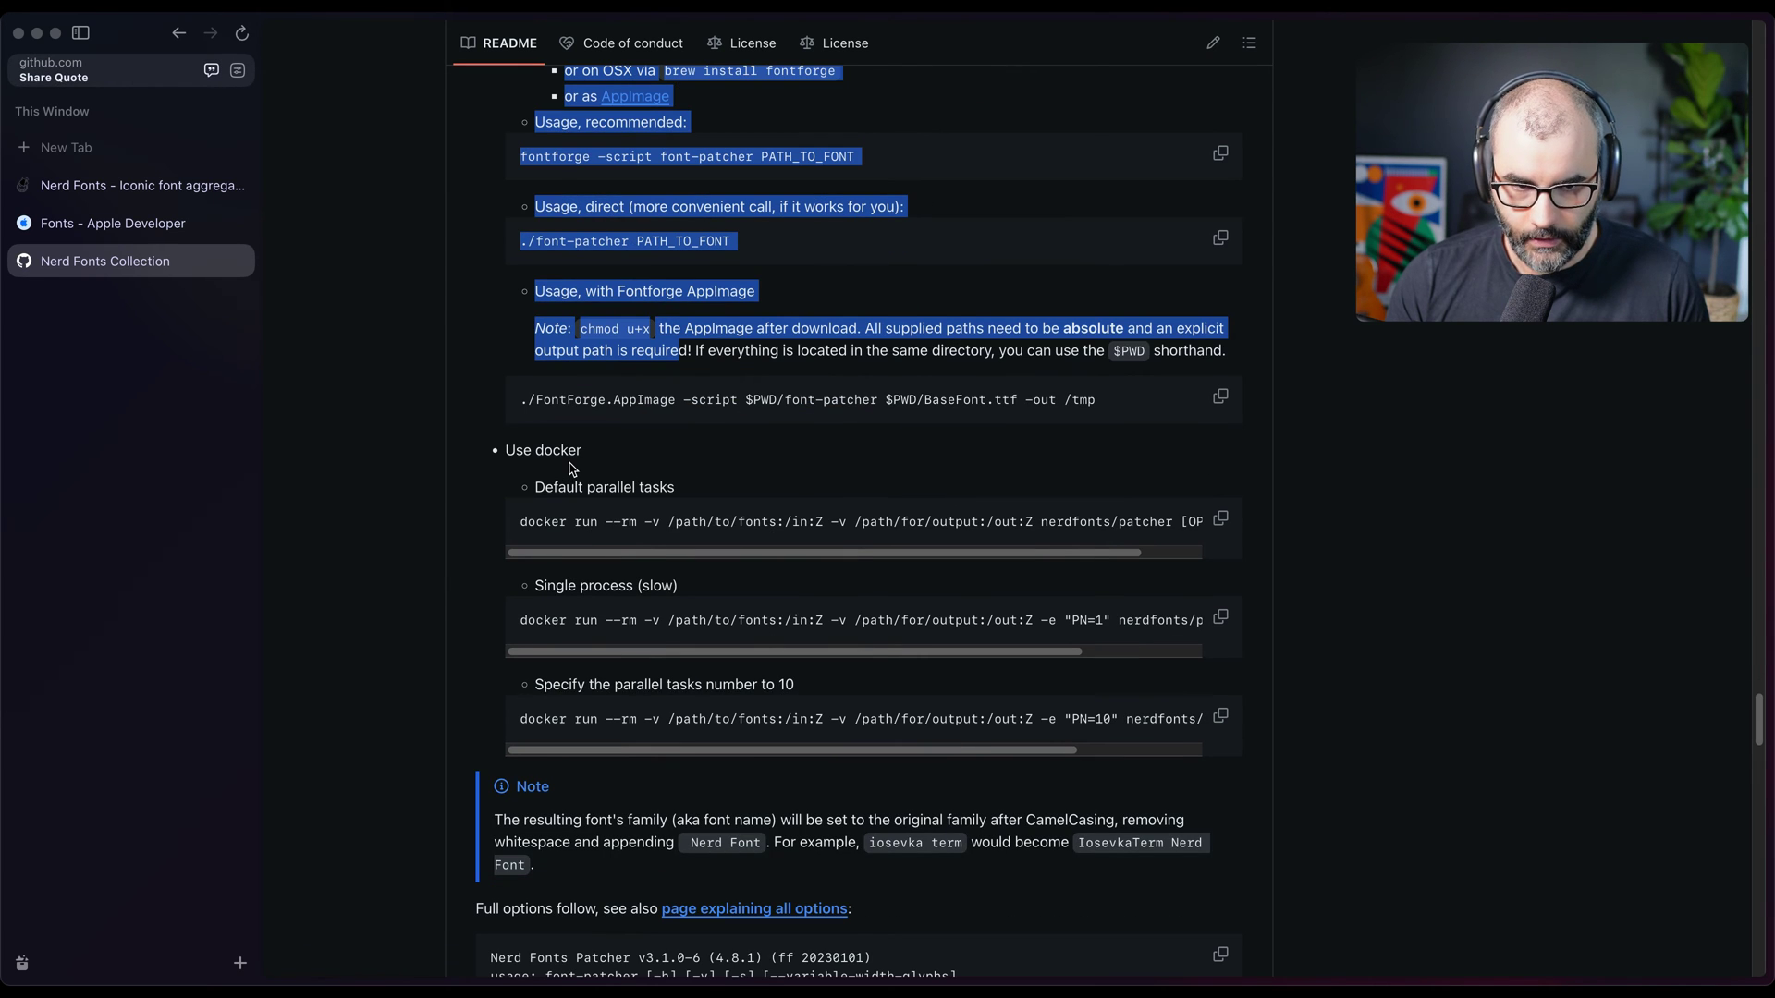
pyautogui.scroll(3, 571, 471)
pyautogui.keyDown('shift'); pyautogui.click(760, 530); pyautogui.keyUp('shift')
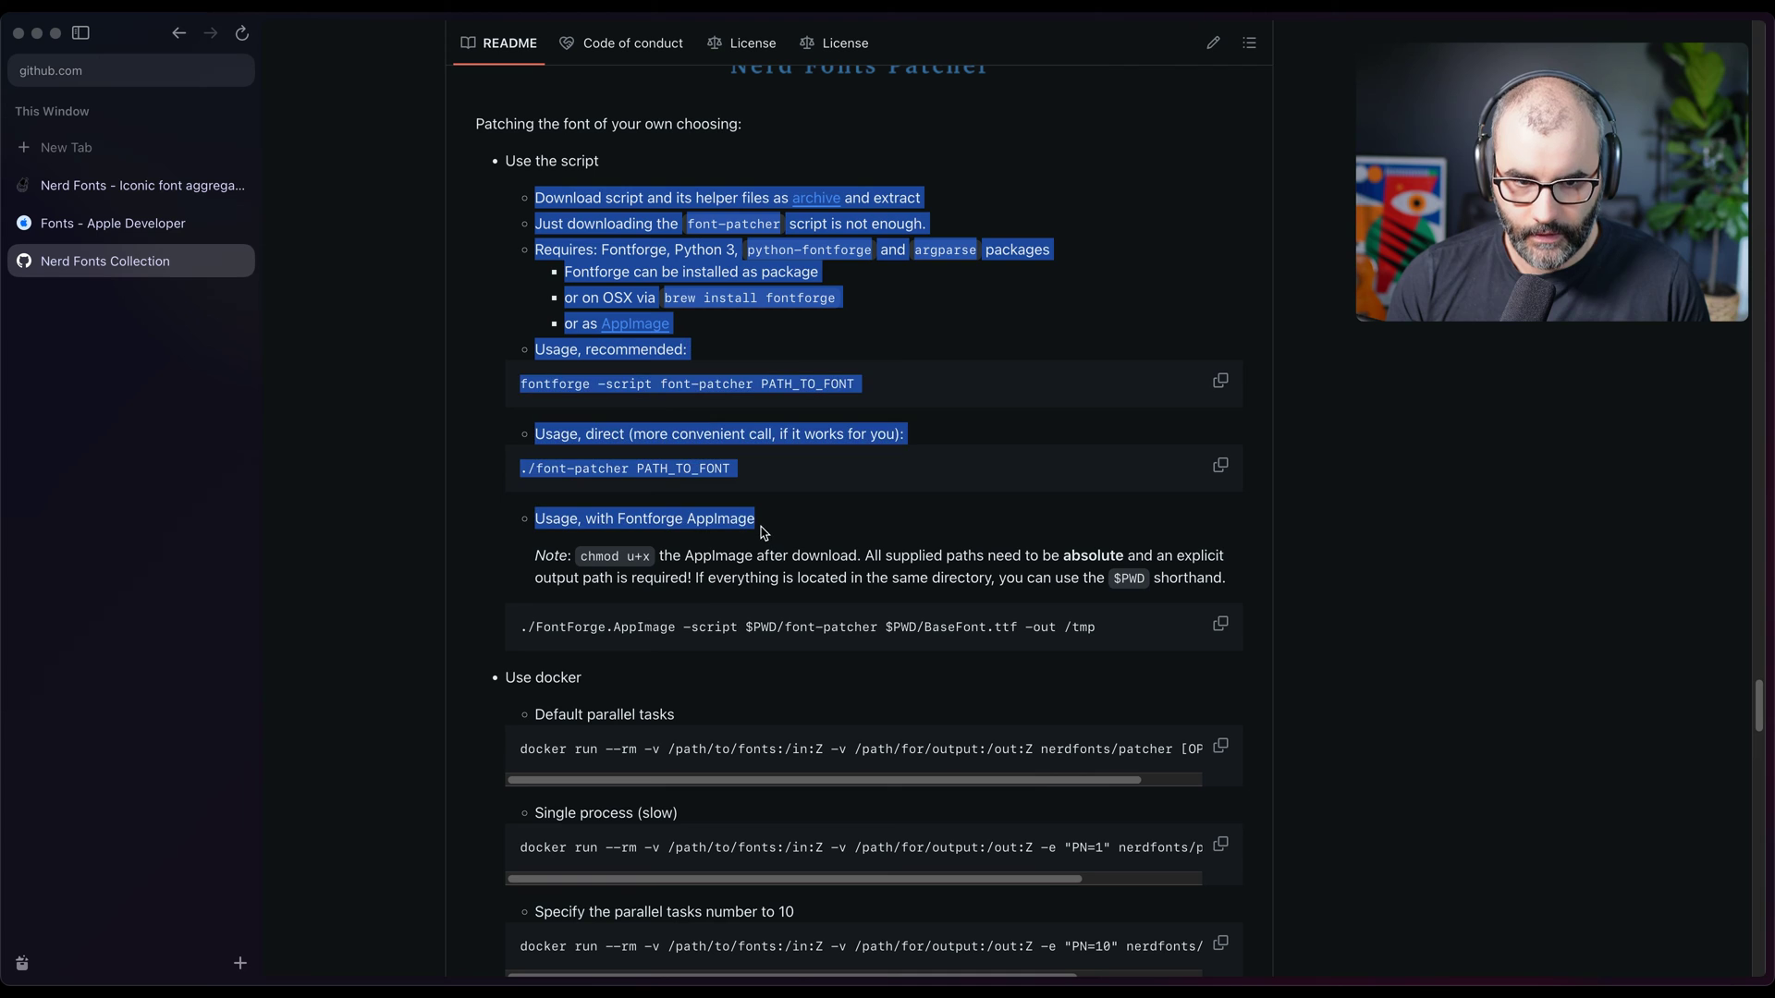
pyautogui.click(907, 547)
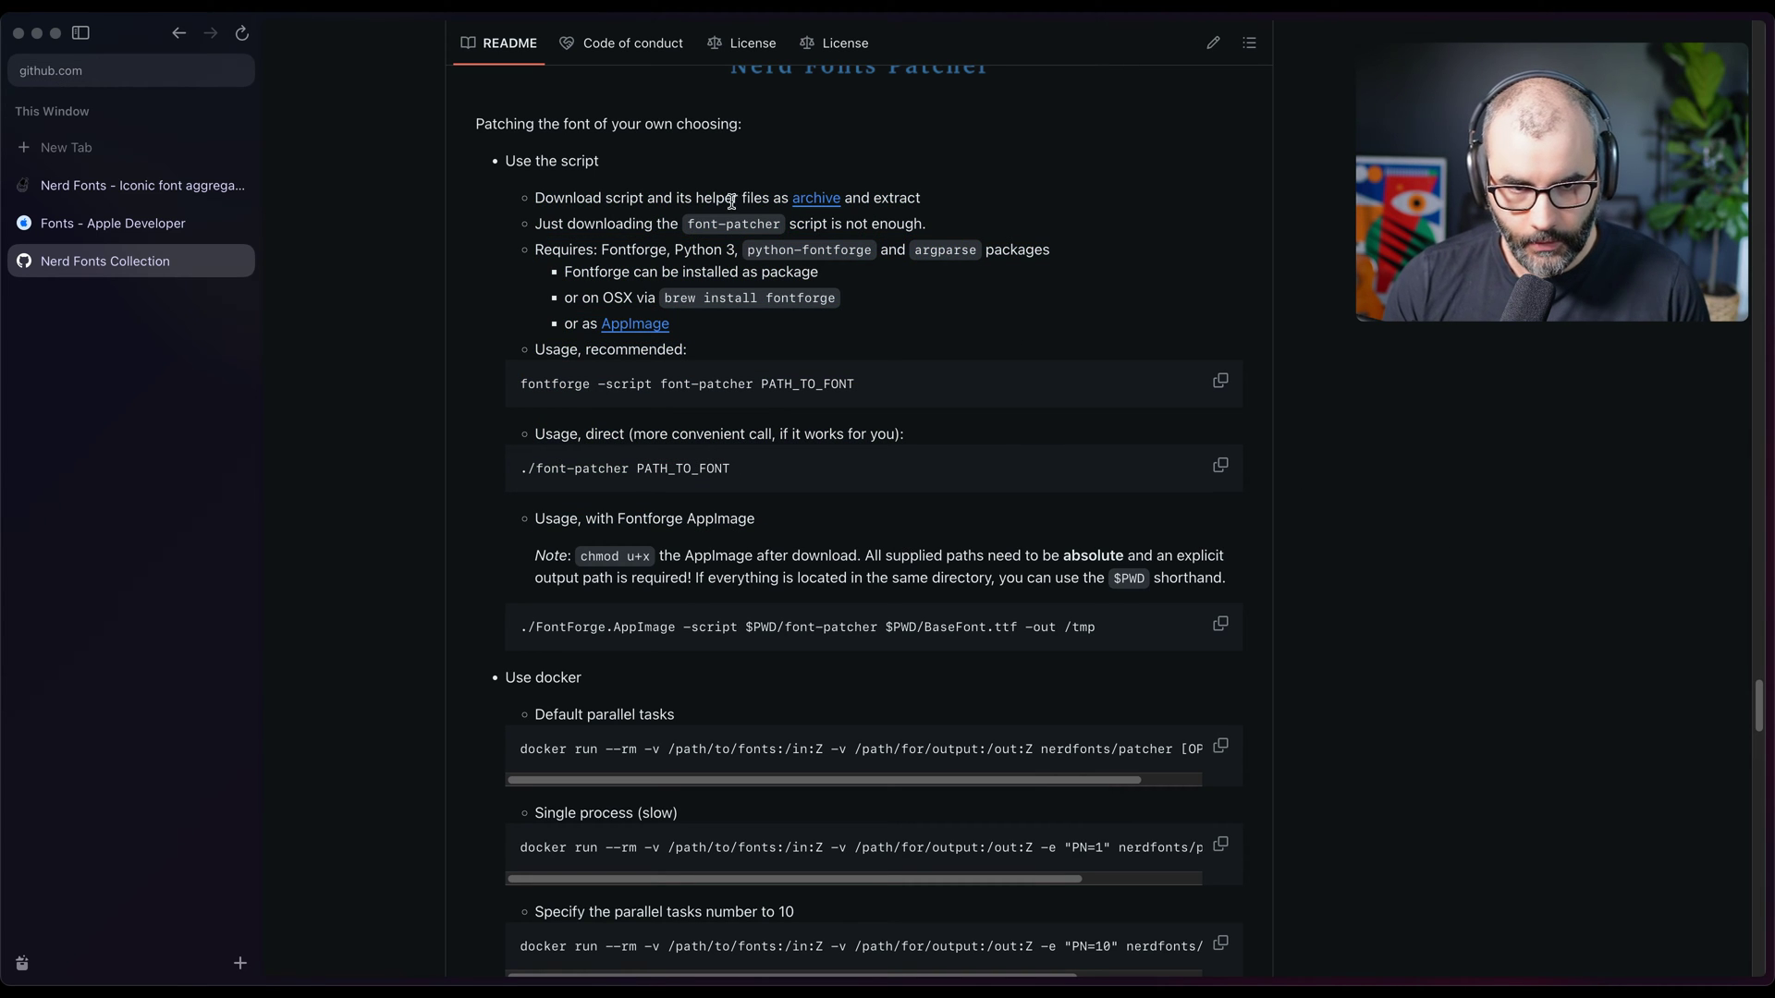
pyautogui.doubleClick(563, 204)
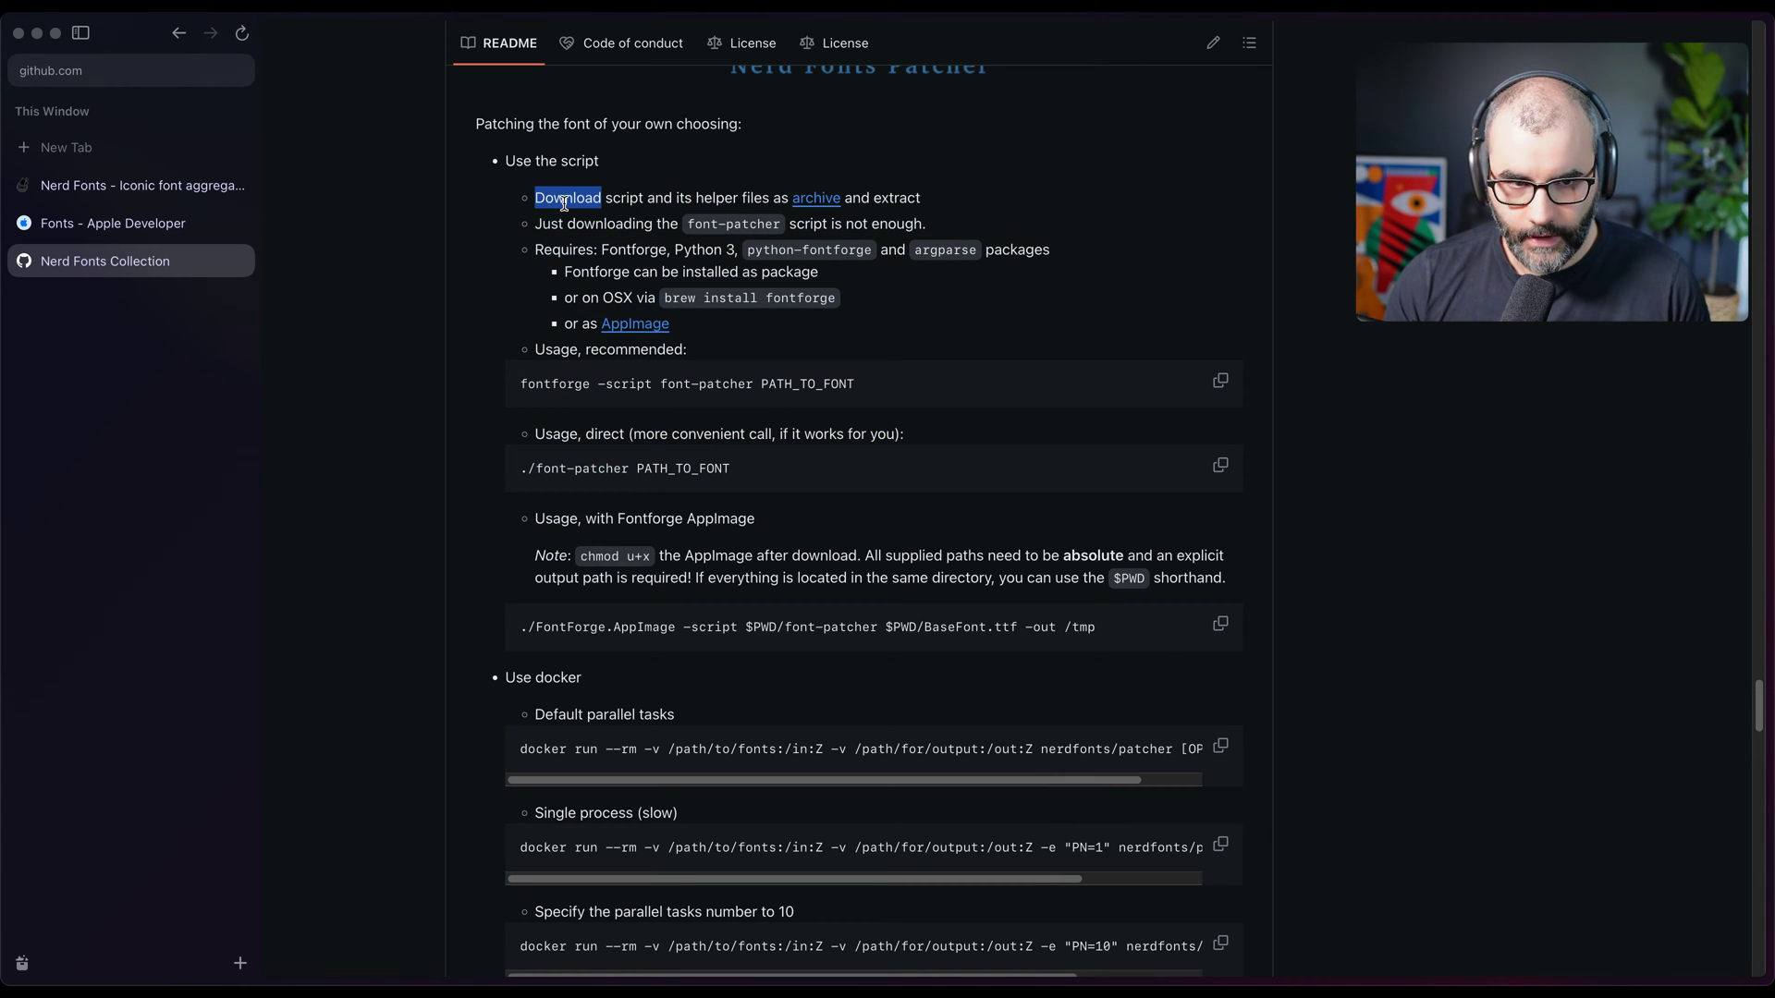
pyautogui.doubleClick(699, 200)
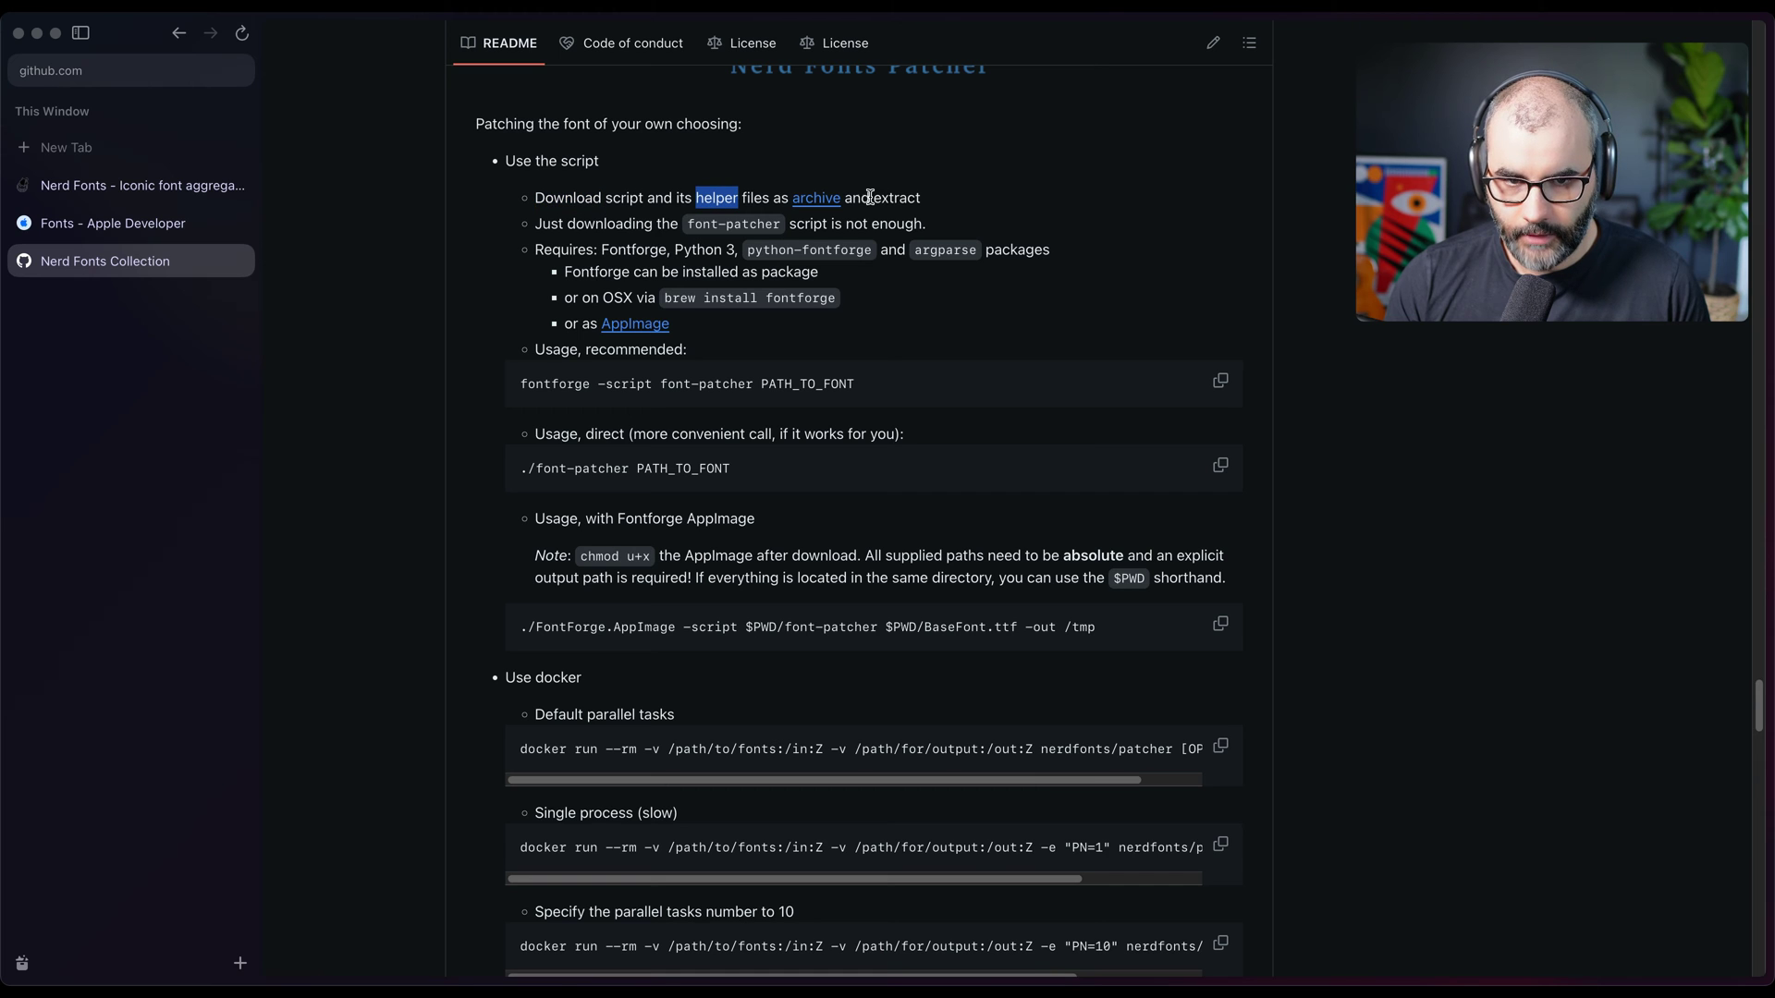
# In Terminal, move from sfmono into Font Patcher and list bin, font-patcher, readme.md and src
pyautogui.press('super+Tab')
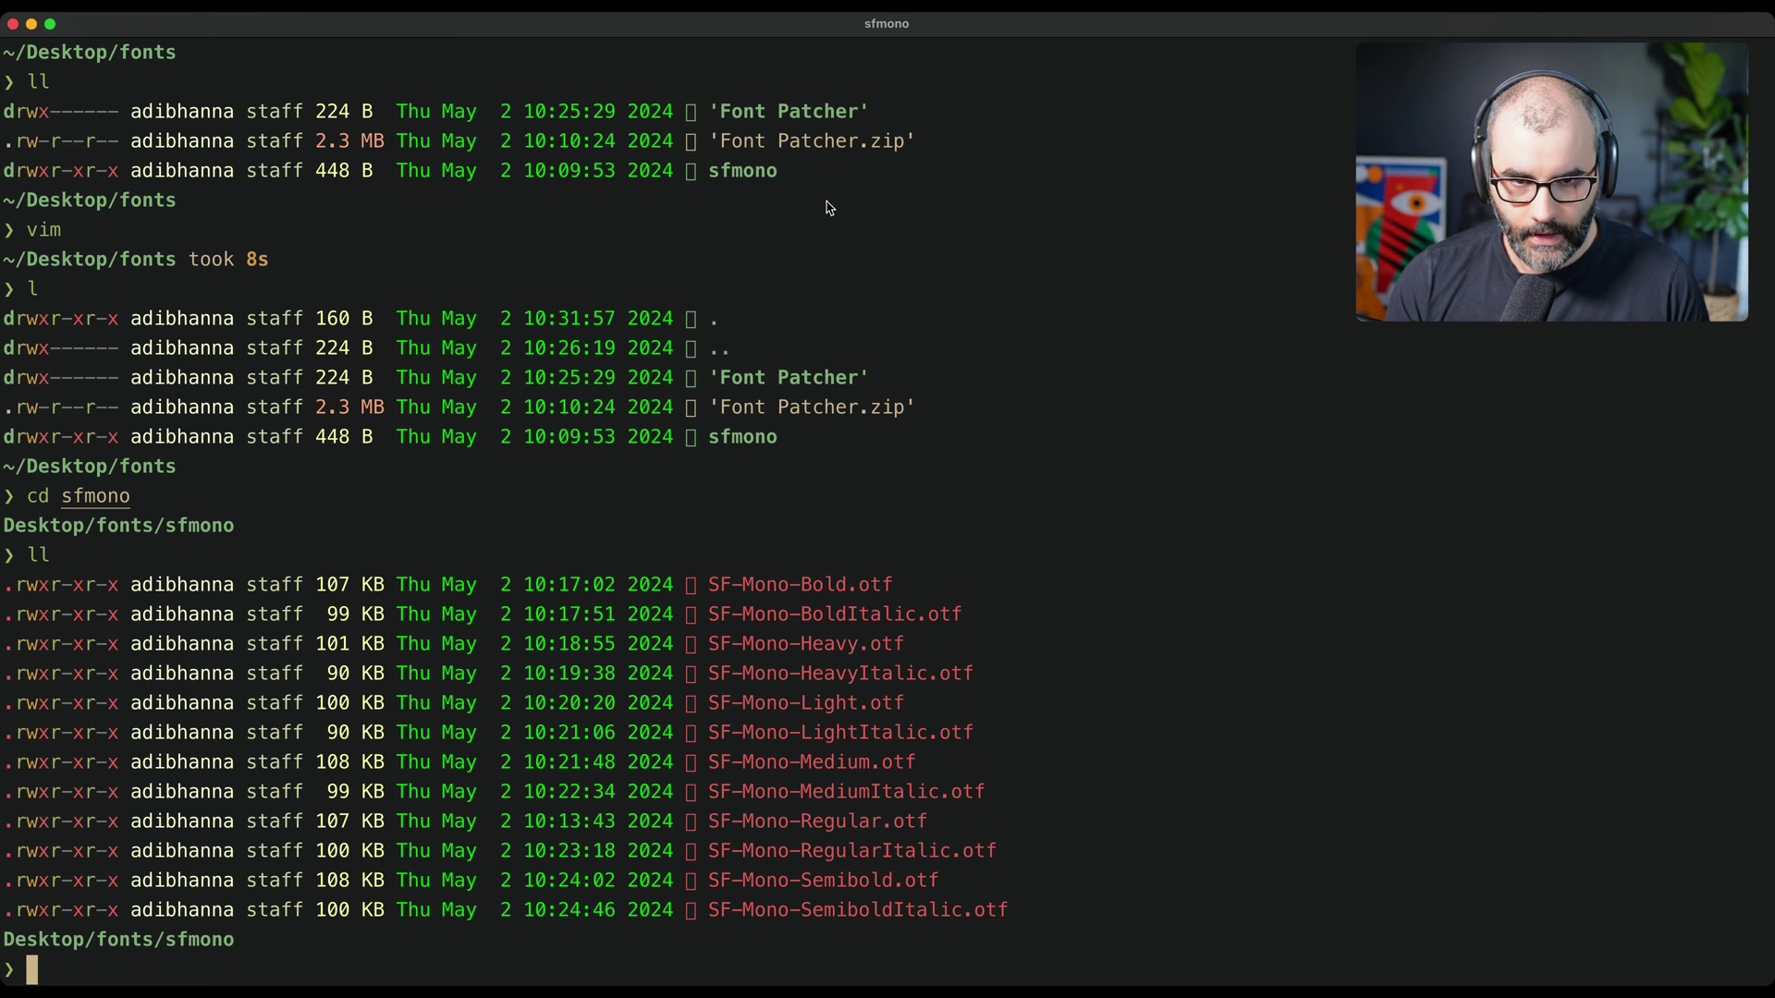
pyautogui.write('cd ..')
pyautogui.press('Return')
pyautogui.write('ll')
pyautogui.press('Return')
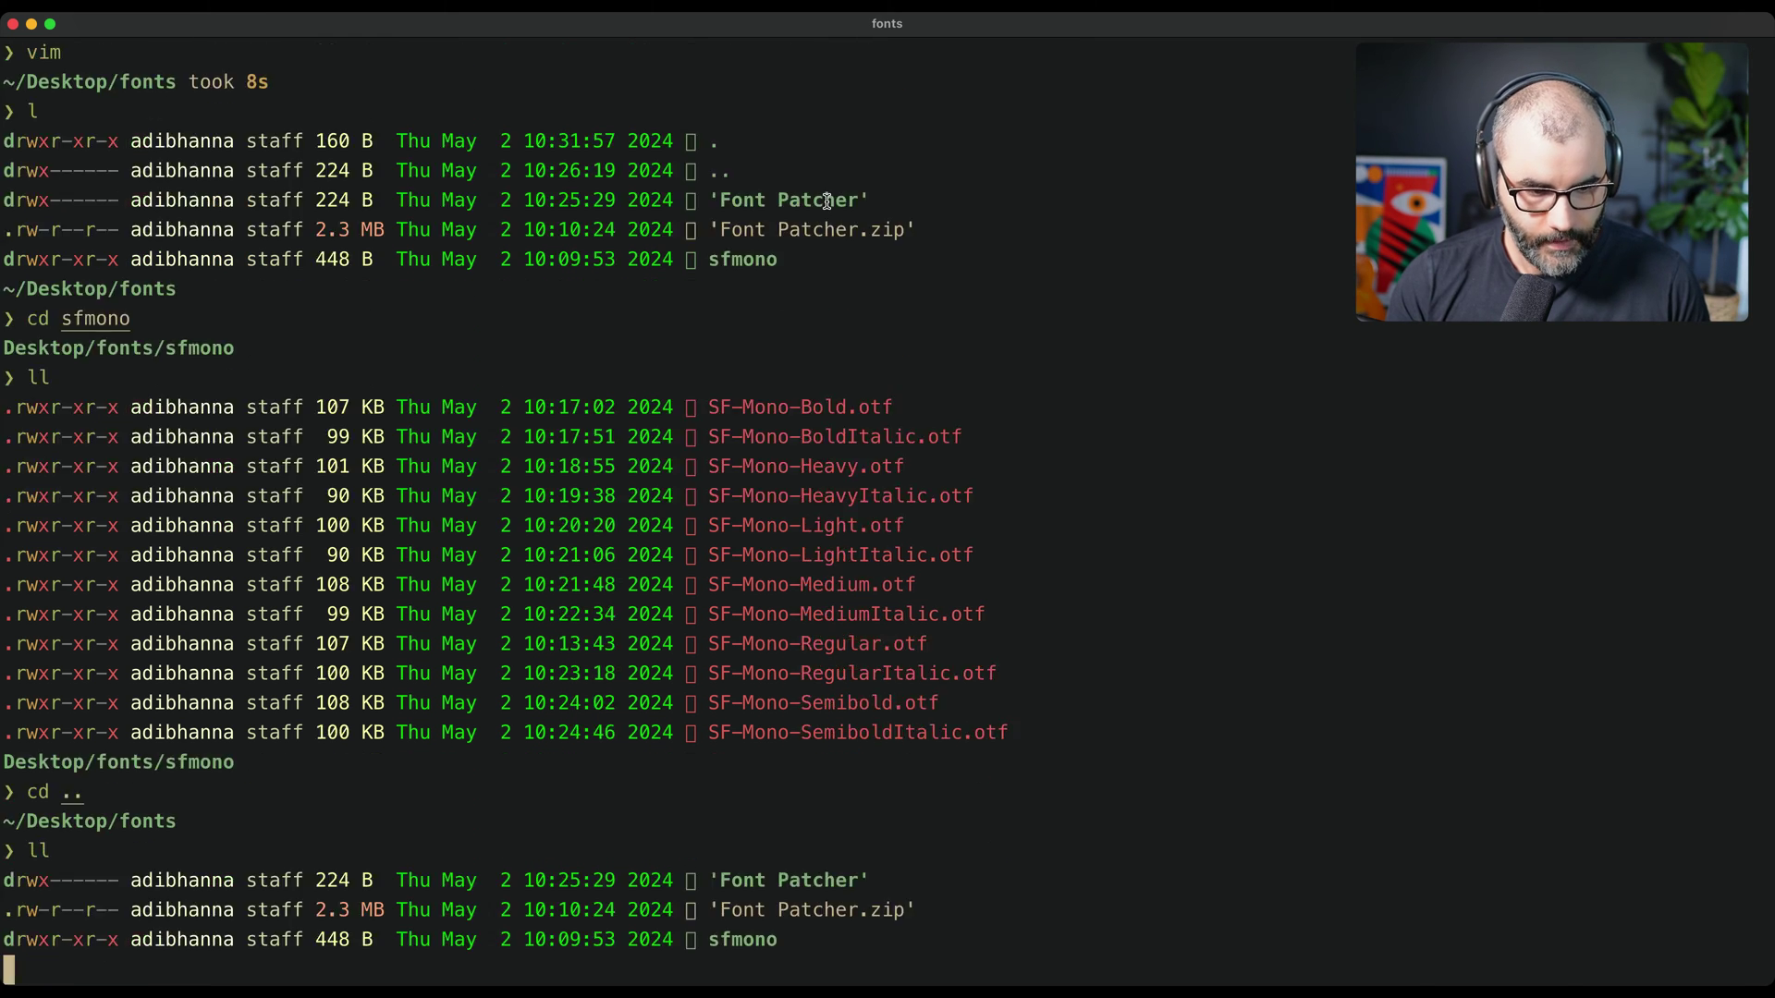
pyautogui.write('cd fon')
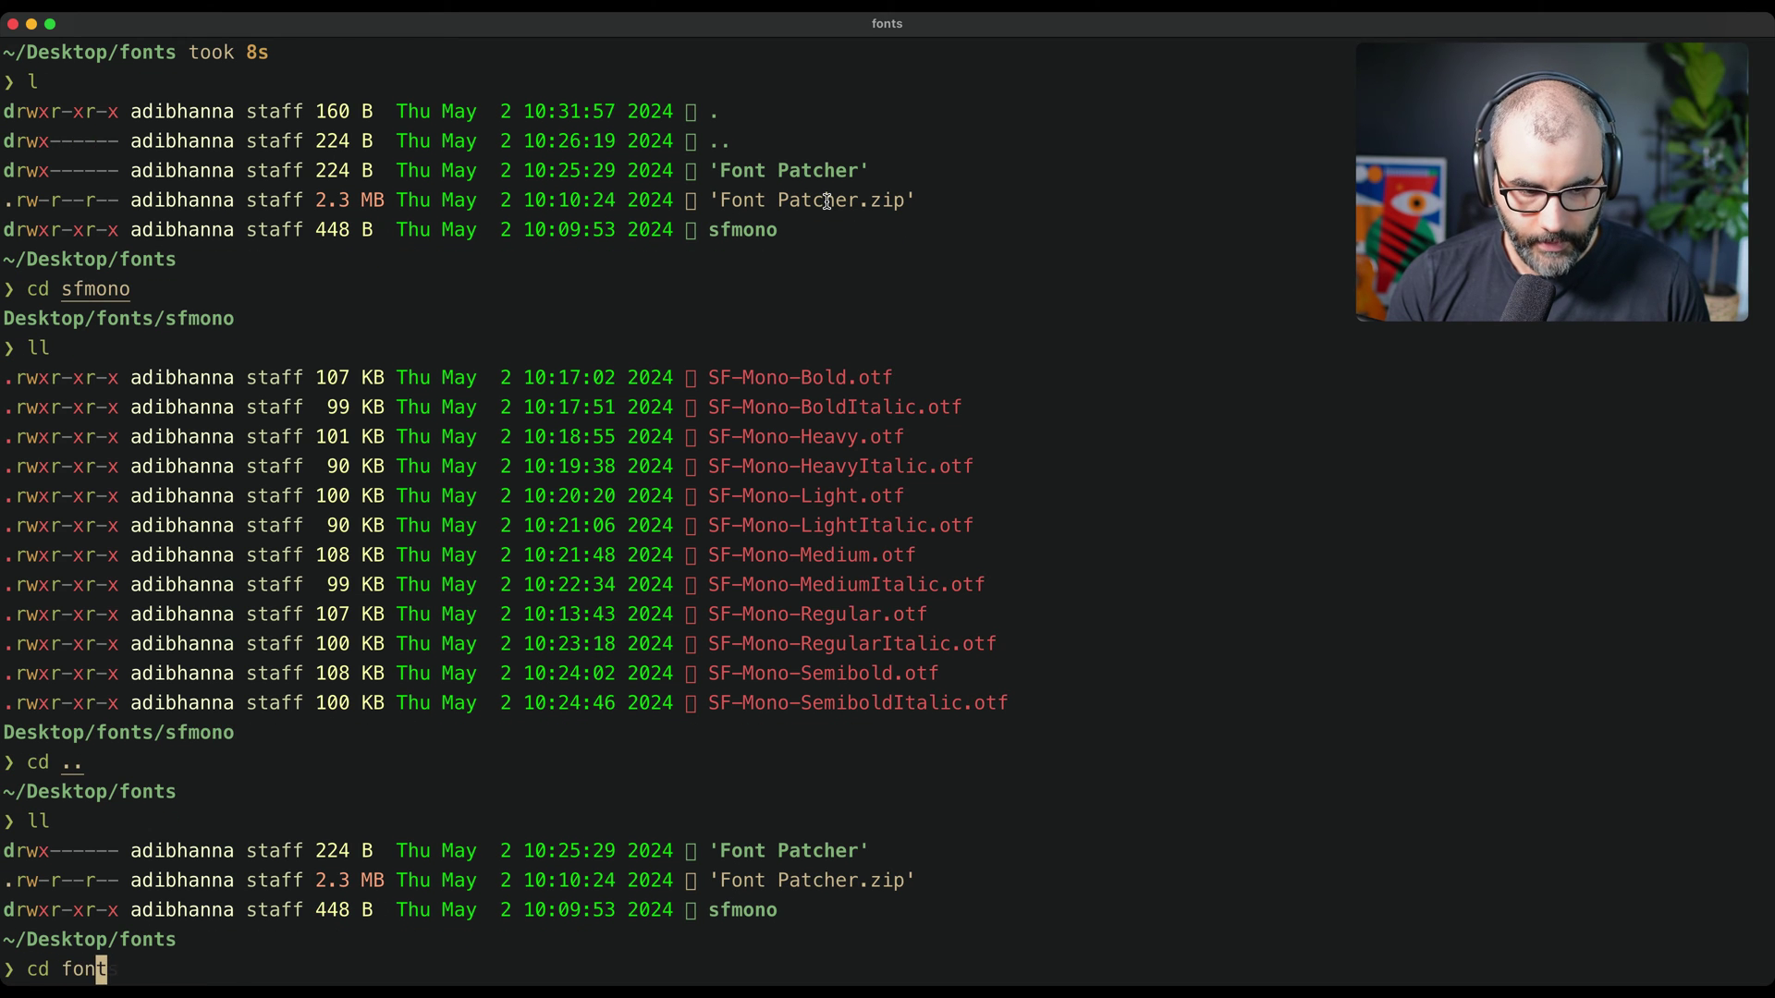
pyautogui.press('Tab')
pyautogui.press('Return')
pyautogui.write('ll')
pyautogui.press('Return')
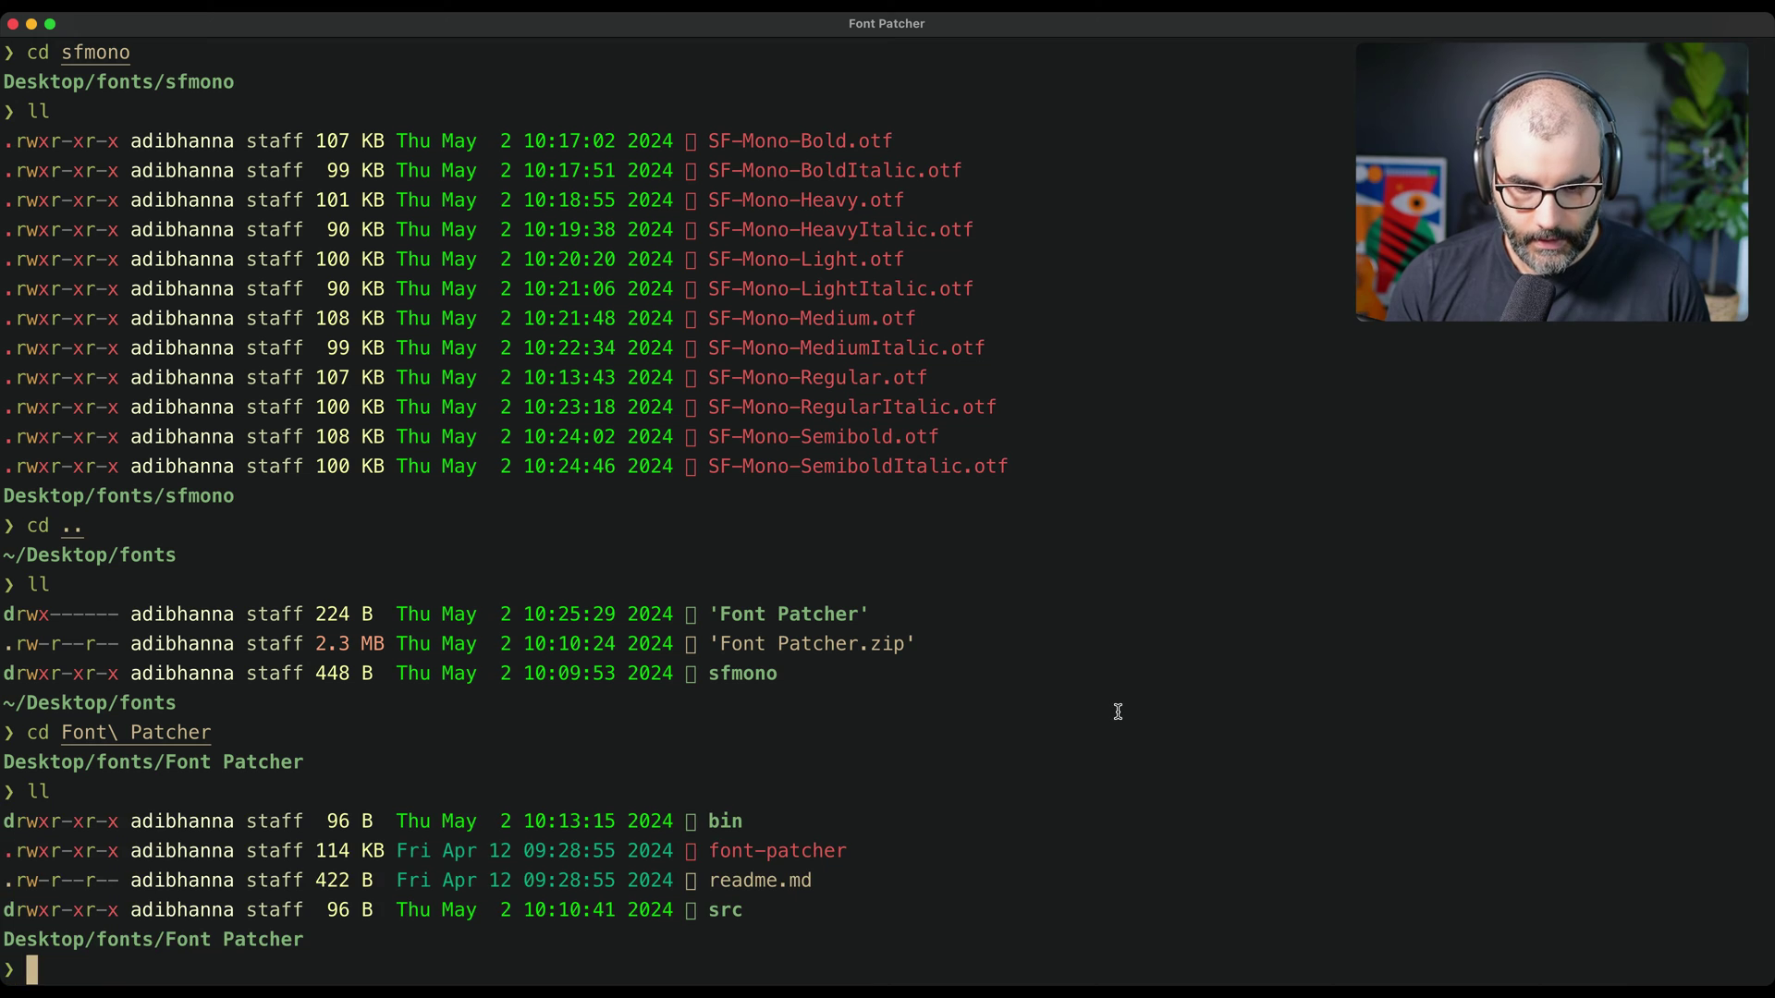
# Back in the README, highlight the Fontforge requirement
pyautogui.press('super+Tab')
pyautogui.click(901, 296)
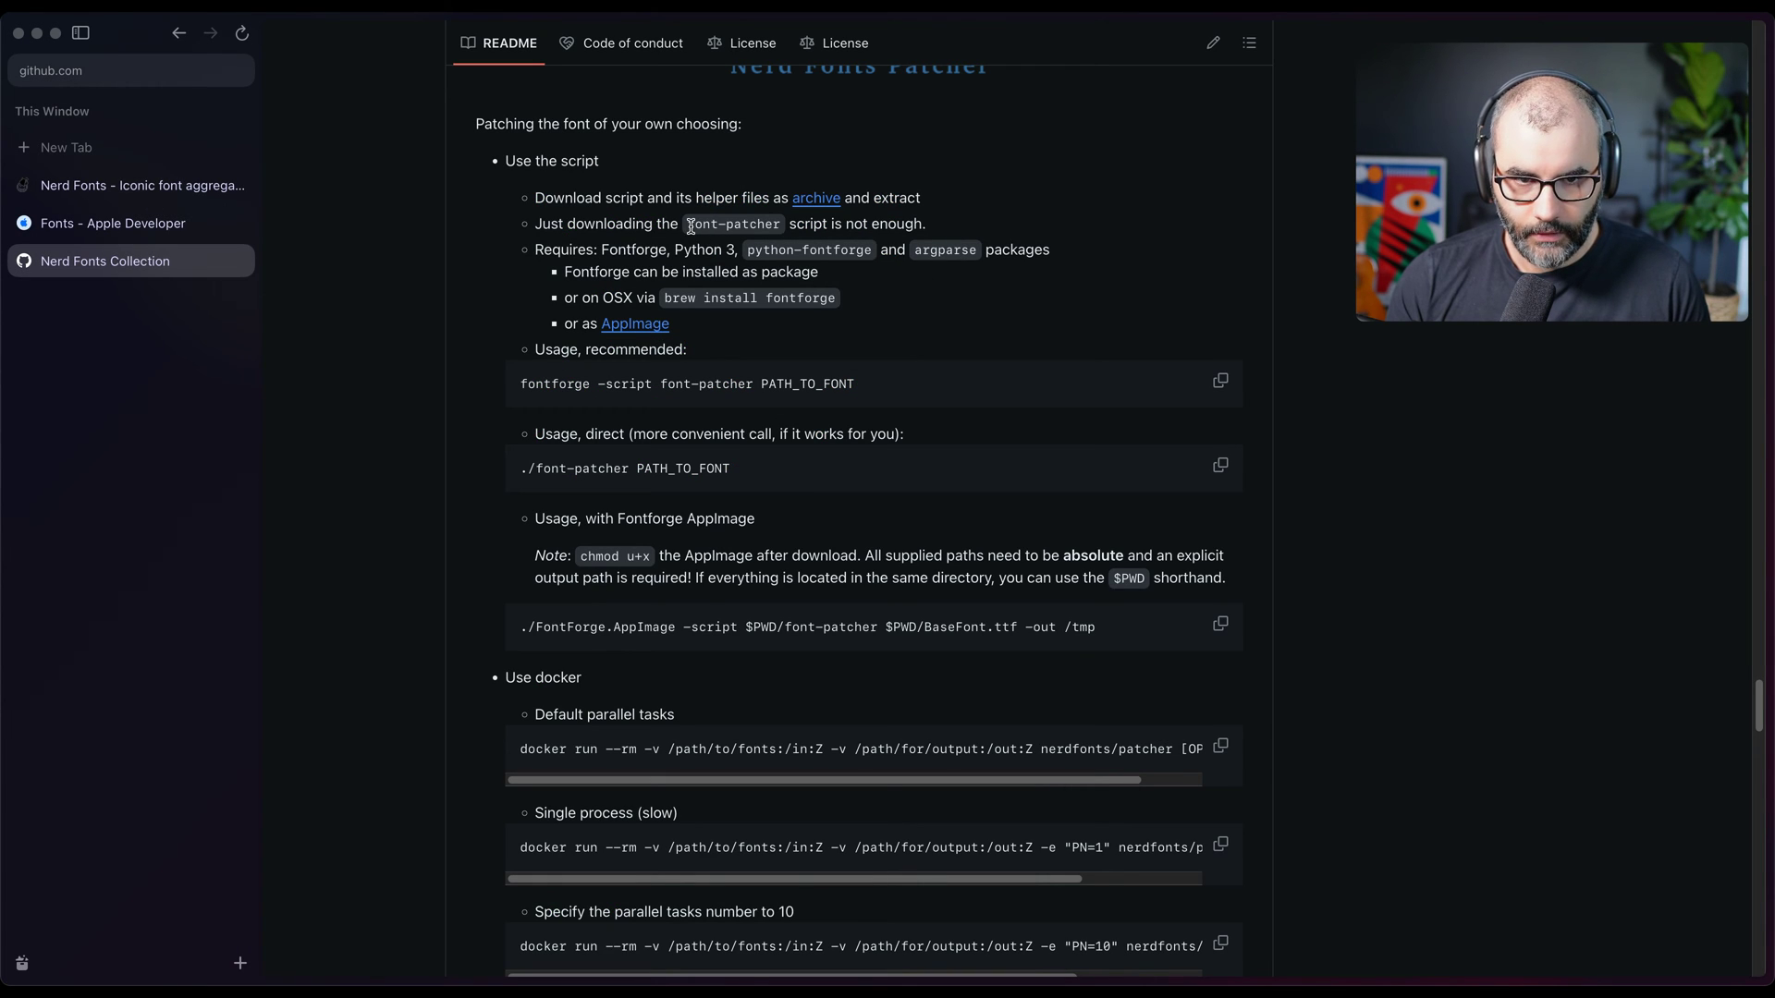
pyautogui.doubleClick(634, 250)
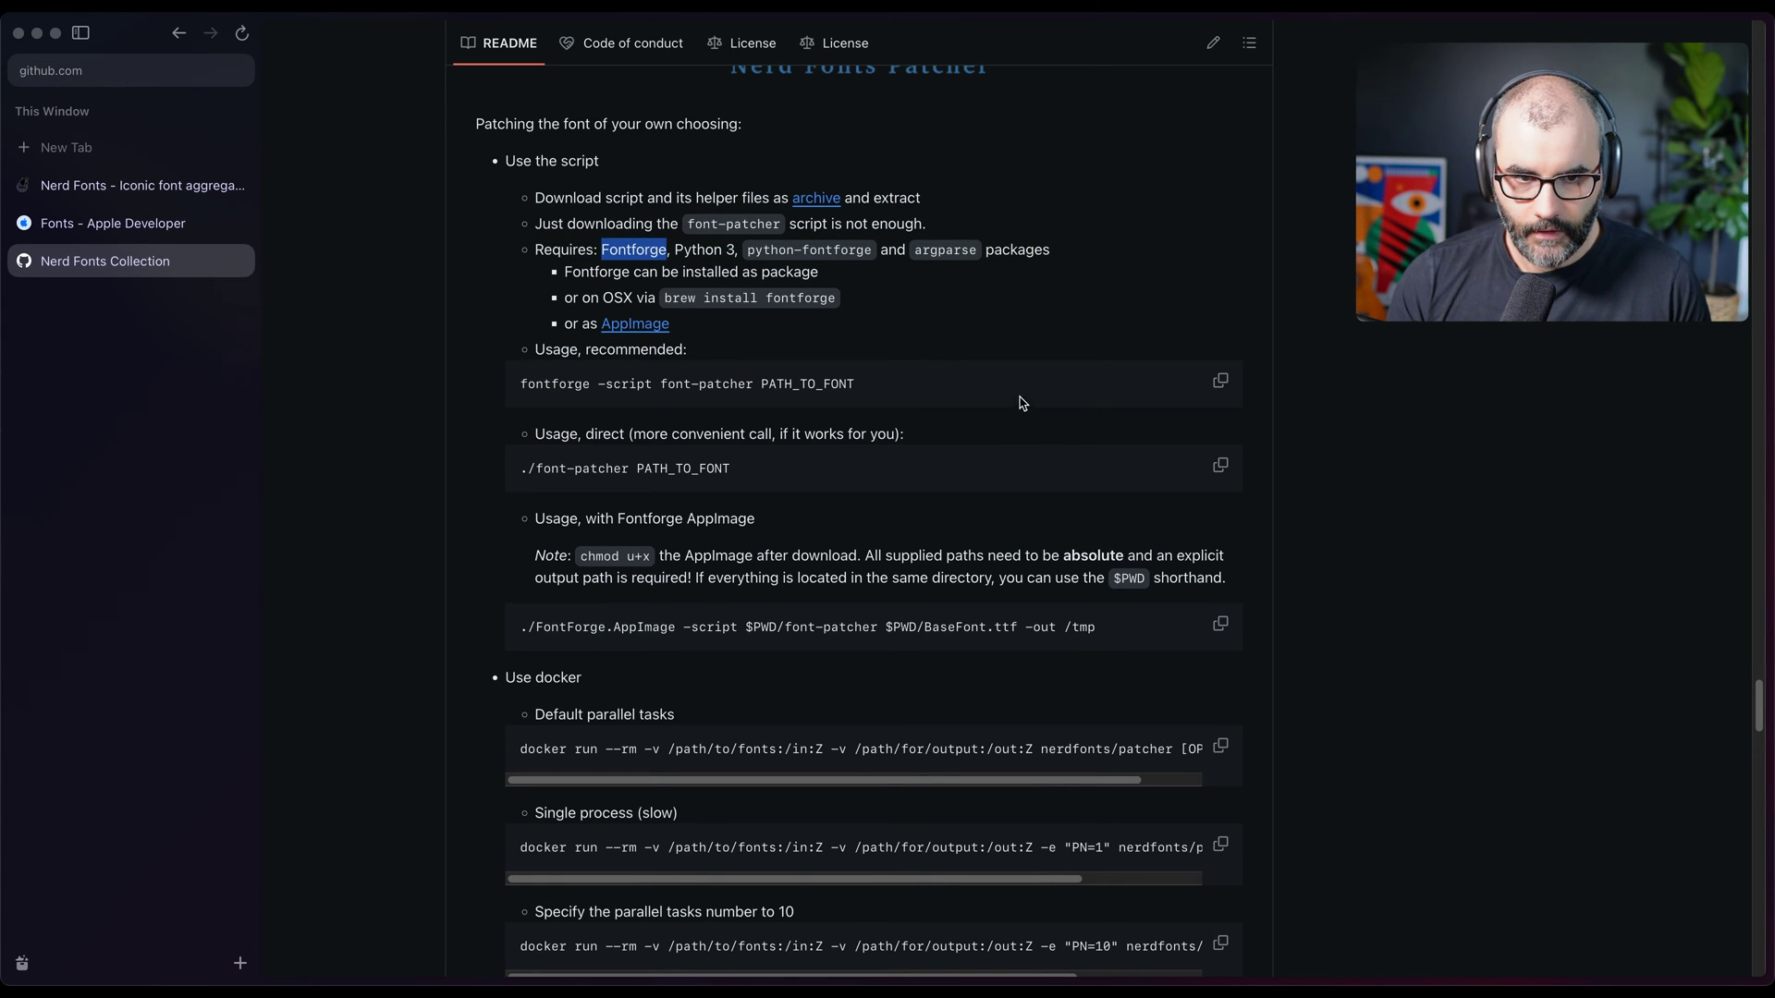
# Clear the terminal, then start and cancel a suggested fontforge install command
pyautogui.press('super+Tab')
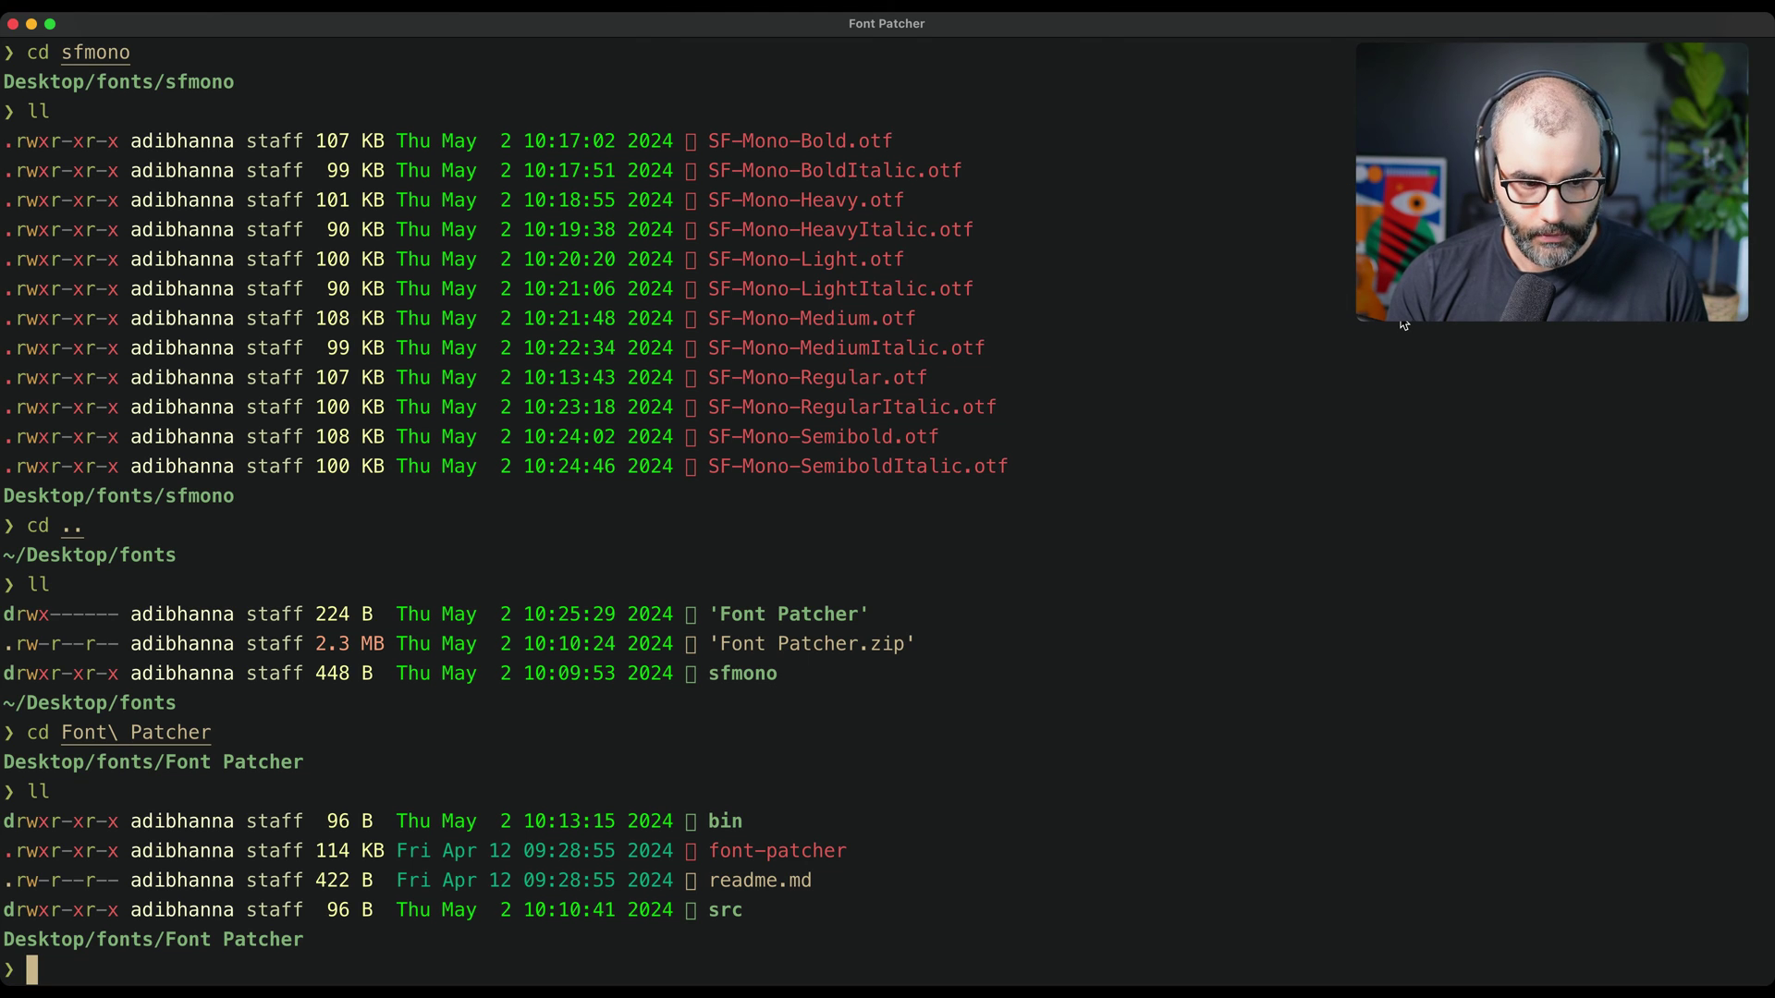
pyautogui.hotkey('ctrl', 'l')
pyautogui.write('brew instal')
pyautogui.press('Right')
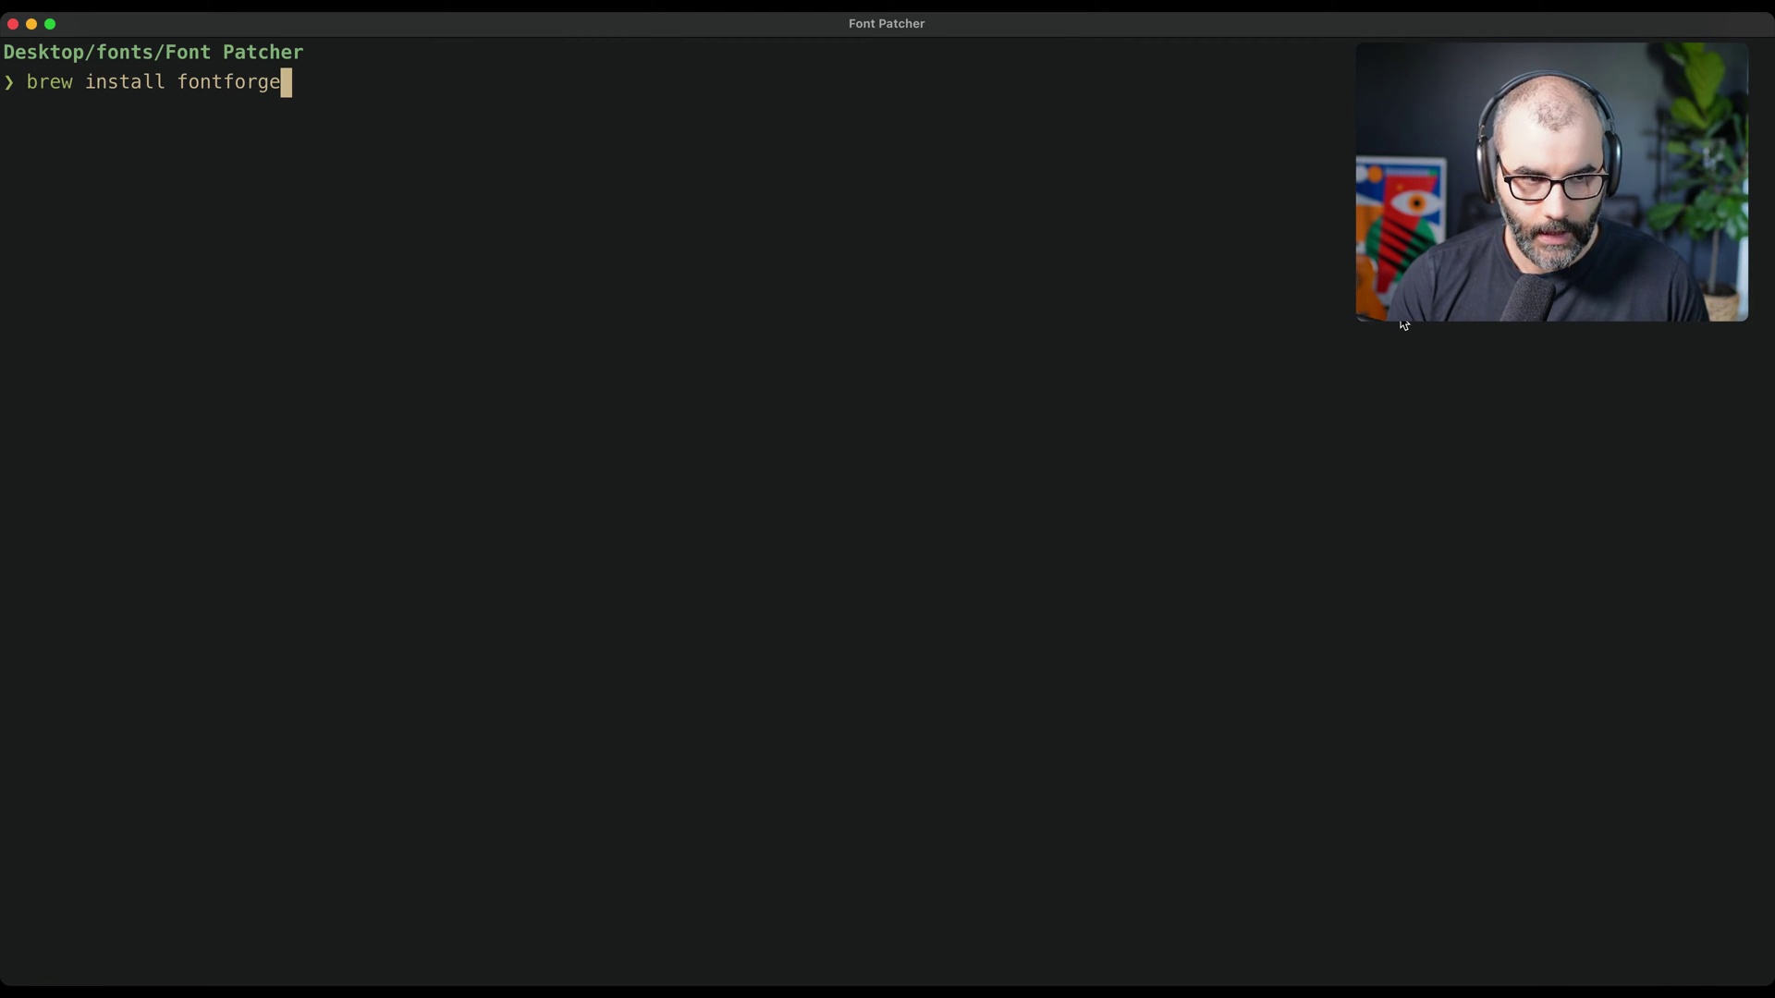
pyautogui.hotkey('ctrl', 'c')
# Select the README's recommended fontforge usage line, then clear the selection
pyautogui.press('super+Tab')
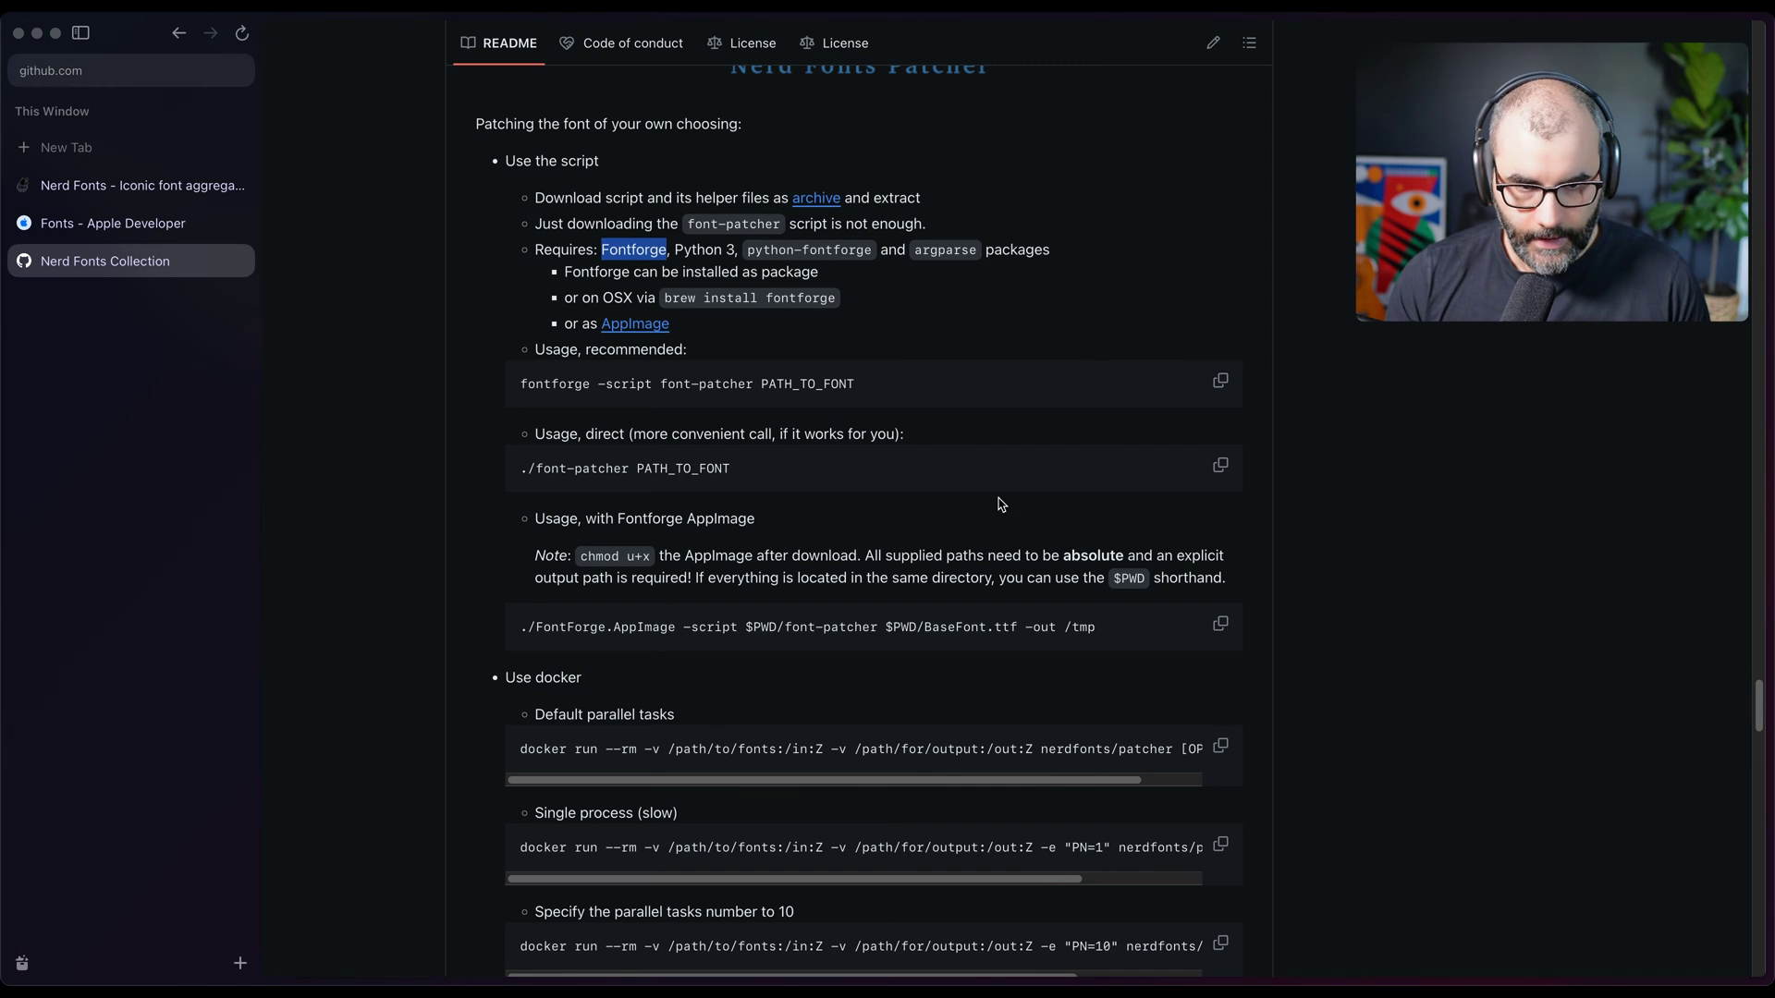
pyautogui.click(650, 385)
pyautogui.tripleClick(583, 383)
pyautogui.click(1421, 406)
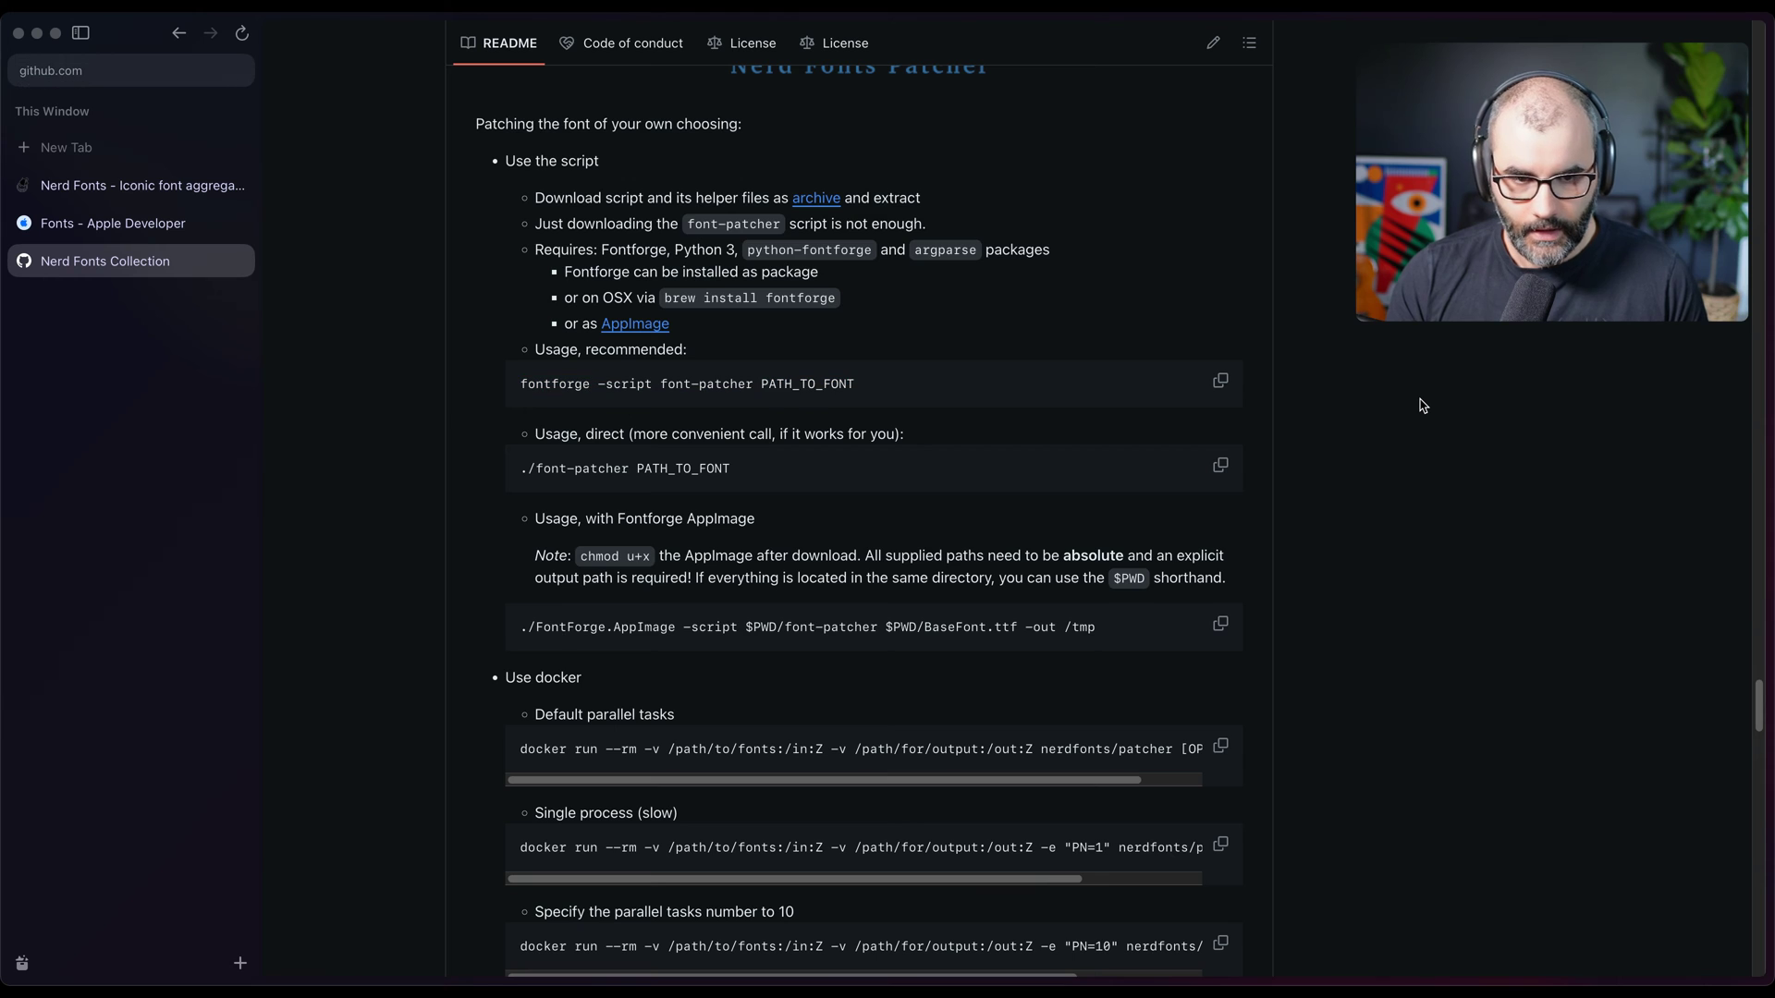
# List Font Patcher's contents, then return to Desktop/fonts and list Font Patcher, Font Patcher.zip and sfmono
pyautogui.press('super+Tab')
pyautogui.write('ll')
pyautogui.press('Return')
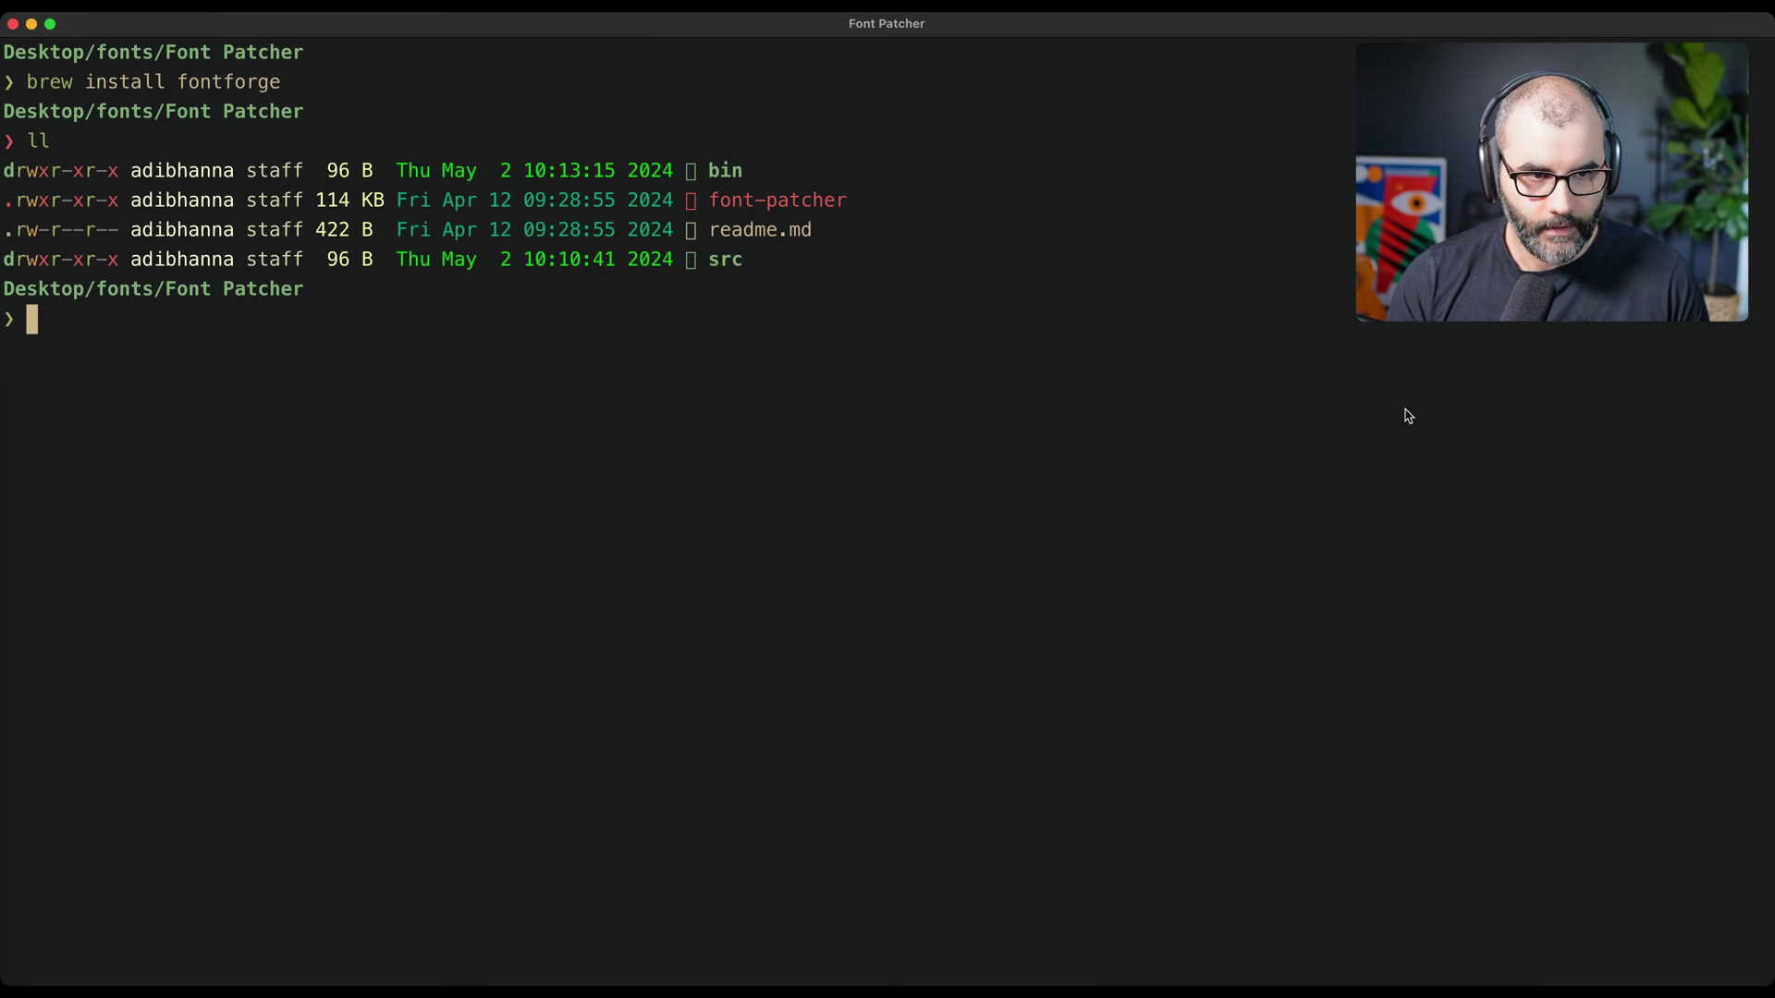
pyautogui.write('cd ..')
pyautogui.press('Return')
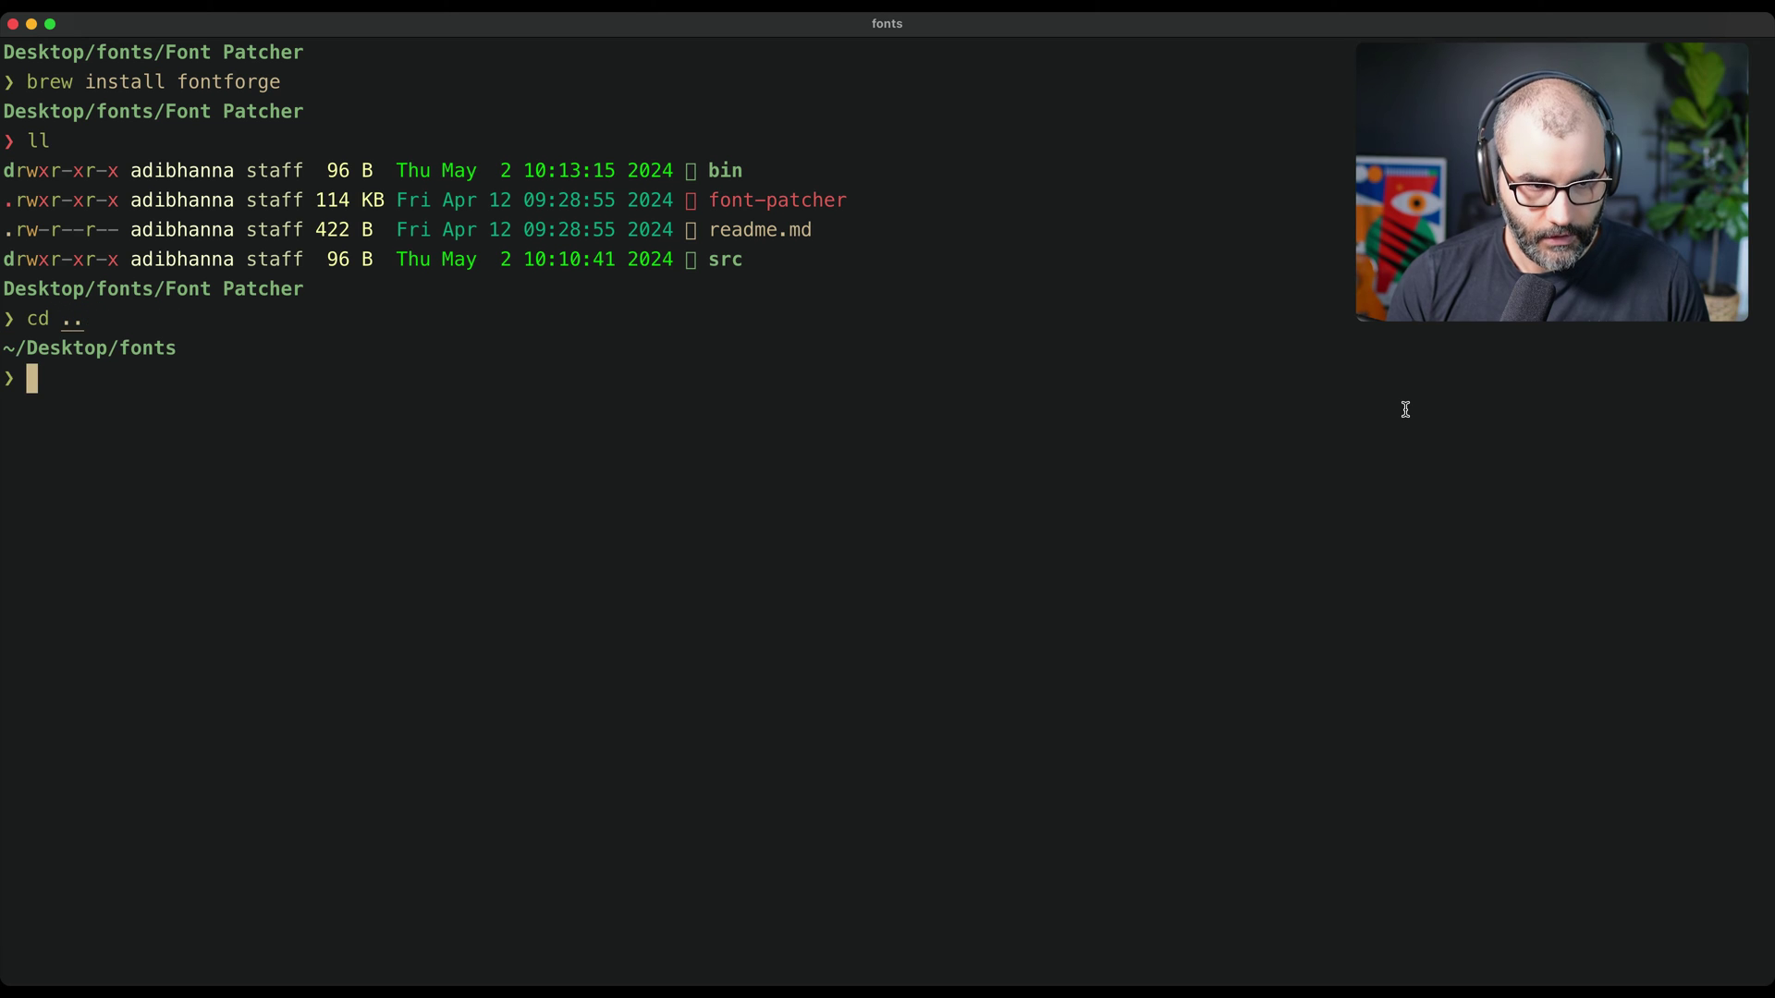
pyautogui.write('ll')
pyautogui.press('Return')
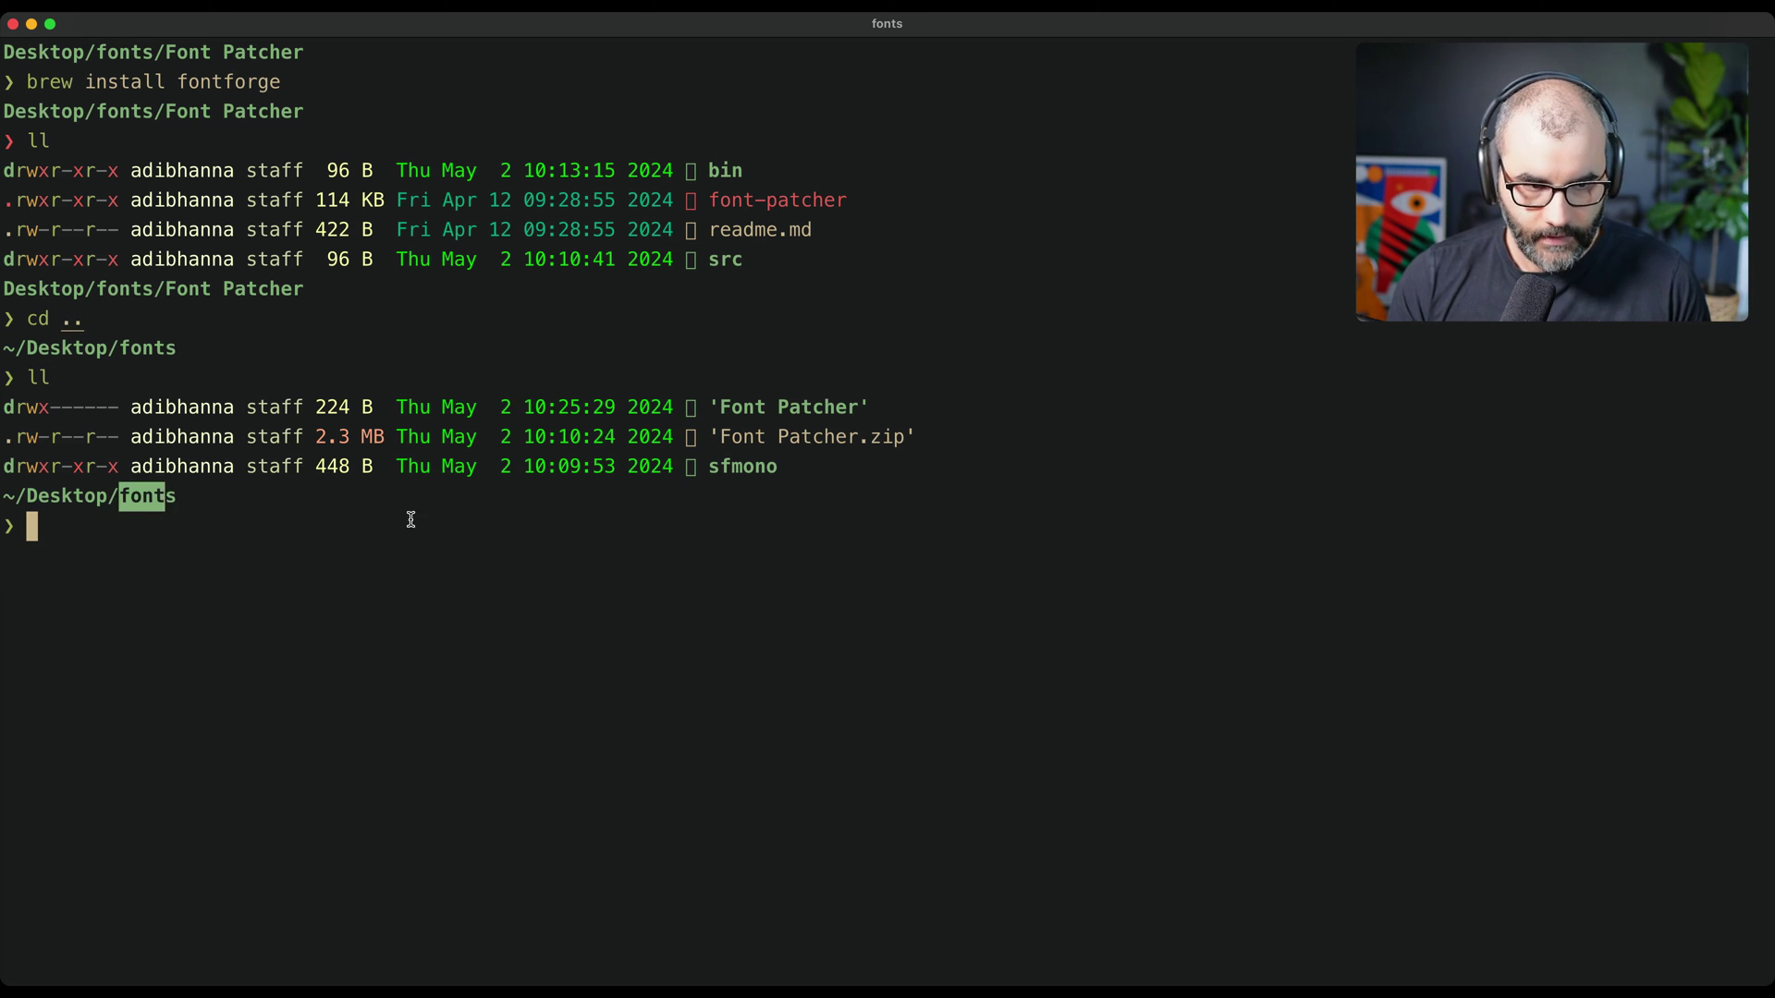
# Highlight the sfmono and Font Patcher names, then tab-complete cd Font\ Patcher
pyautogui.doubleClick(723, 466)
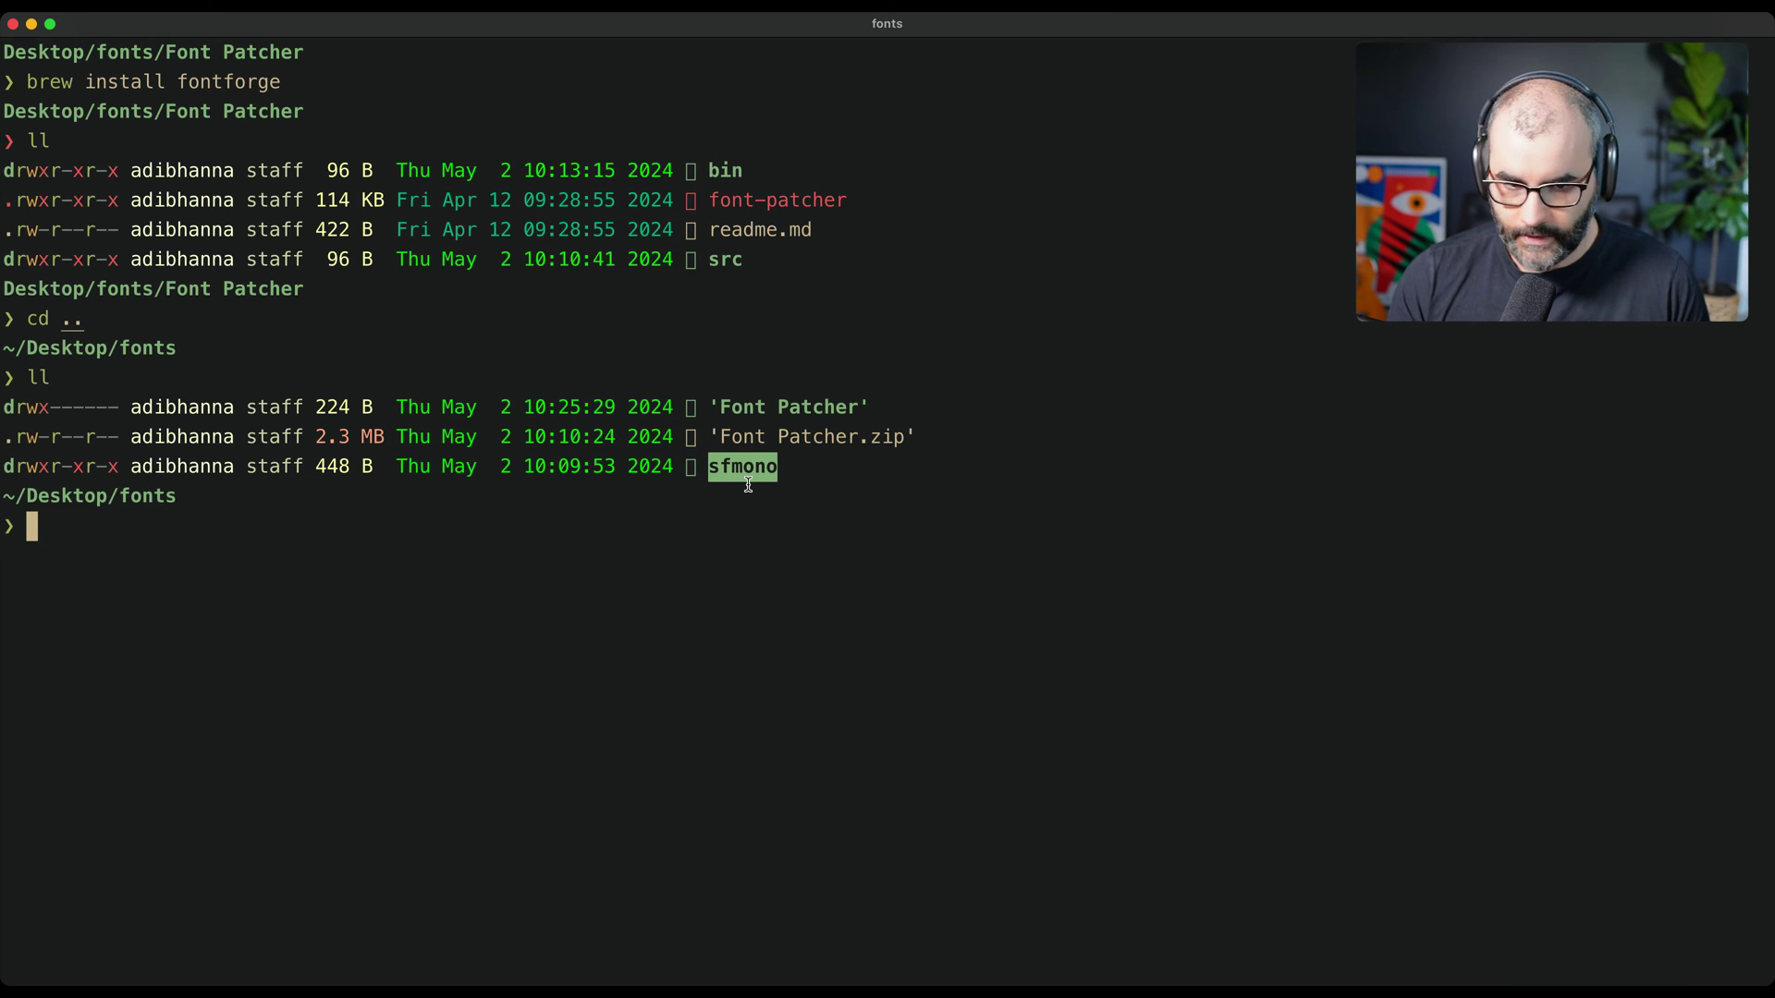
pyautogui.click(747, 412)
pyautogui.moveTo(723, 408); pyautogui.dragTo(854, 408)
pyautogui.click(1037, 465)
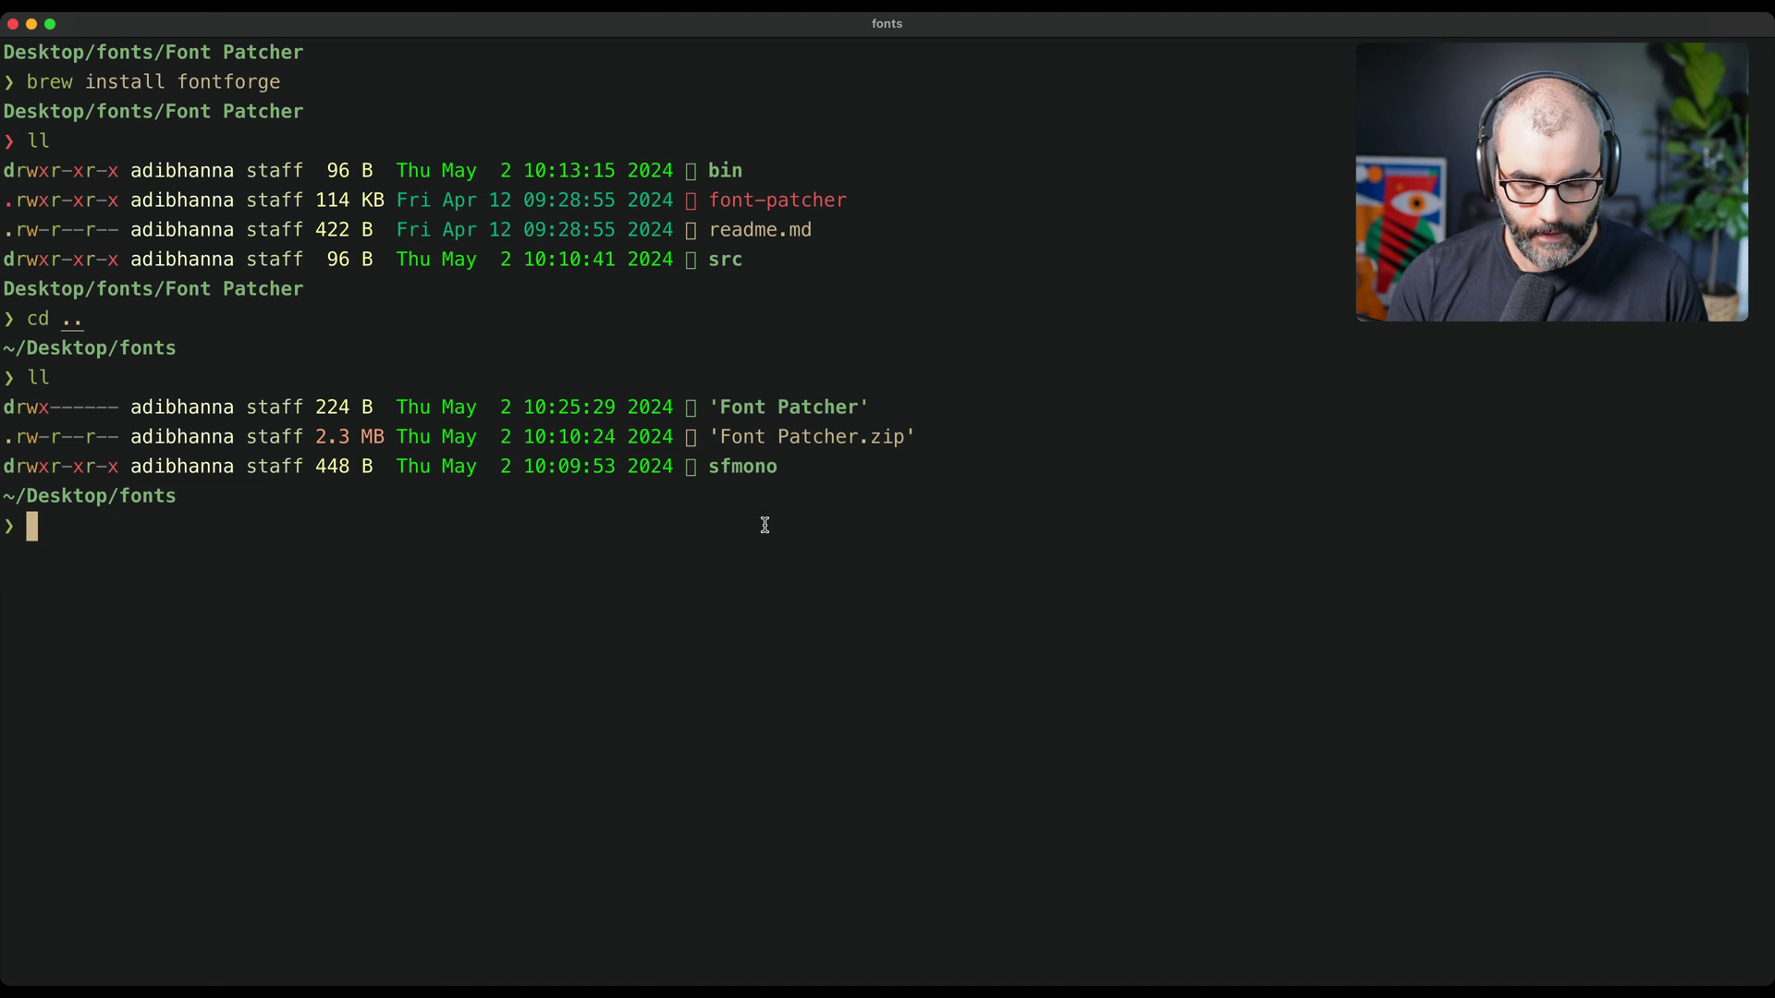
pyautogui.write('cd fon')
pyautogui.press('Tab')
# Enter Font Patcher and stage the suggested fontforge --script ./font-patcher --complete command, trimmed to SF-Mono-
pyautogui.press('Return')
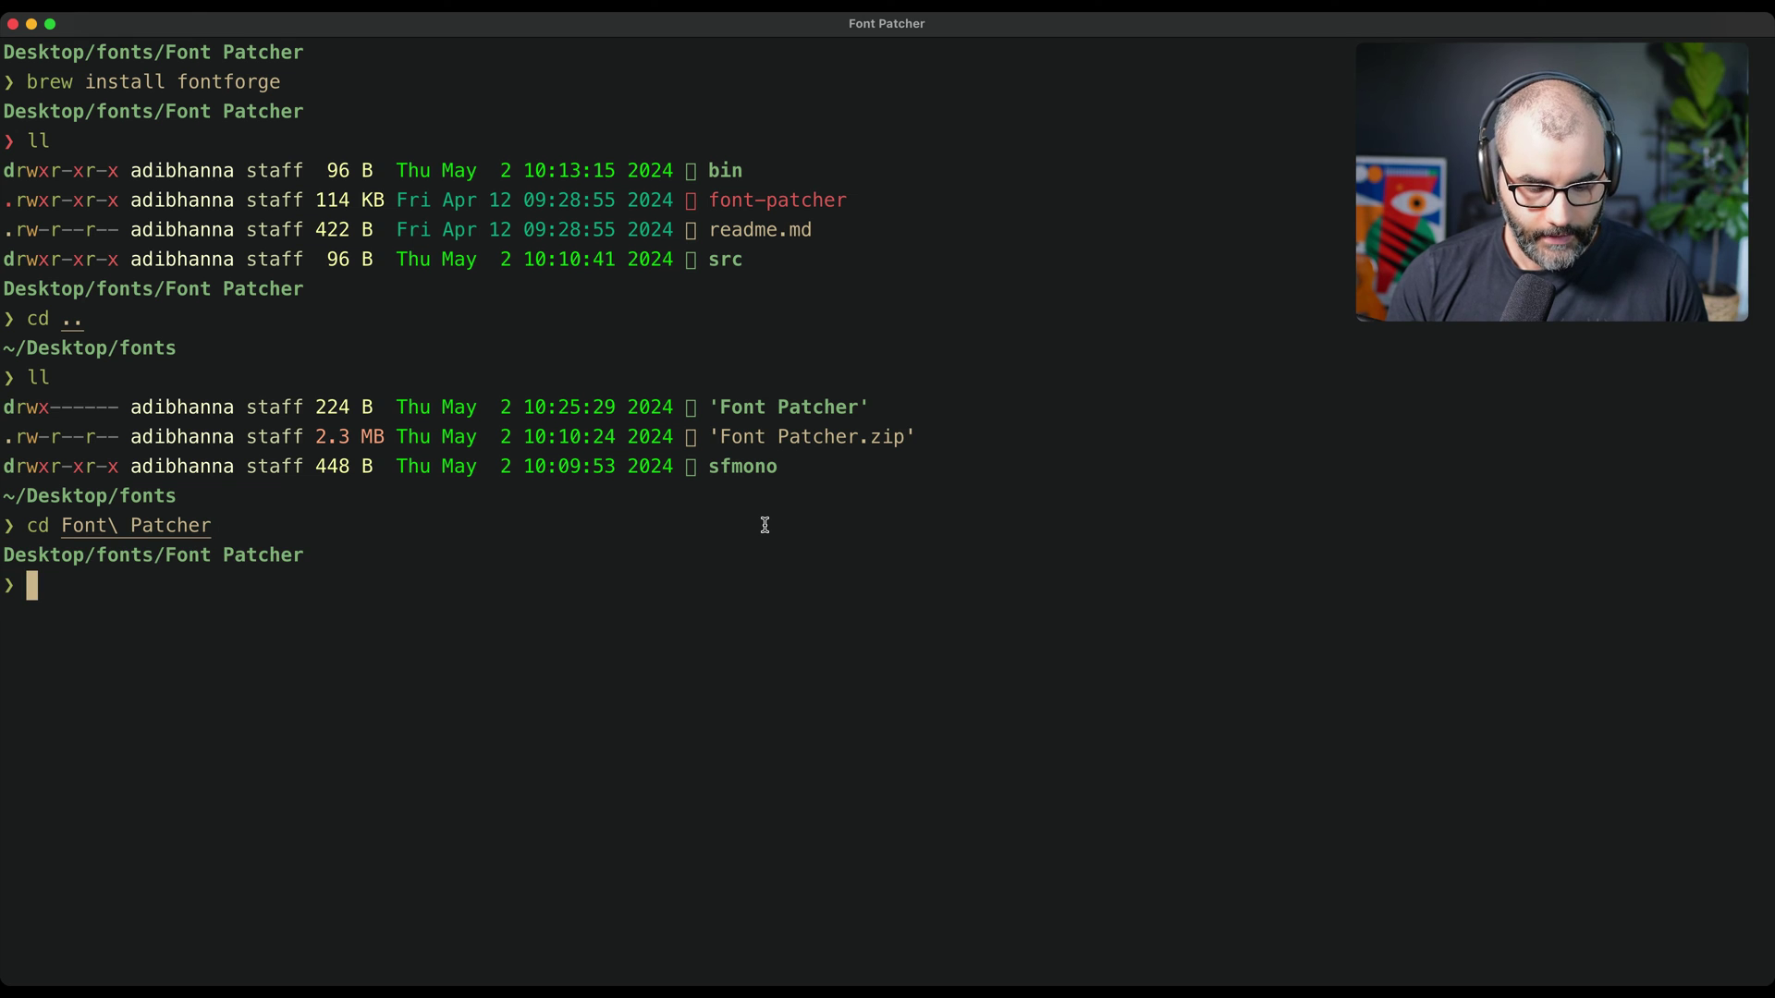
pyautogui.write('font')
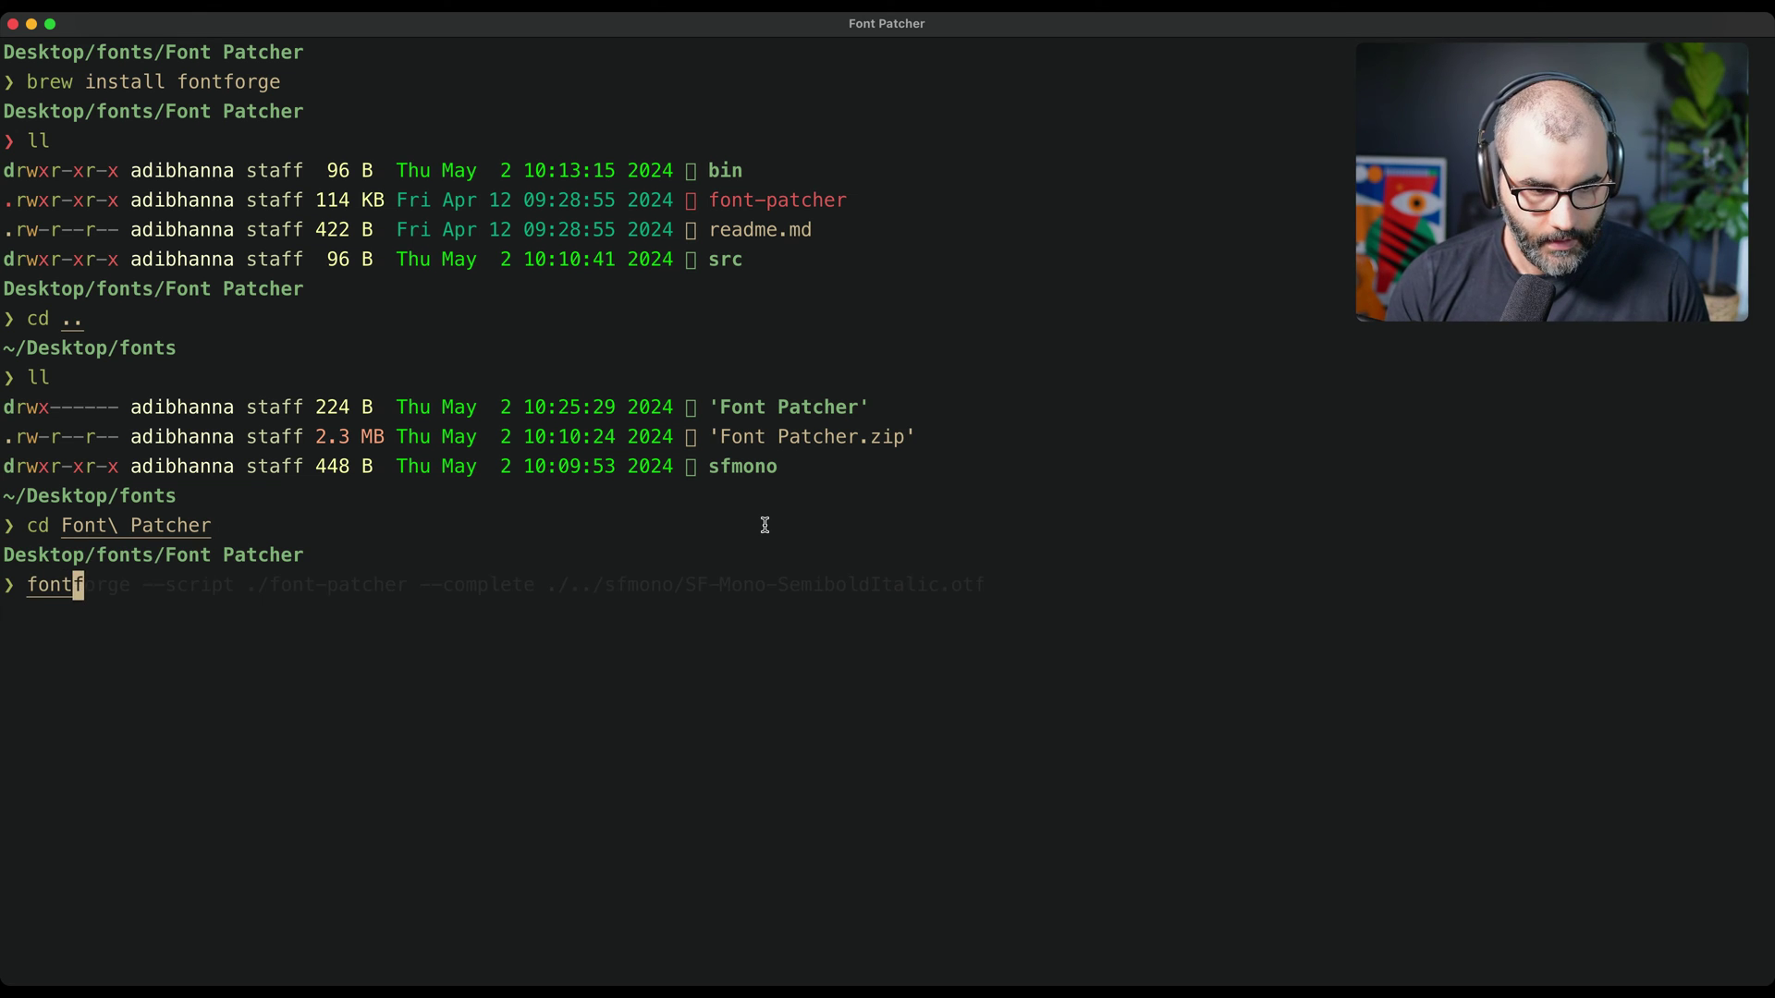
pyautogui.press('Right')
pyautogui.press('Left')
pyautogui.press('BackSpace')
pyautogui.press('BackSpace')
pyautogui.press('BackSpace')
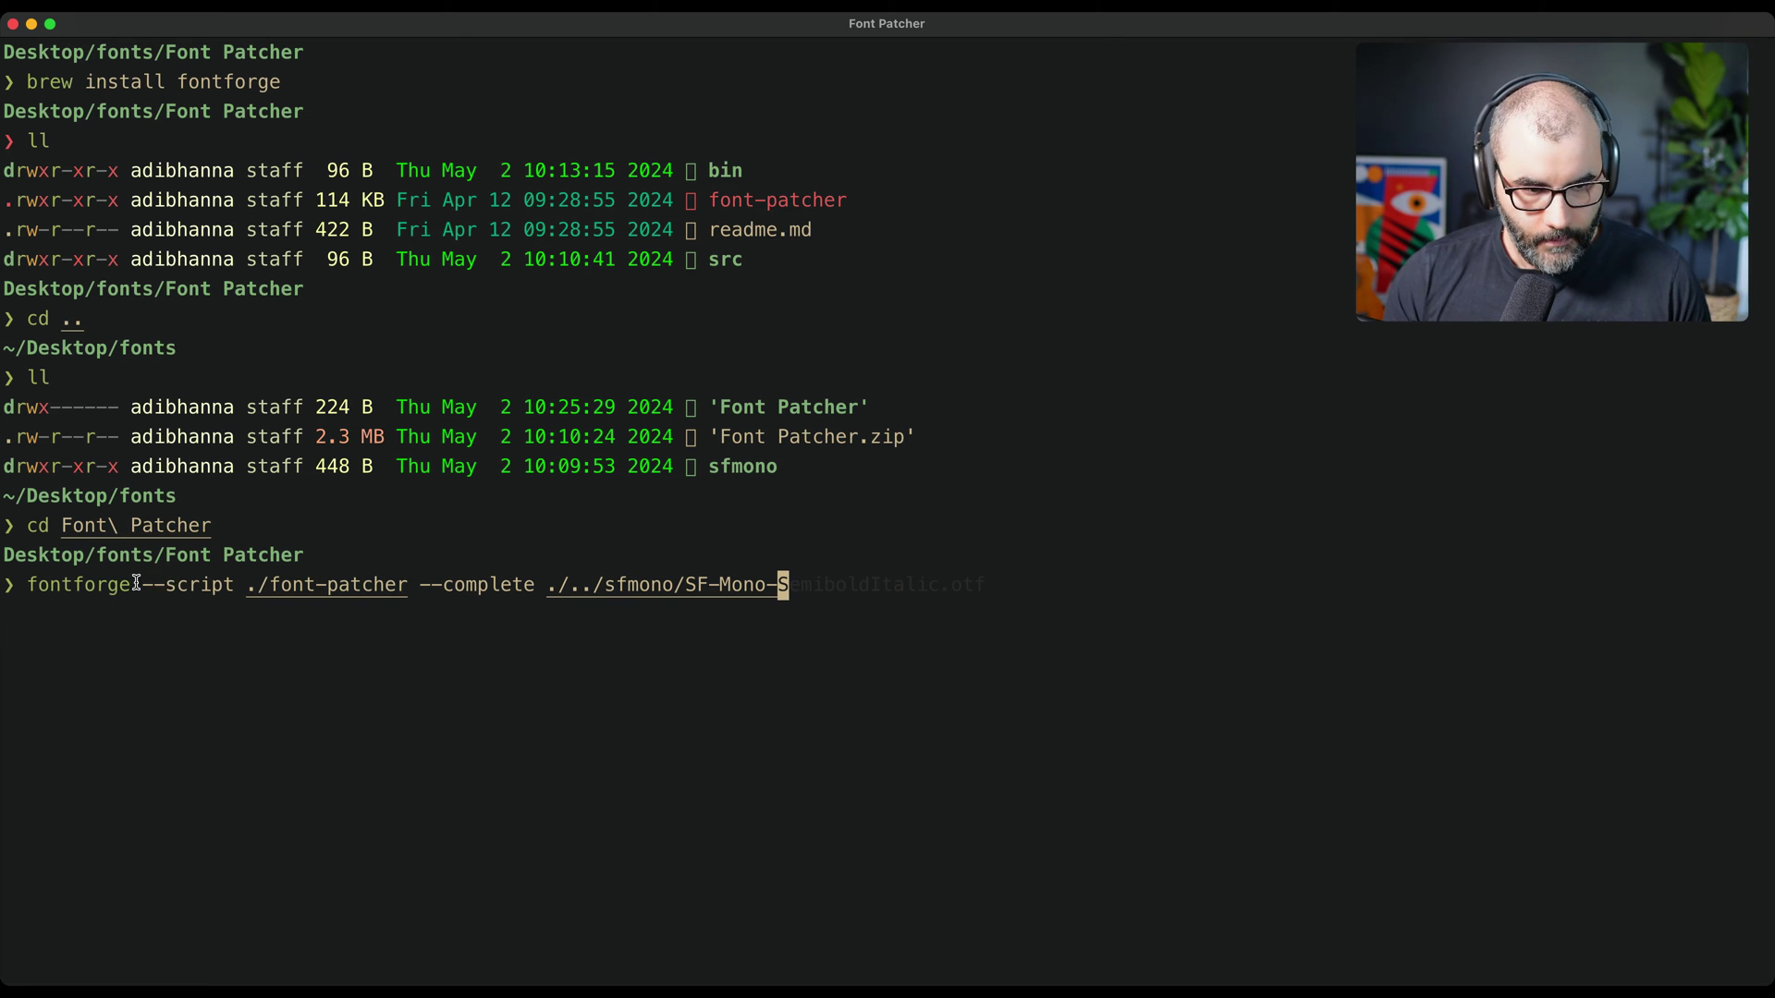
# Highlight the command's --script, font-patcher path, --complete option and SF Mono font path
pyautogui.moveTo(141, 584); pyautogui.dragTo(236, 583)
pyautogui.moveTo(395, 588); pyautogui.dragTo(269, 590)
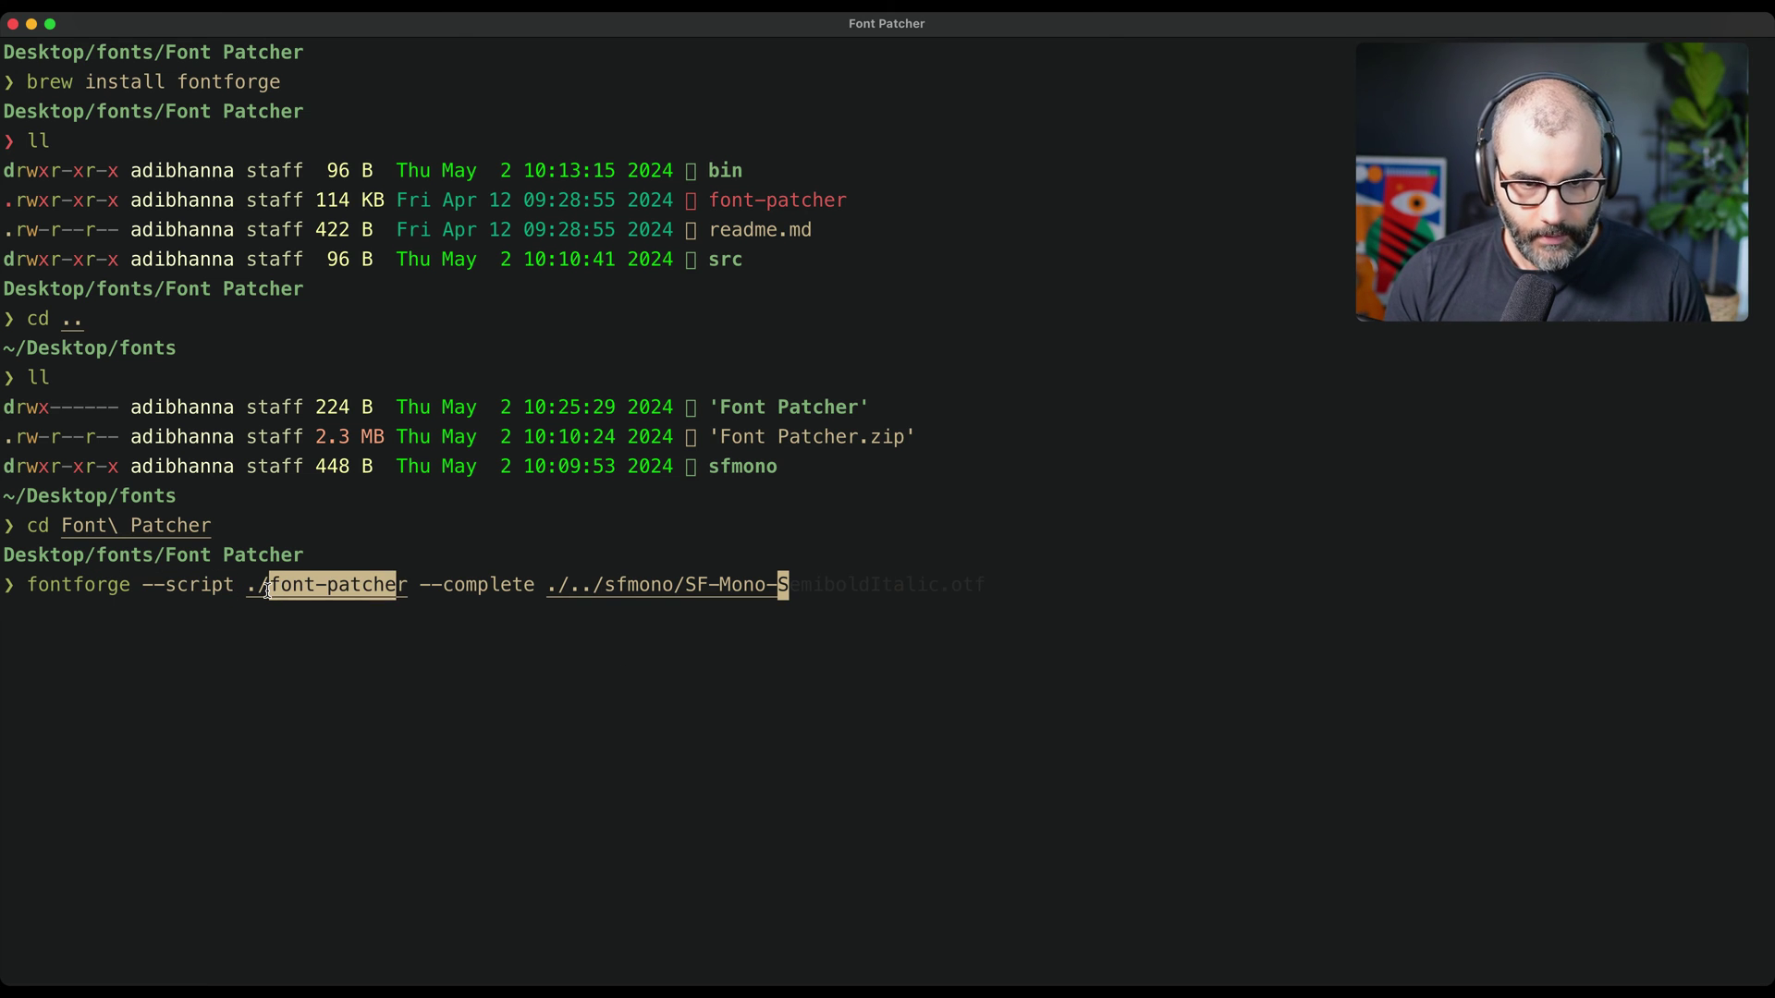
pyautogui.moveTo(840, 199); pyautogui.dragTo(654, 203)
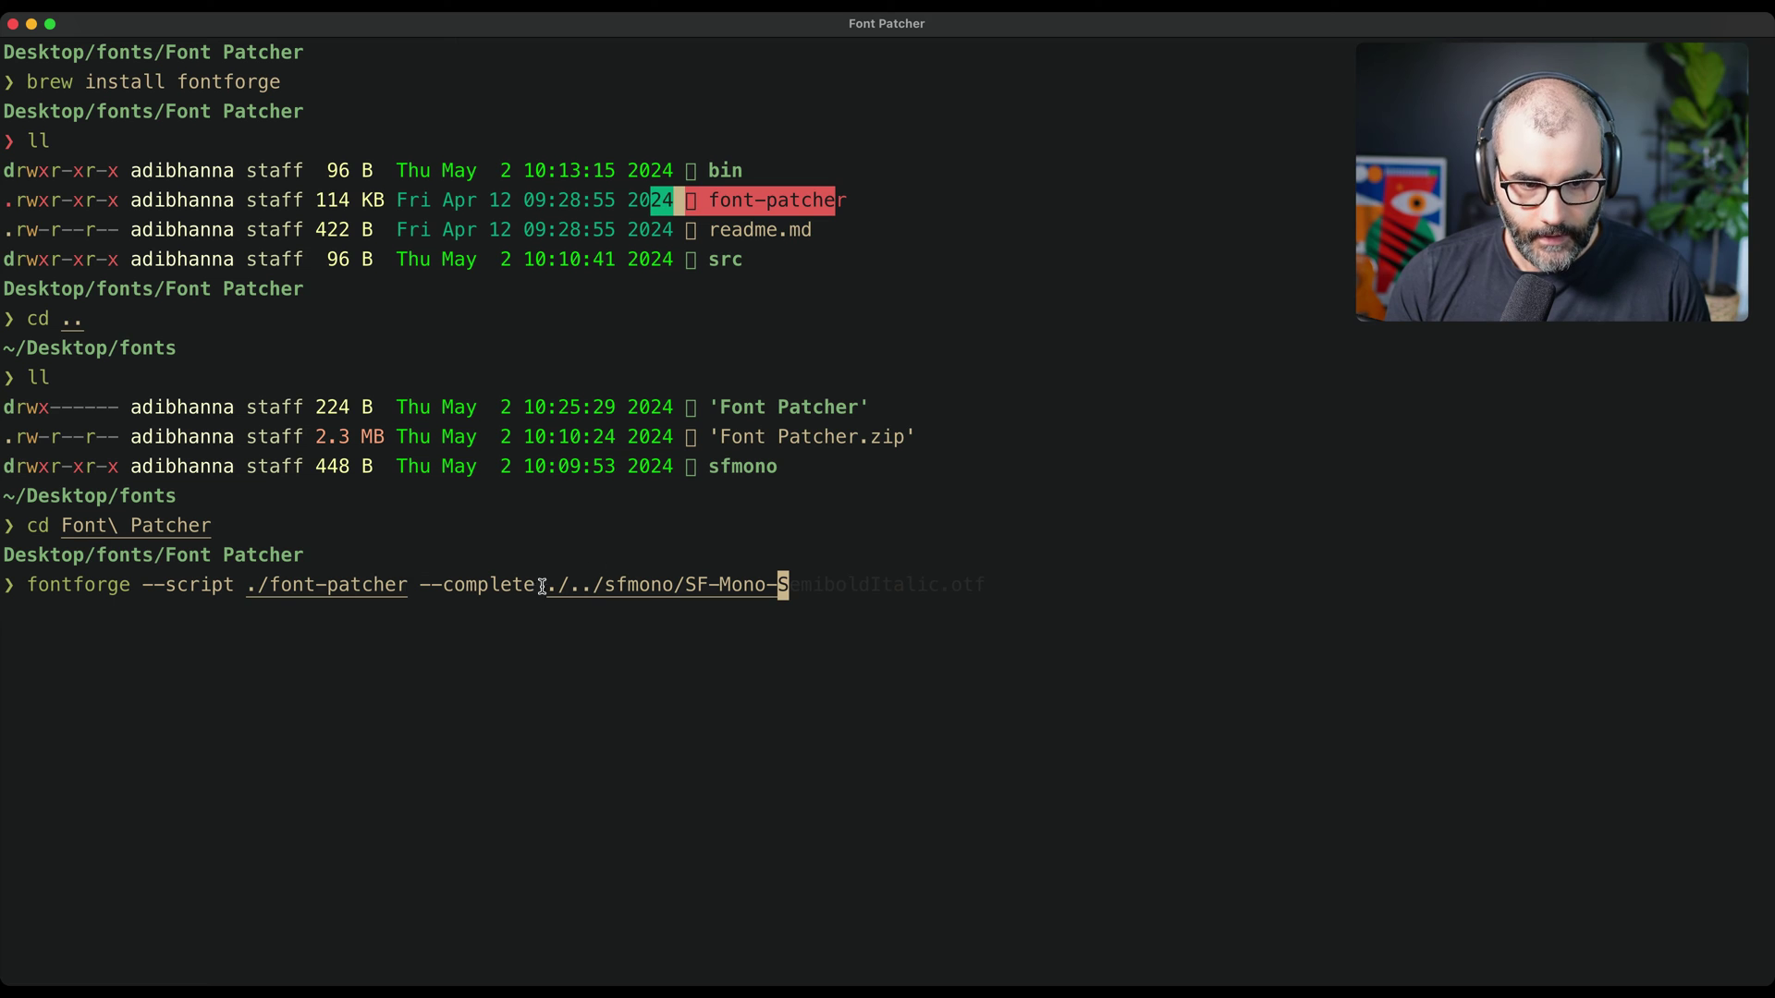
pyautogui.moveTo(412, 586); pyautogui.dragTo(536, 587)
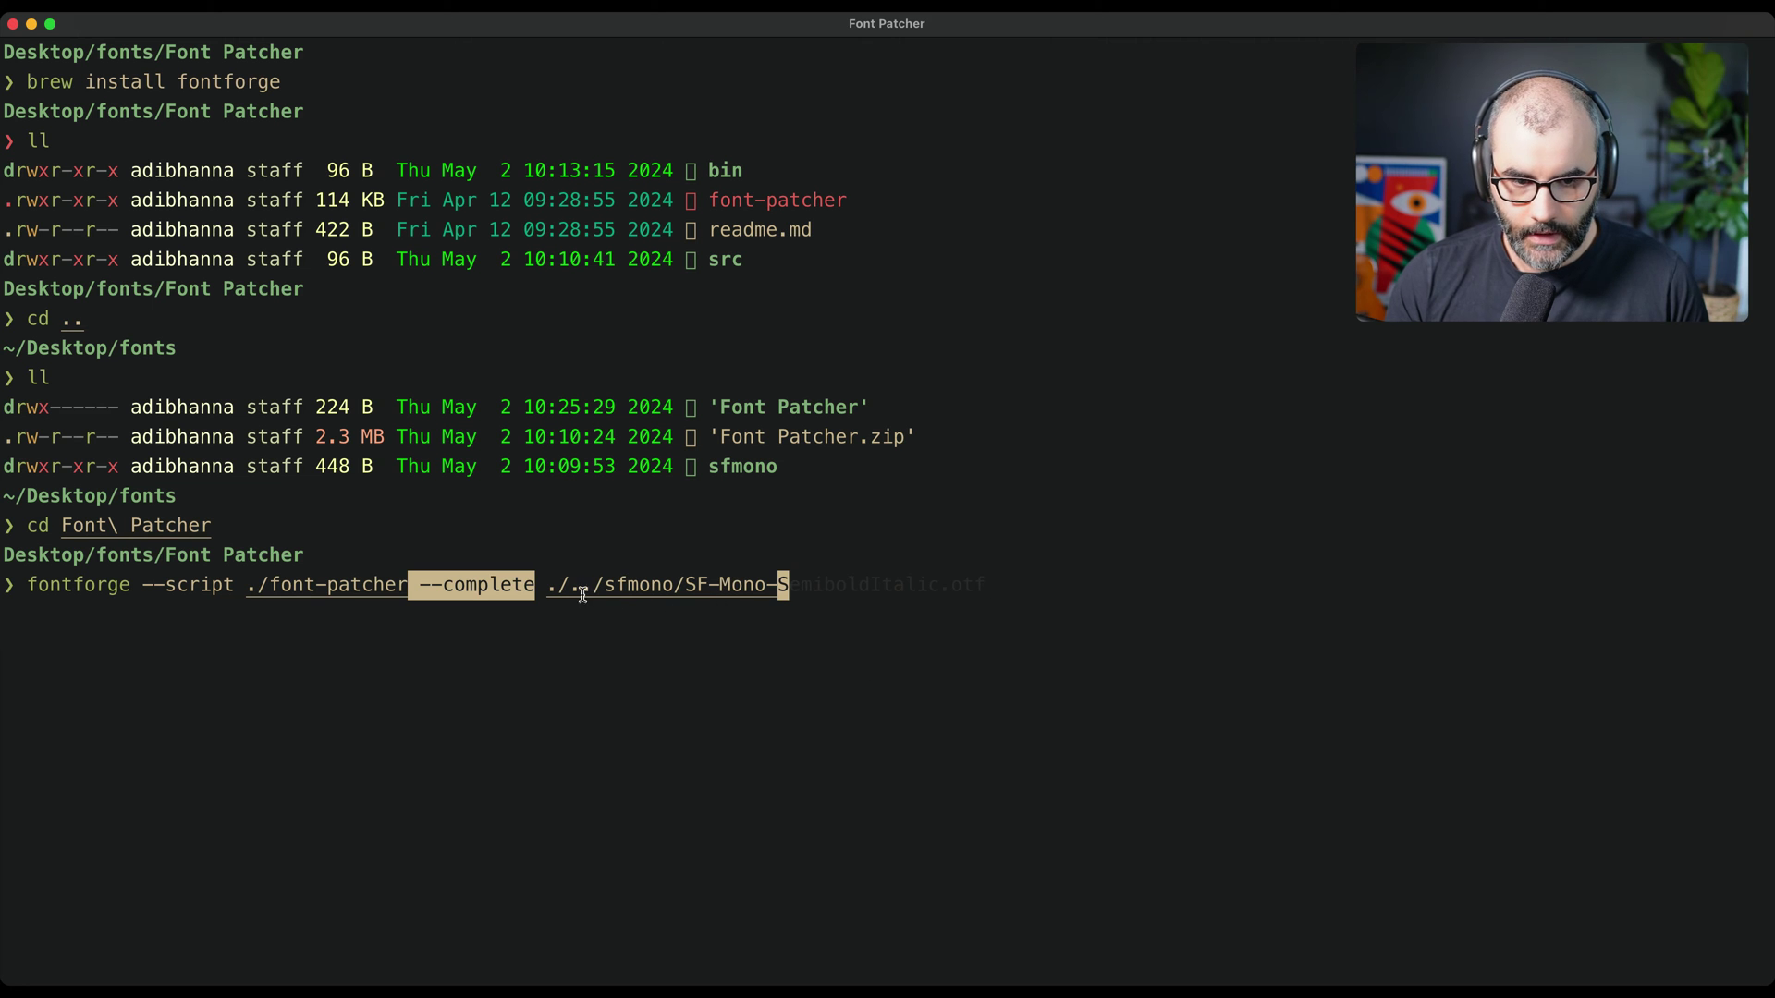
pyautogui.moveTo(550, 585); pyautogui.dragTo(787, 585)
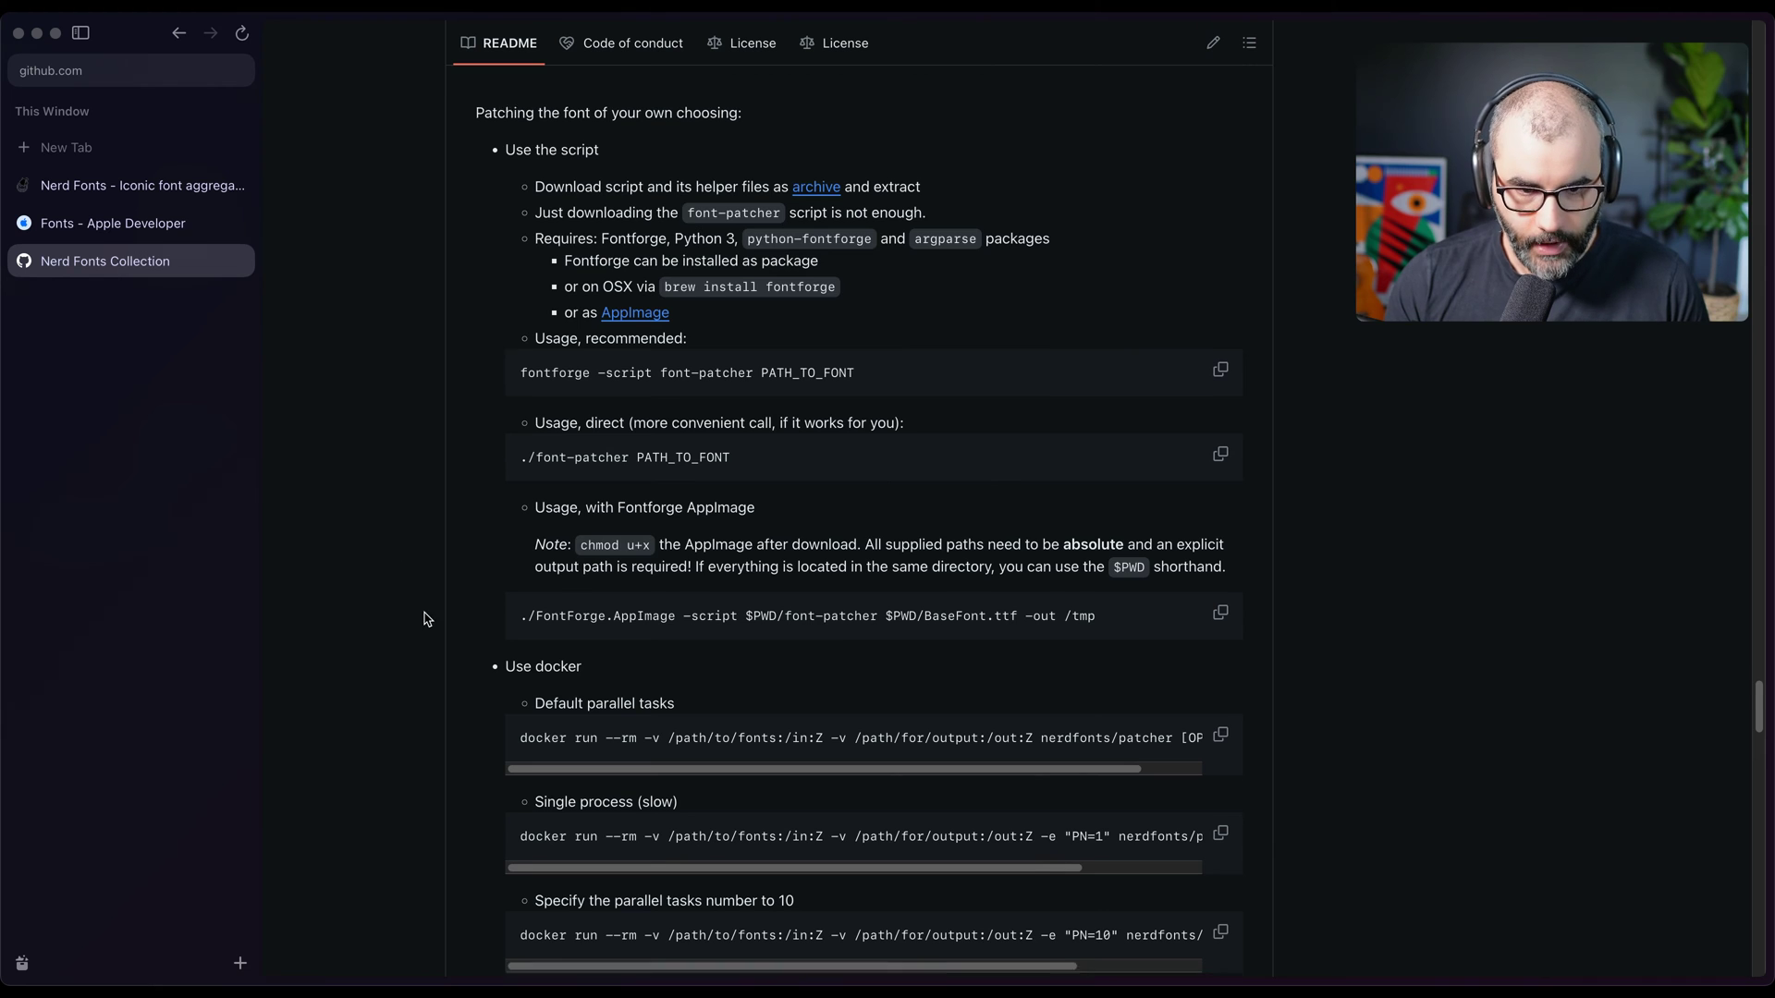
pyautogui.scroll(5, 425, 614)
pyautogui.scroll(-6, 576, 621)
pyautogui.scroll(-10, 576, 621)
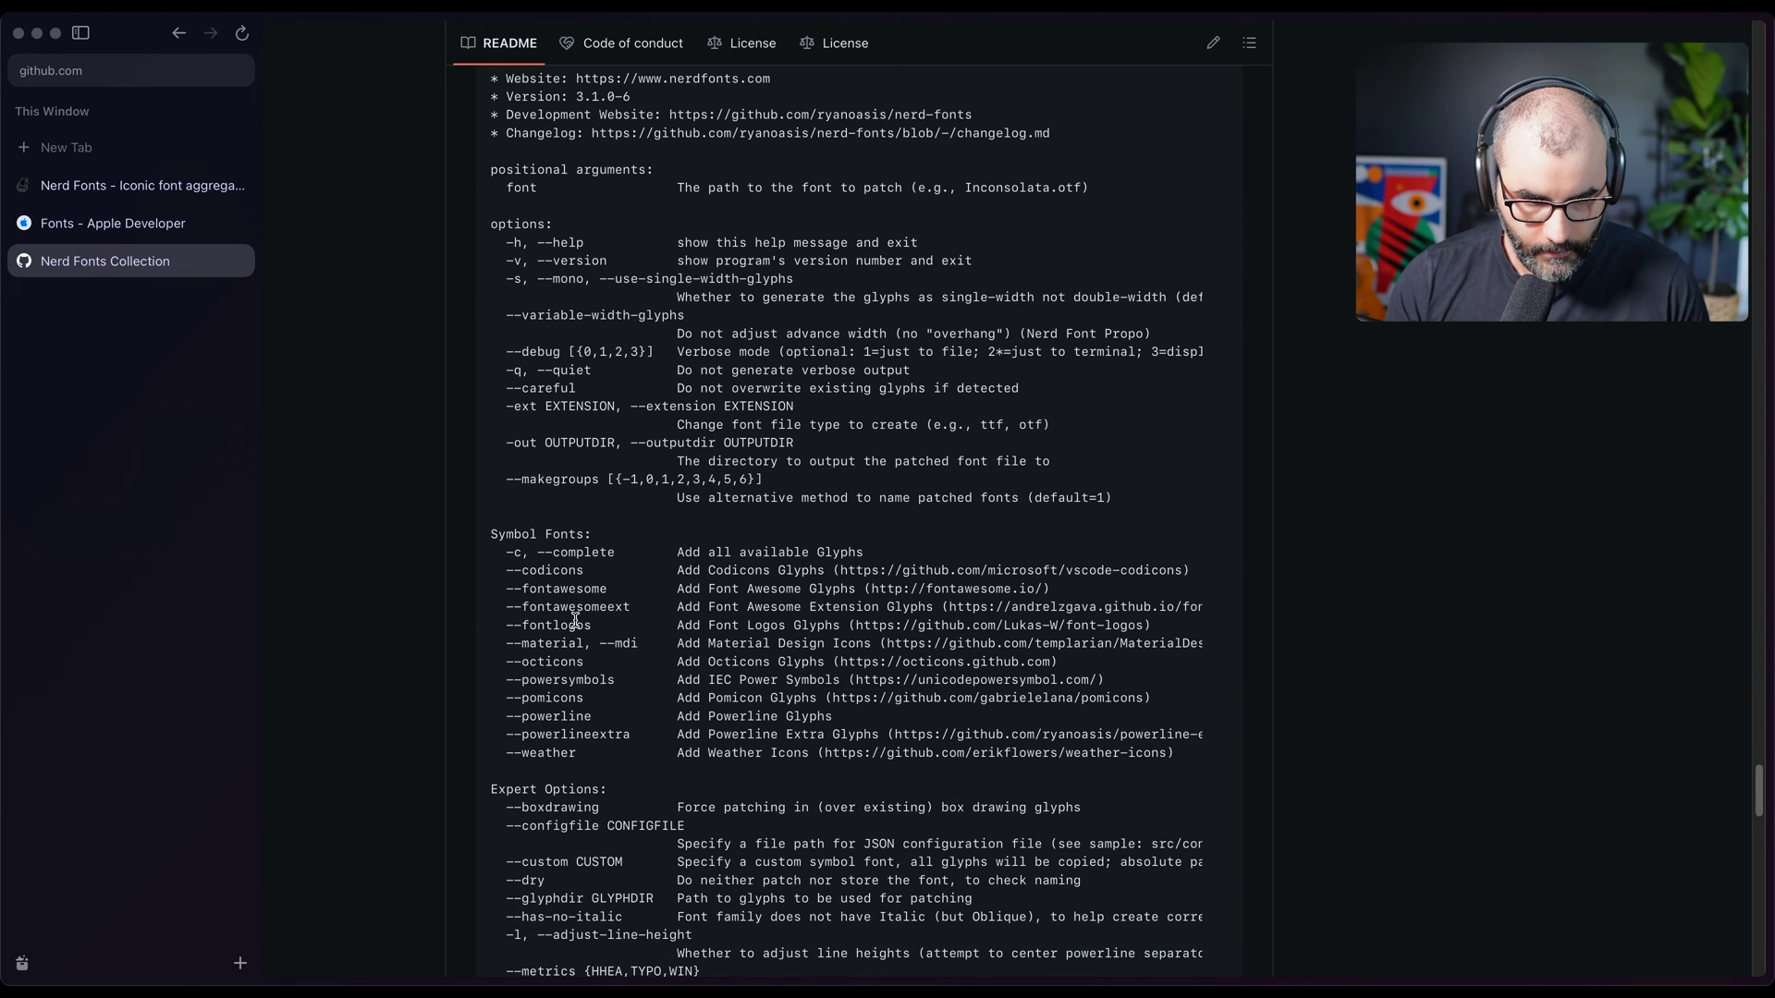
# Highlight the README's symbol font options, including the -c, --complete and Font Awesome lines
pyautogui.moveTo(567, 552); pyautogui.dragTo(617, 774)
pyautogui.tripleClick(743, 555)
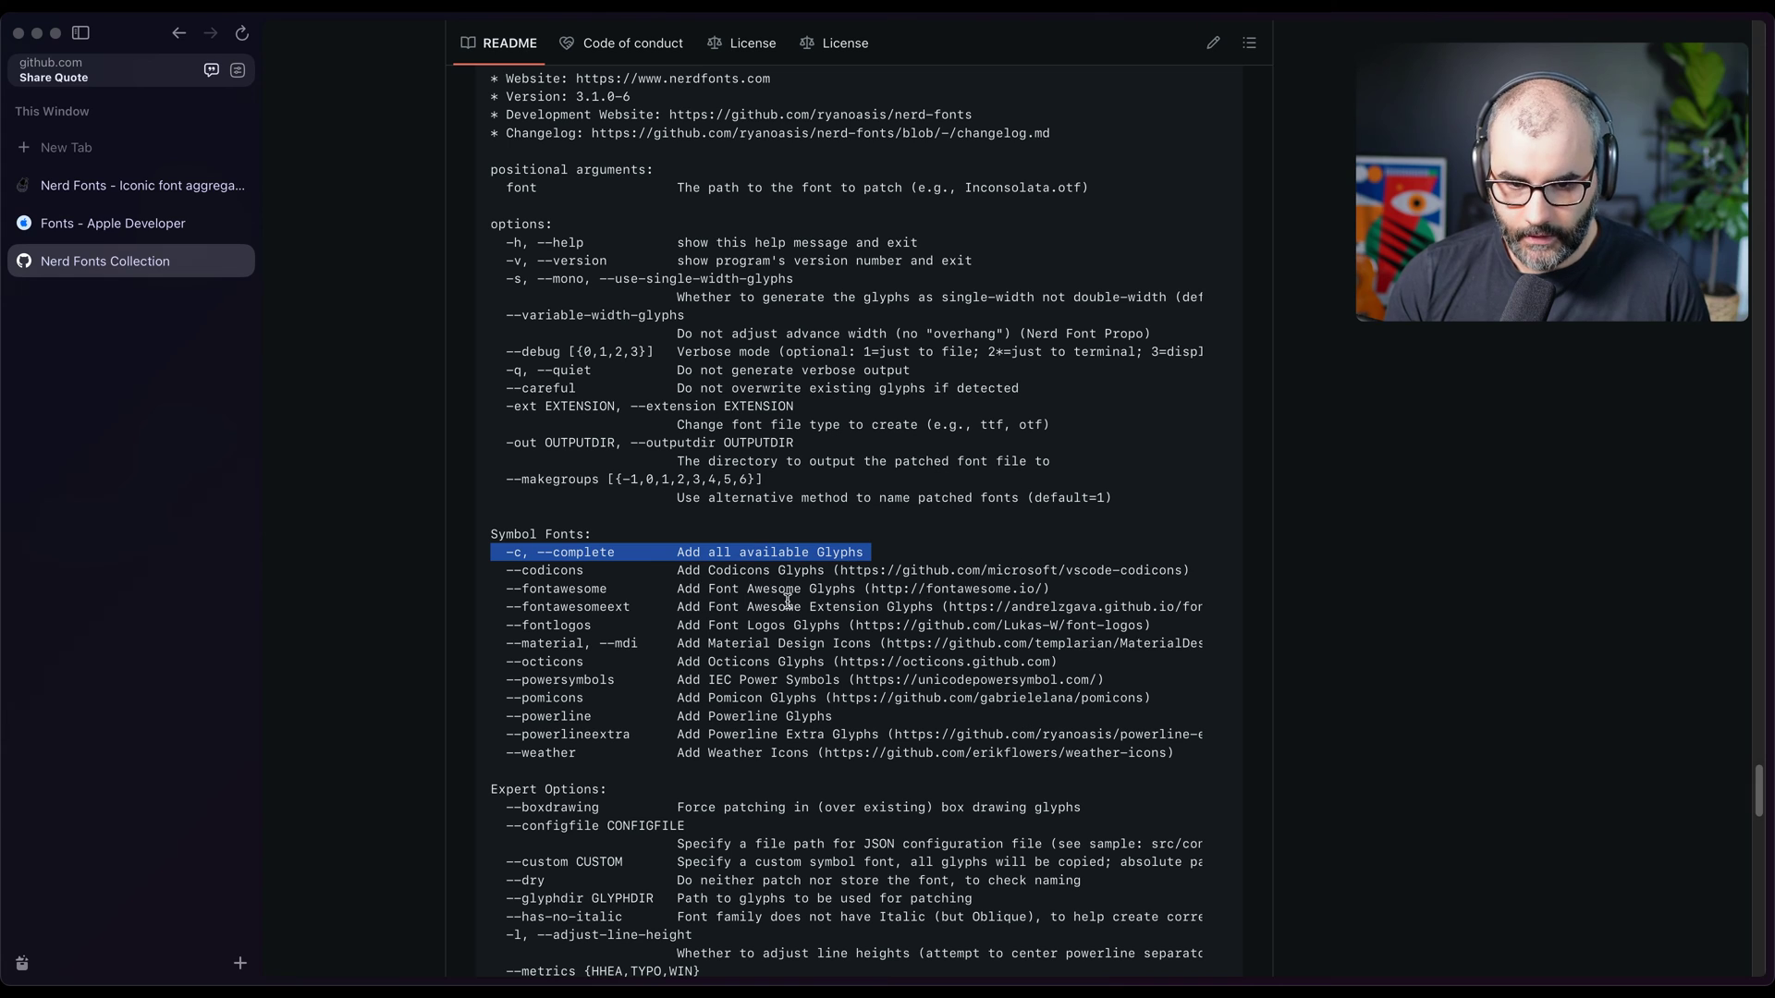
pyautogui.moveTo(794, 590); pyautogui.dragTo(877, 612)
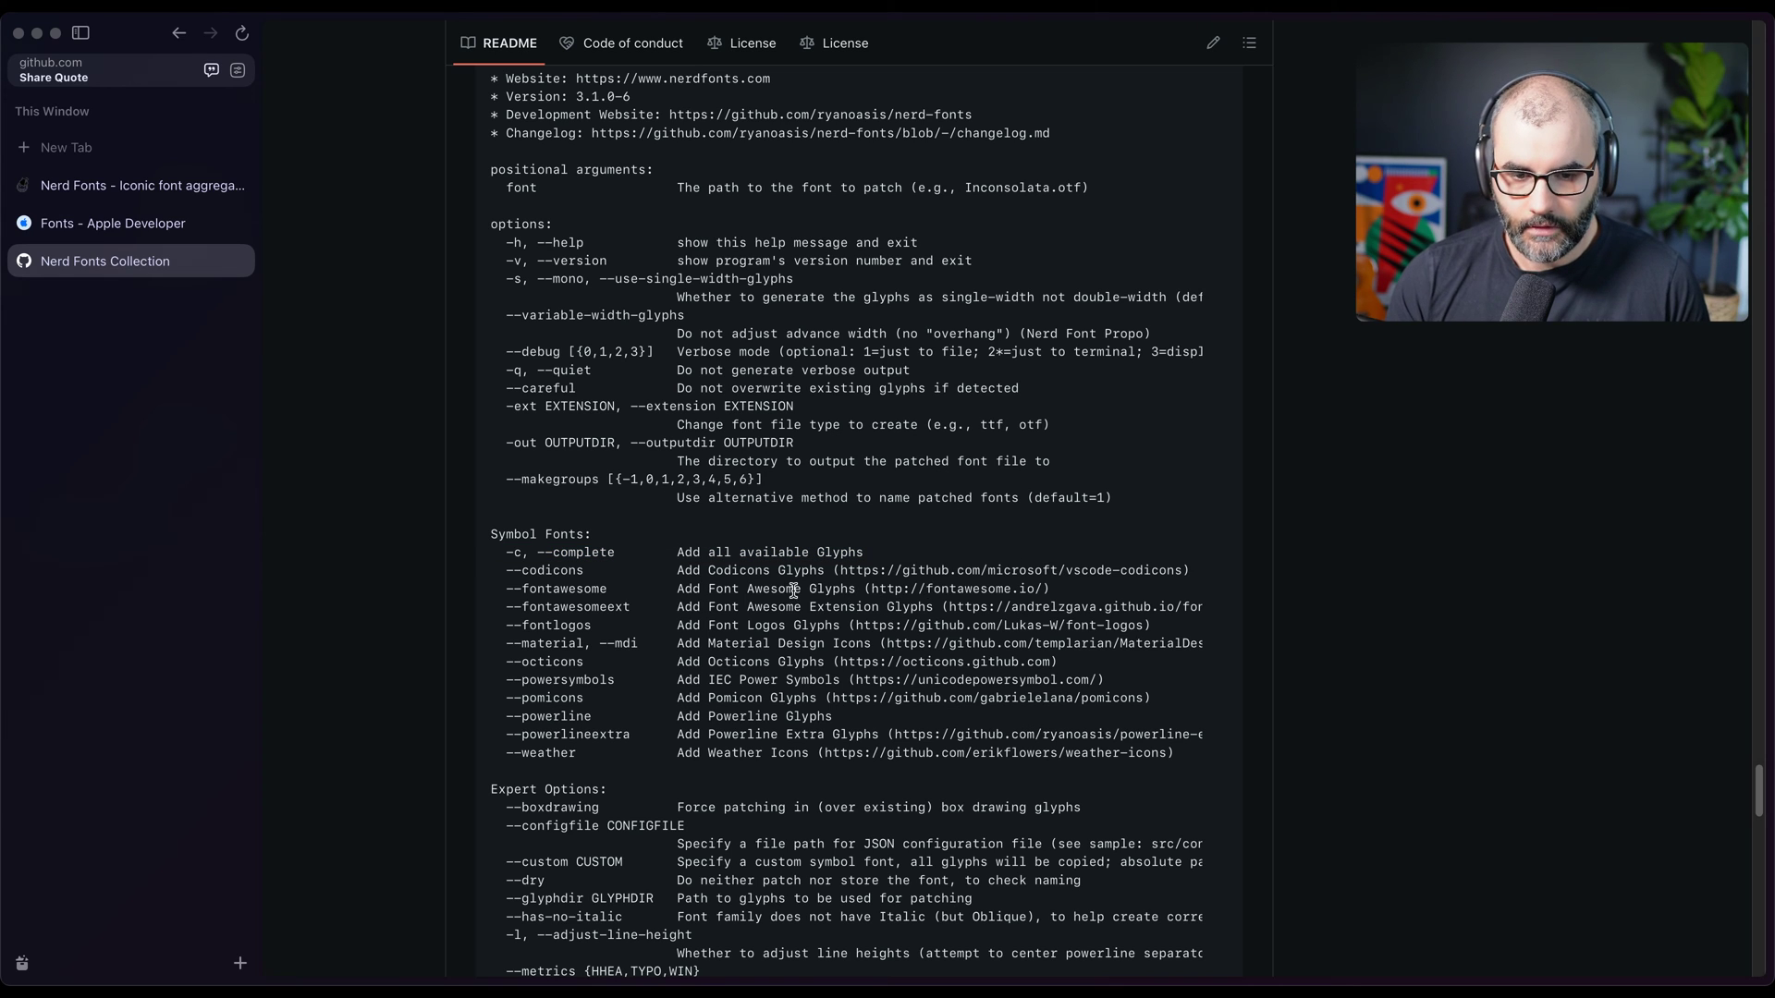
pyautogui.click(750, 672)
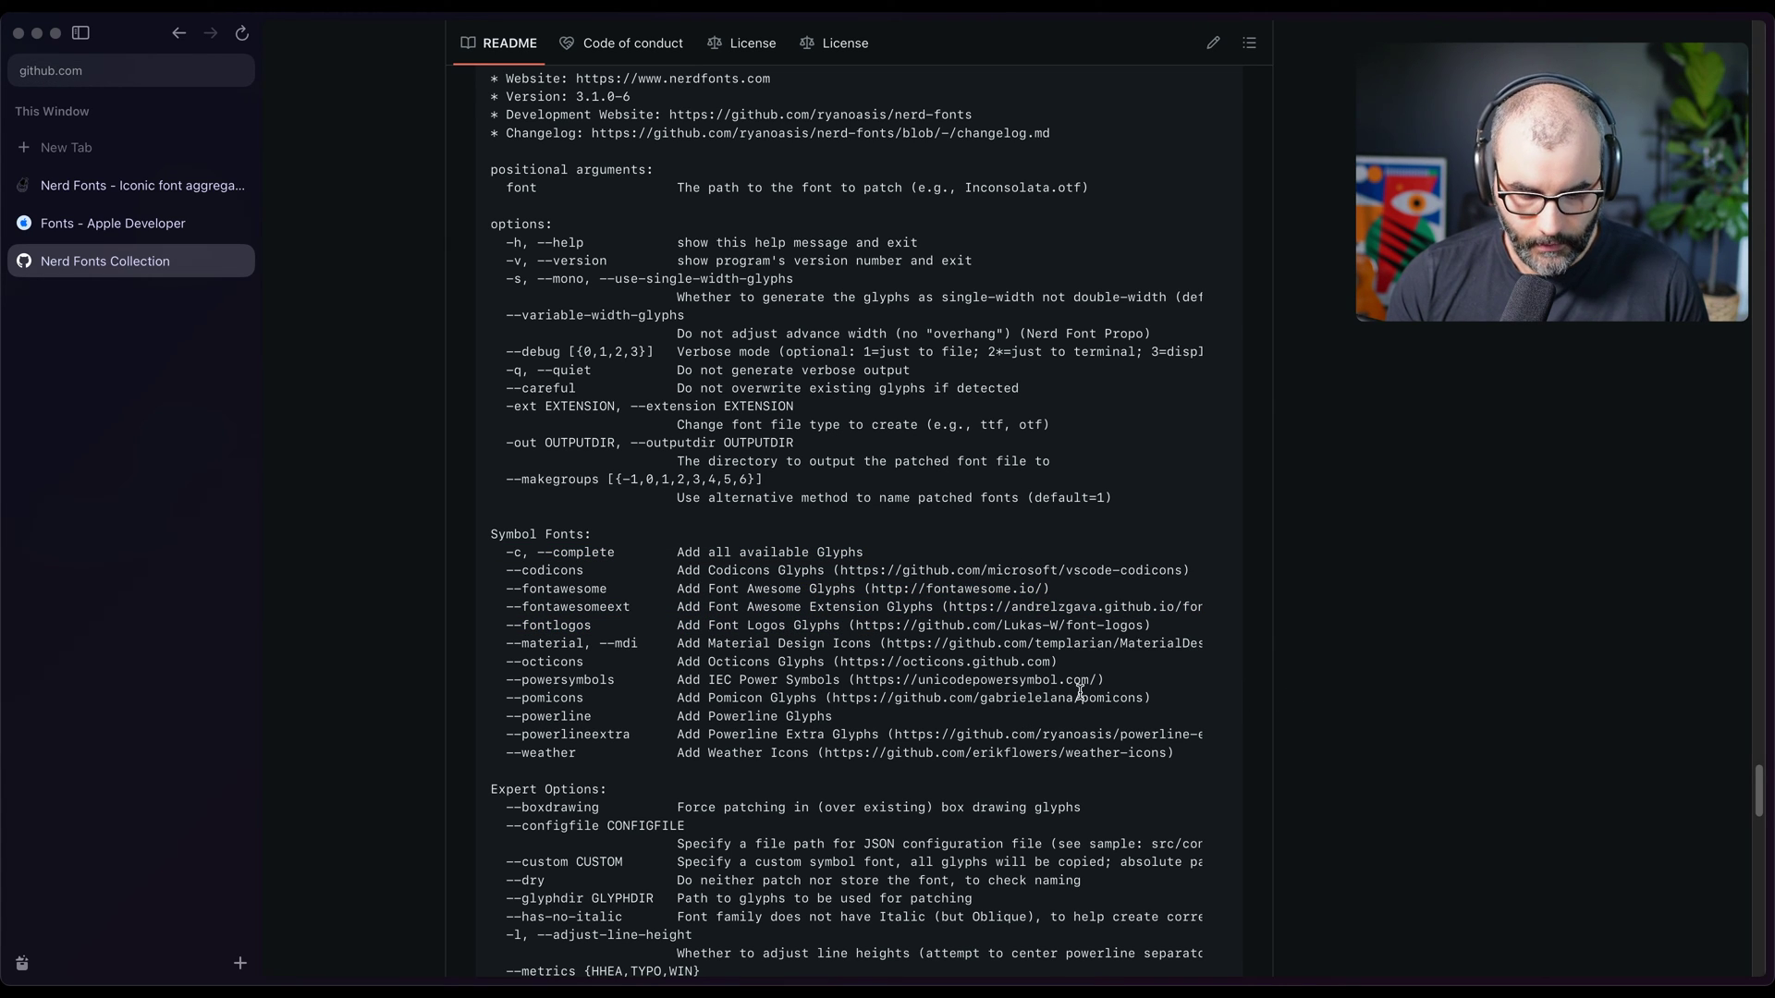
pyautogui.press('super+Tab')
pyautogui.write('S')
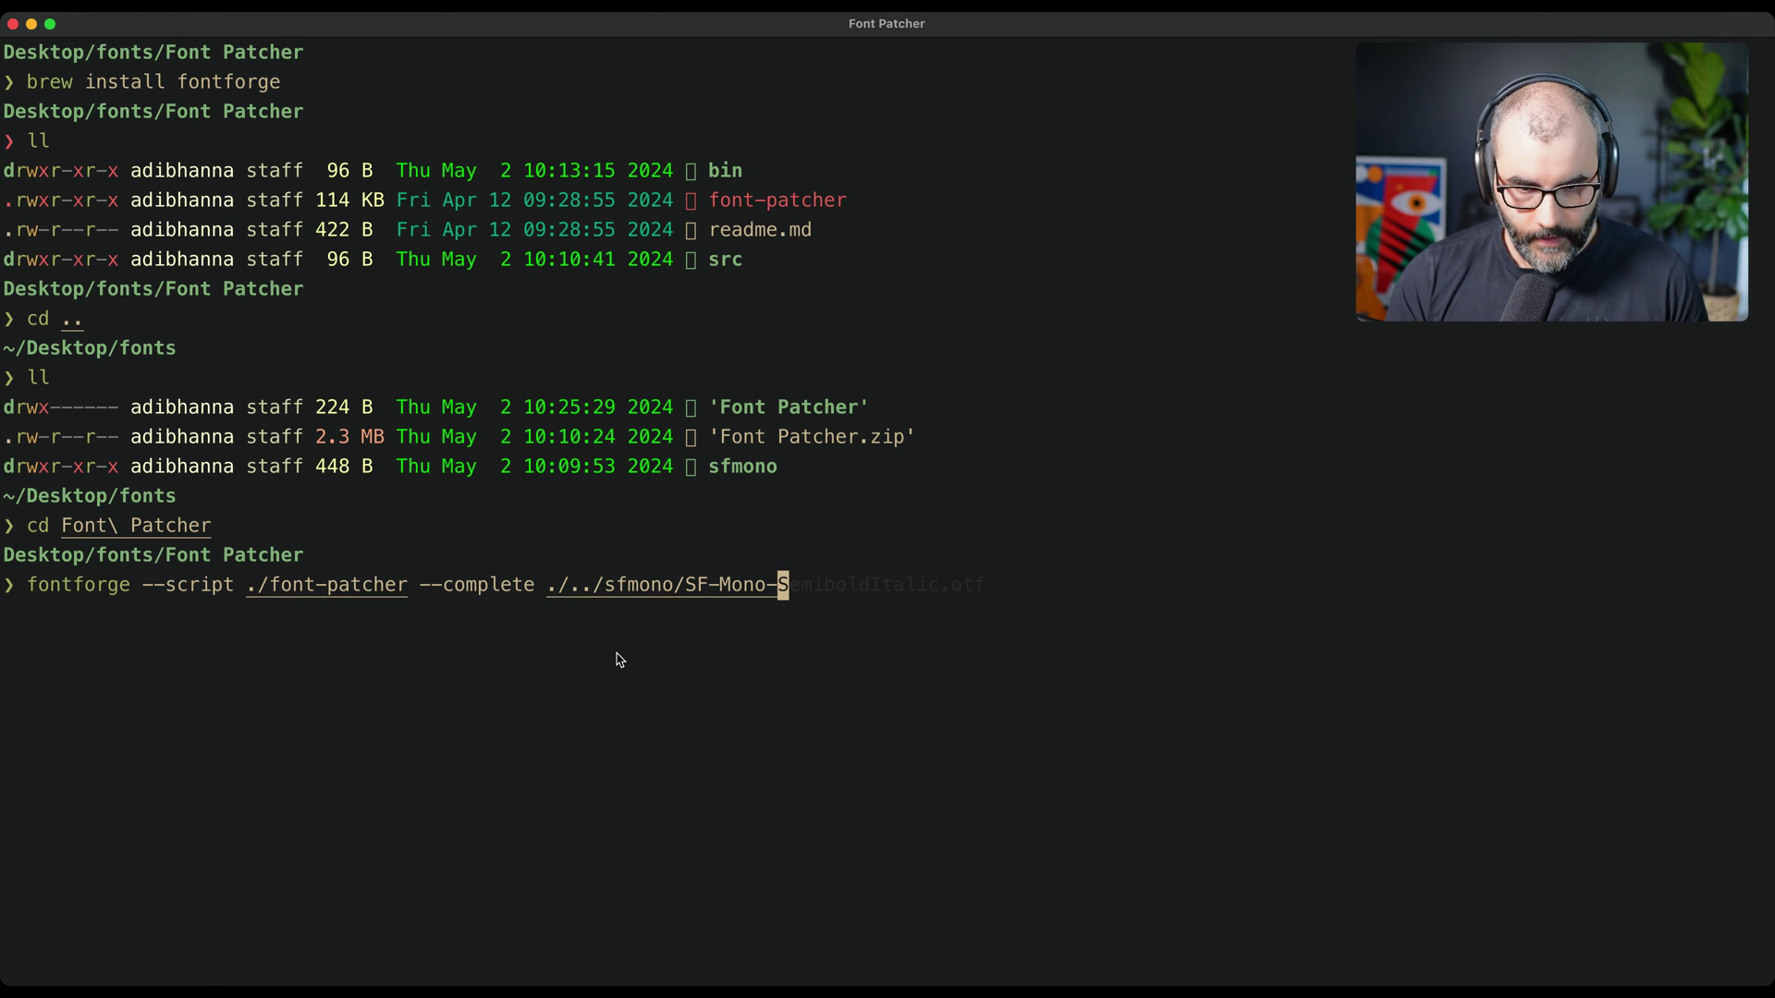
# Patch SF-Mono-Regular.otf with fontforge and confirm SFMonoNerdFont-Regular.otf was created
pyautogui.press('BackSpace')
pyautogui.press('Tab')
pyautogui.press('Tab')
pyautogui.press('Tab')
pyautogui.press('Tab')
pyautogui.press('Tab')
pyautogui.press('Tab')
pyautogui.press('Tab')
pyautogui.press('Tab')
pyautogui.press('Tab')
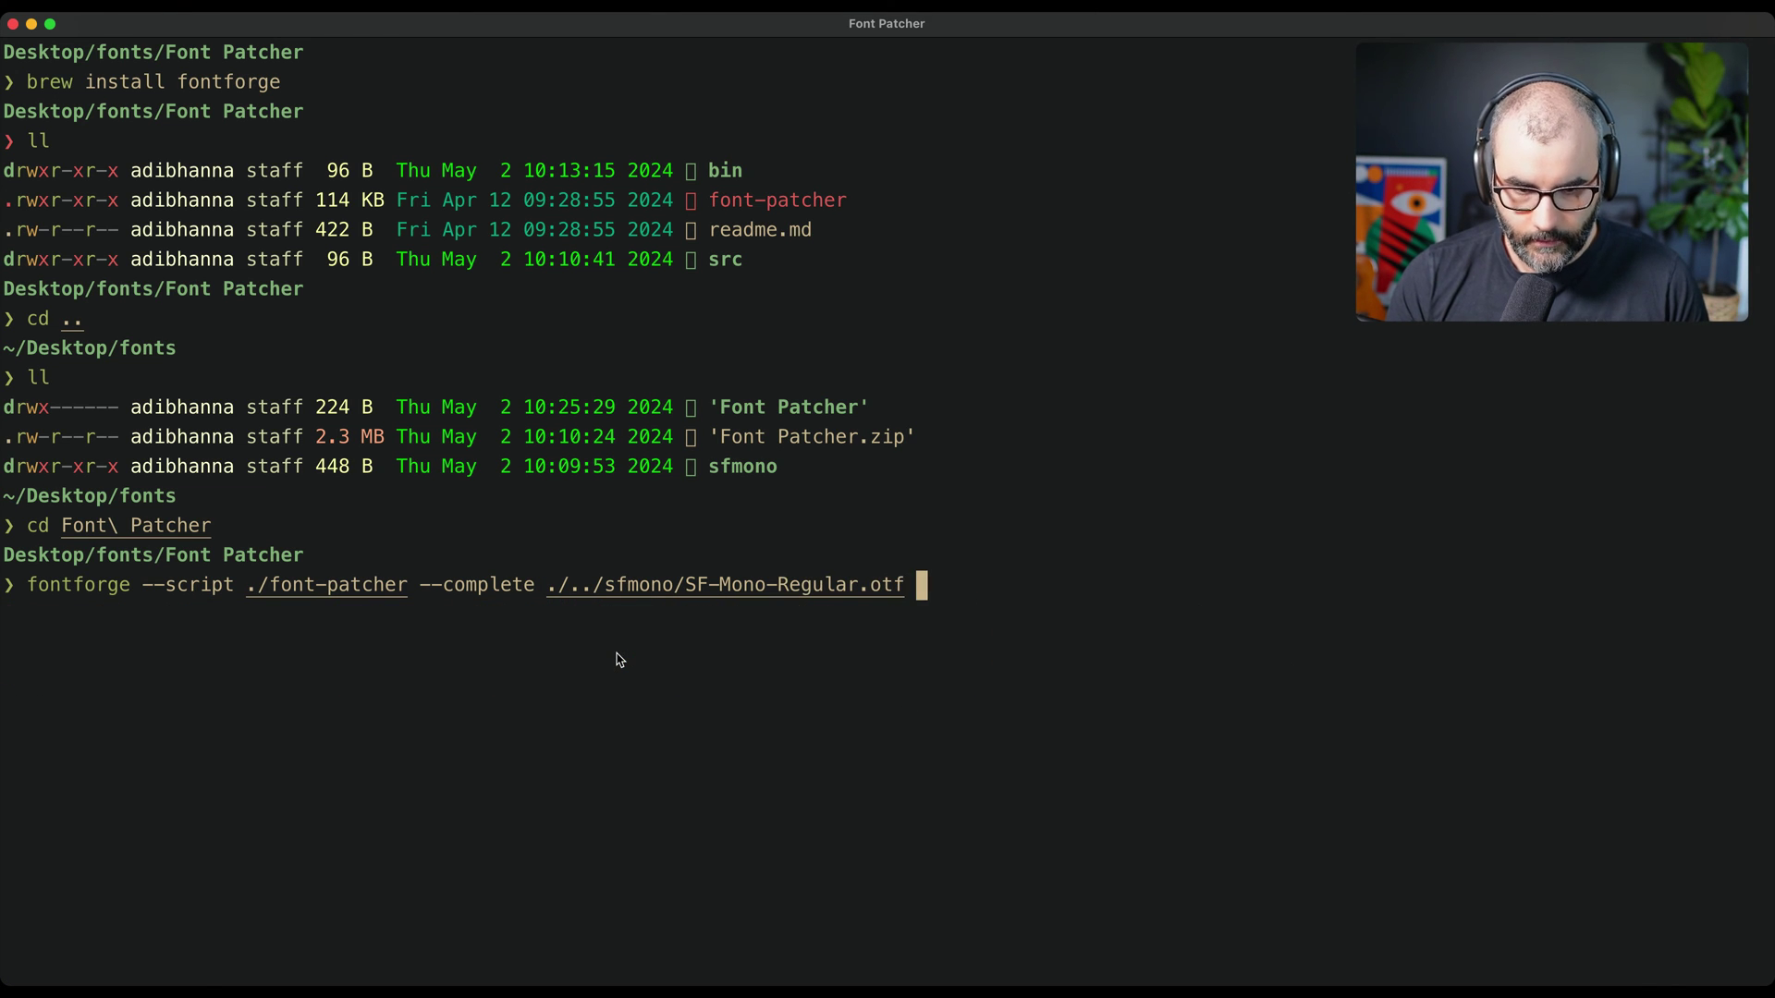
pyautogui.press('Return')
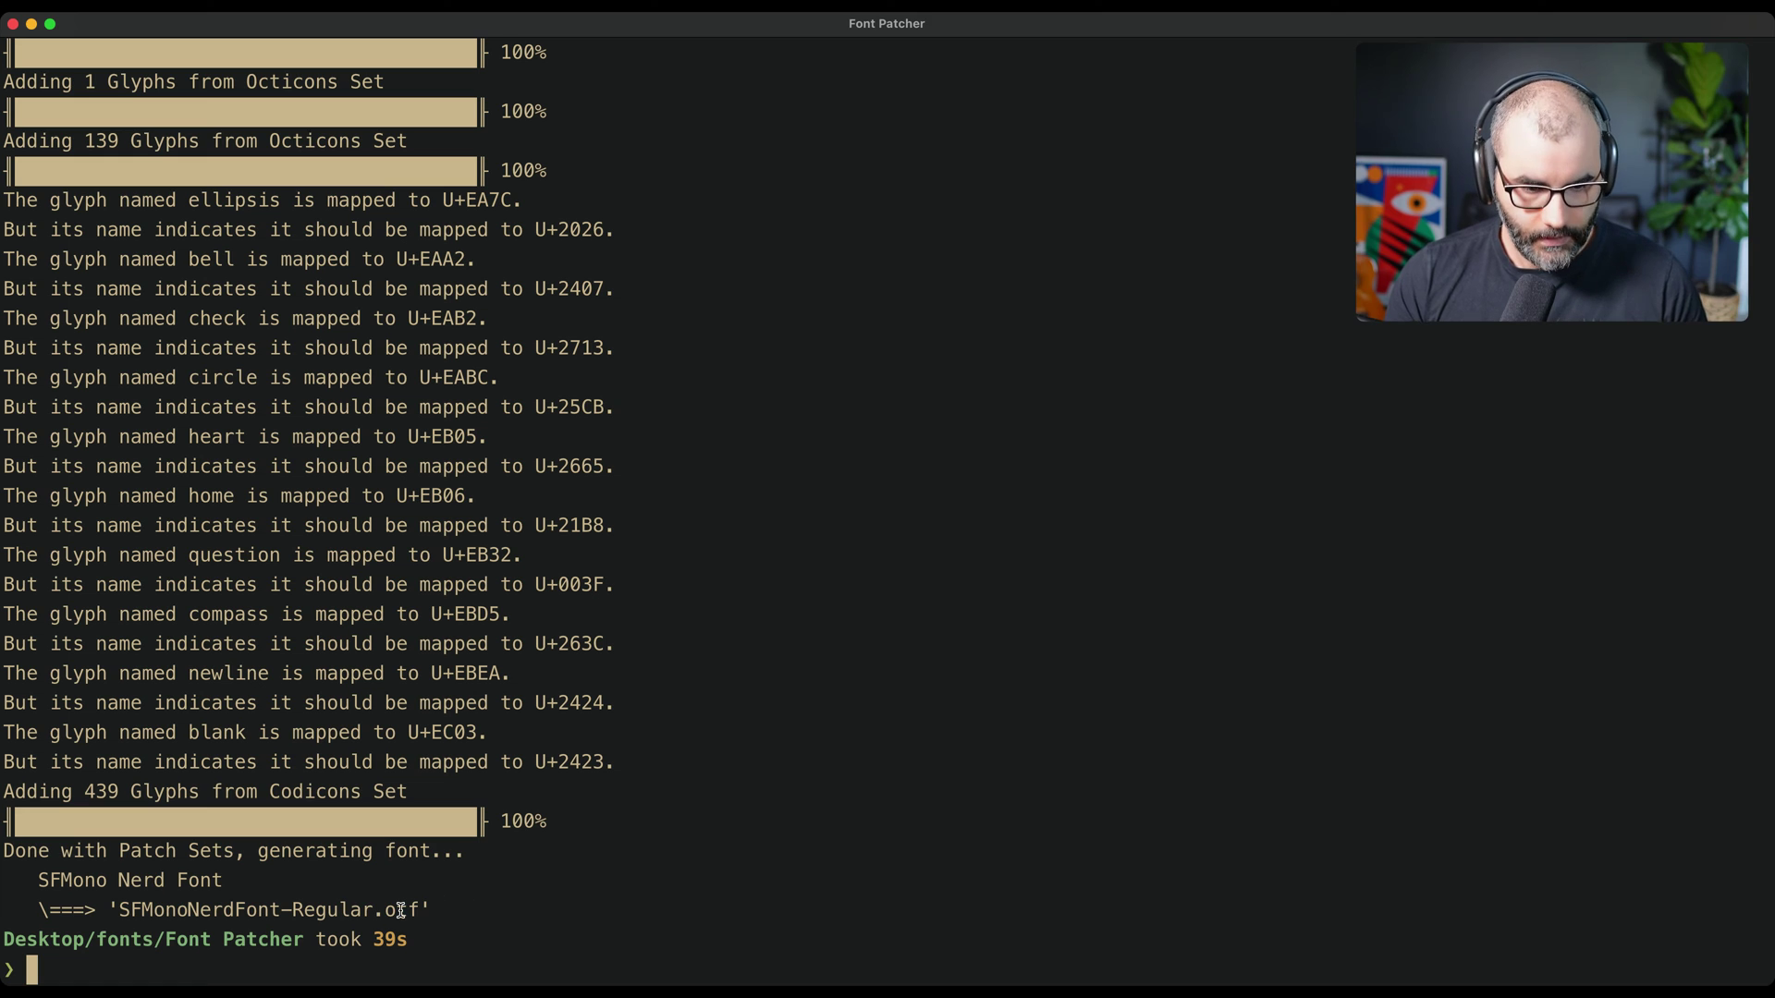
pyautogui.moveTo(431, 909); pyautogui.dragTo(56, 915)
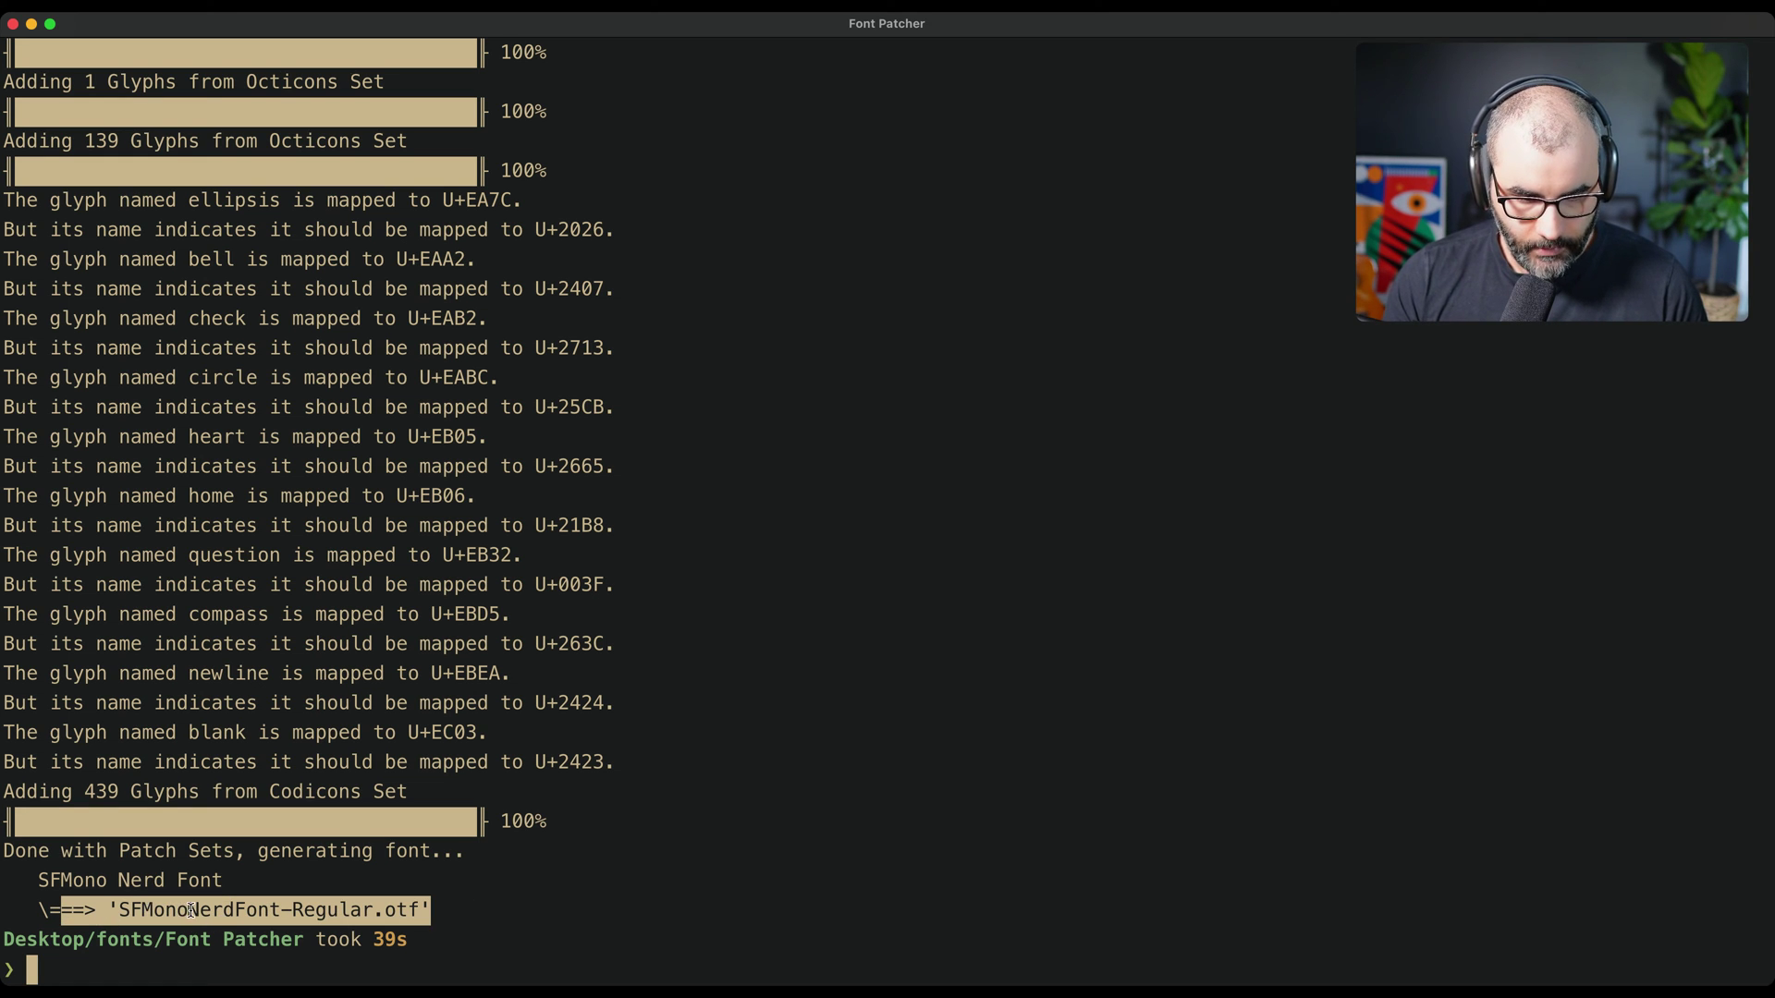
pyautogui.moveTo(189, 909); pyautogui.dragTo(267, 910)
pyautogui.click(670, 880)
pyautogui.write('ll')
pyautogui.press('Return')
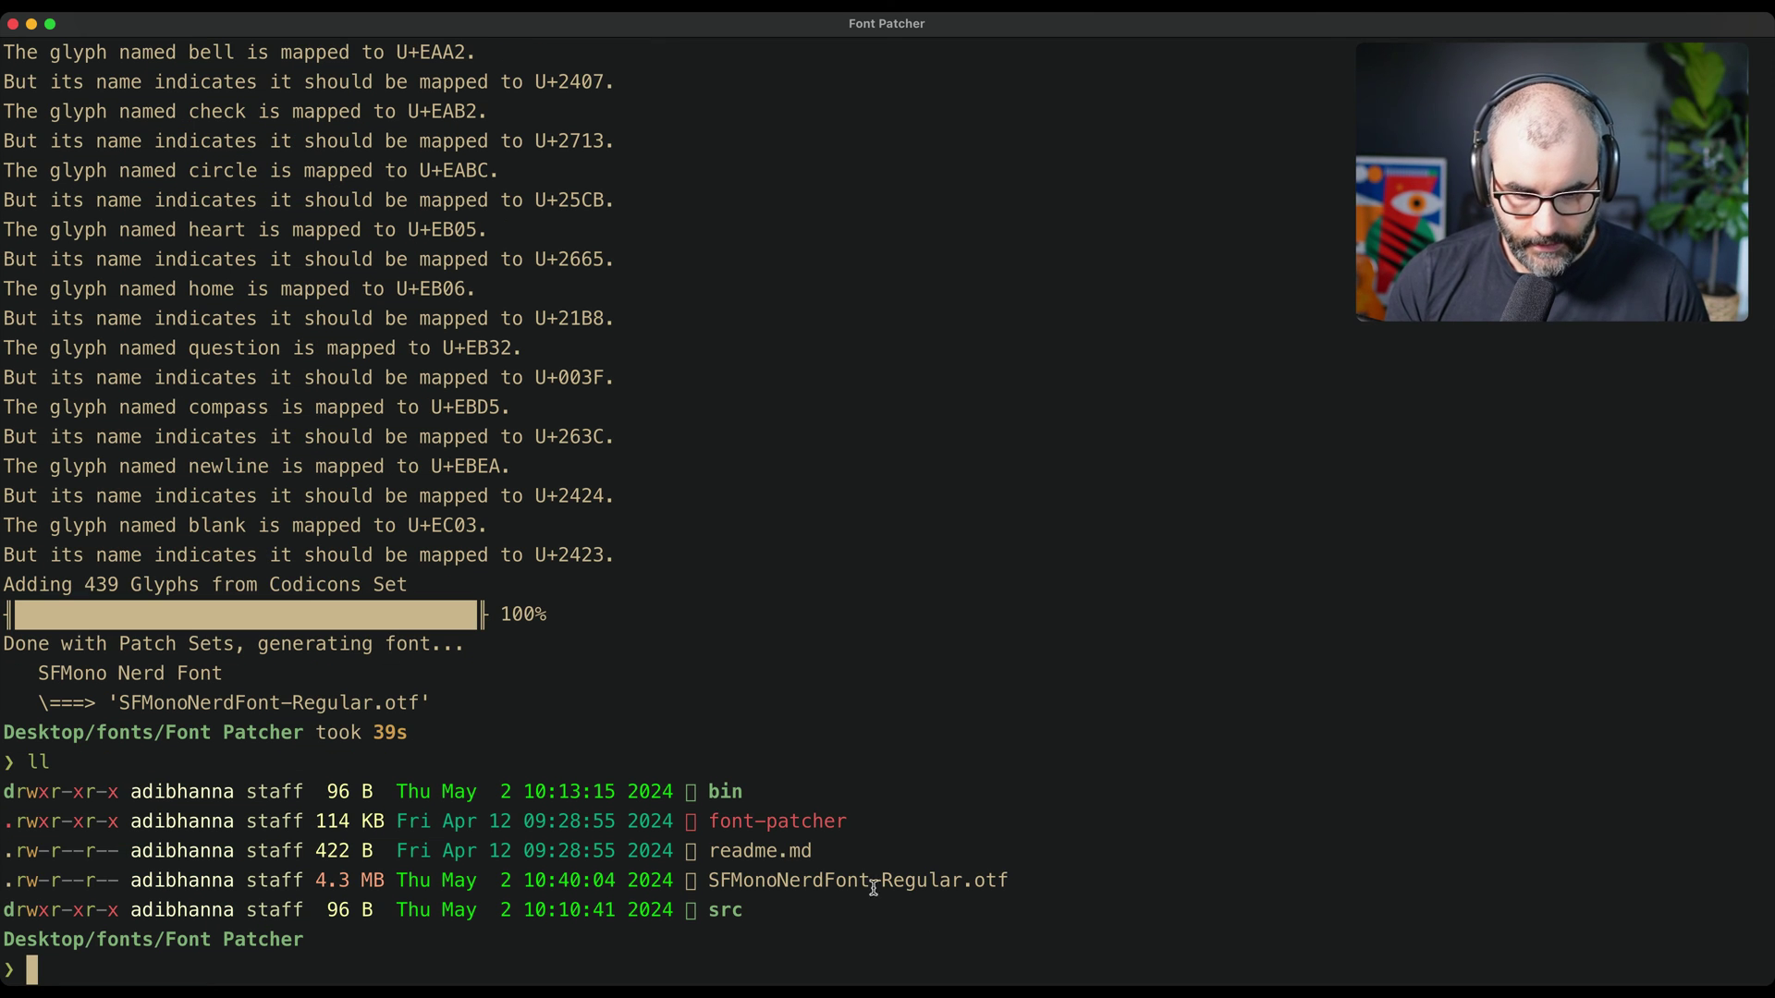
pyautogui.moveTo(1013, 881); pyautogui.dragTo(701, 884)
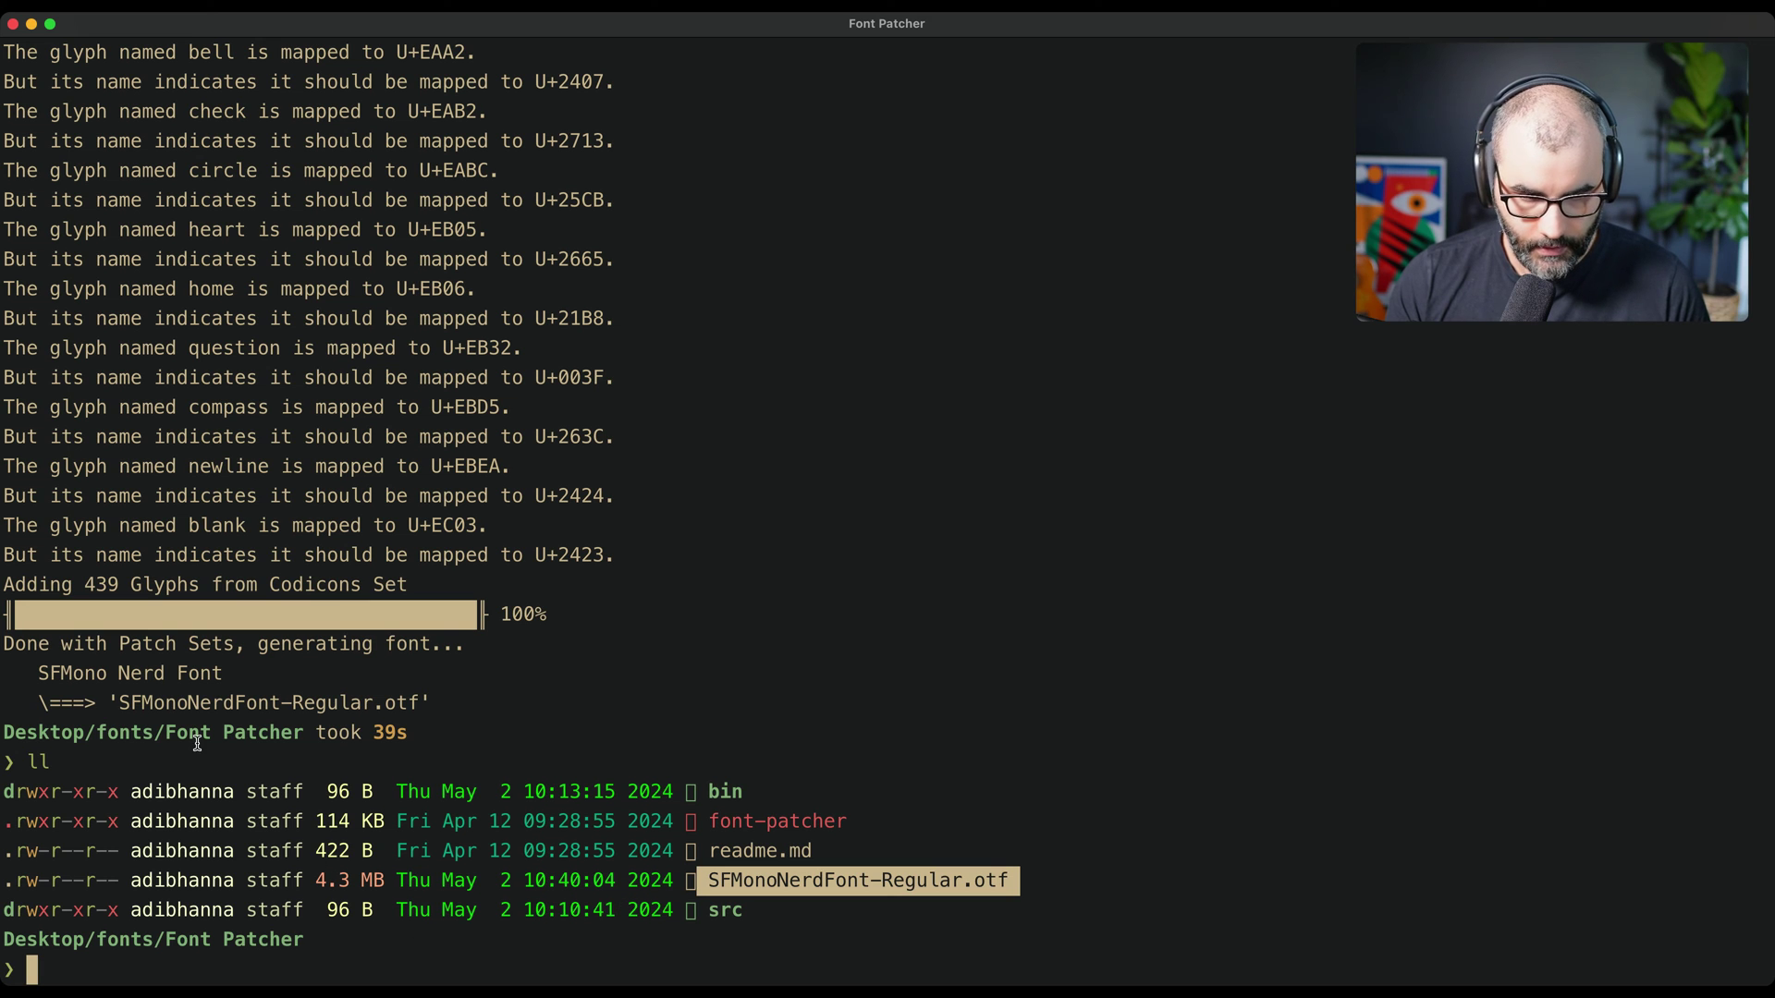
pyautogui.click(866, 891)
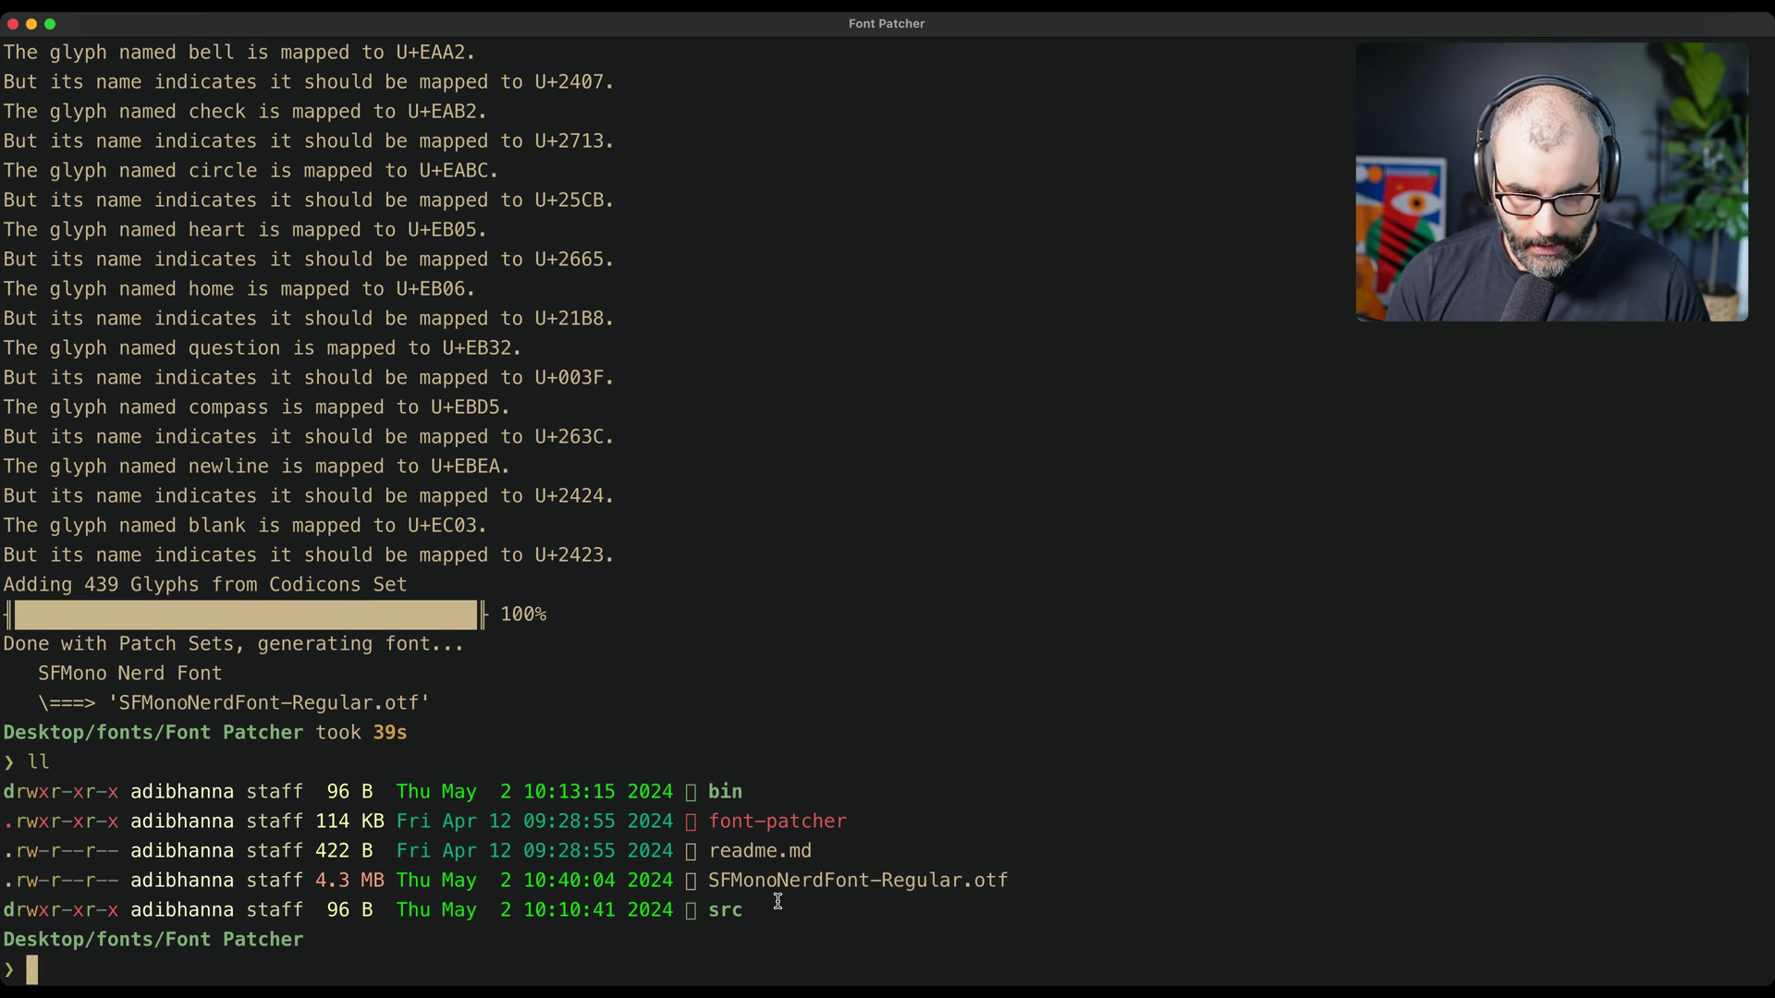
# Recall the patch command and list the other SF Mono font files
pyautogui.press('Up')
pyautogui.press('Up')
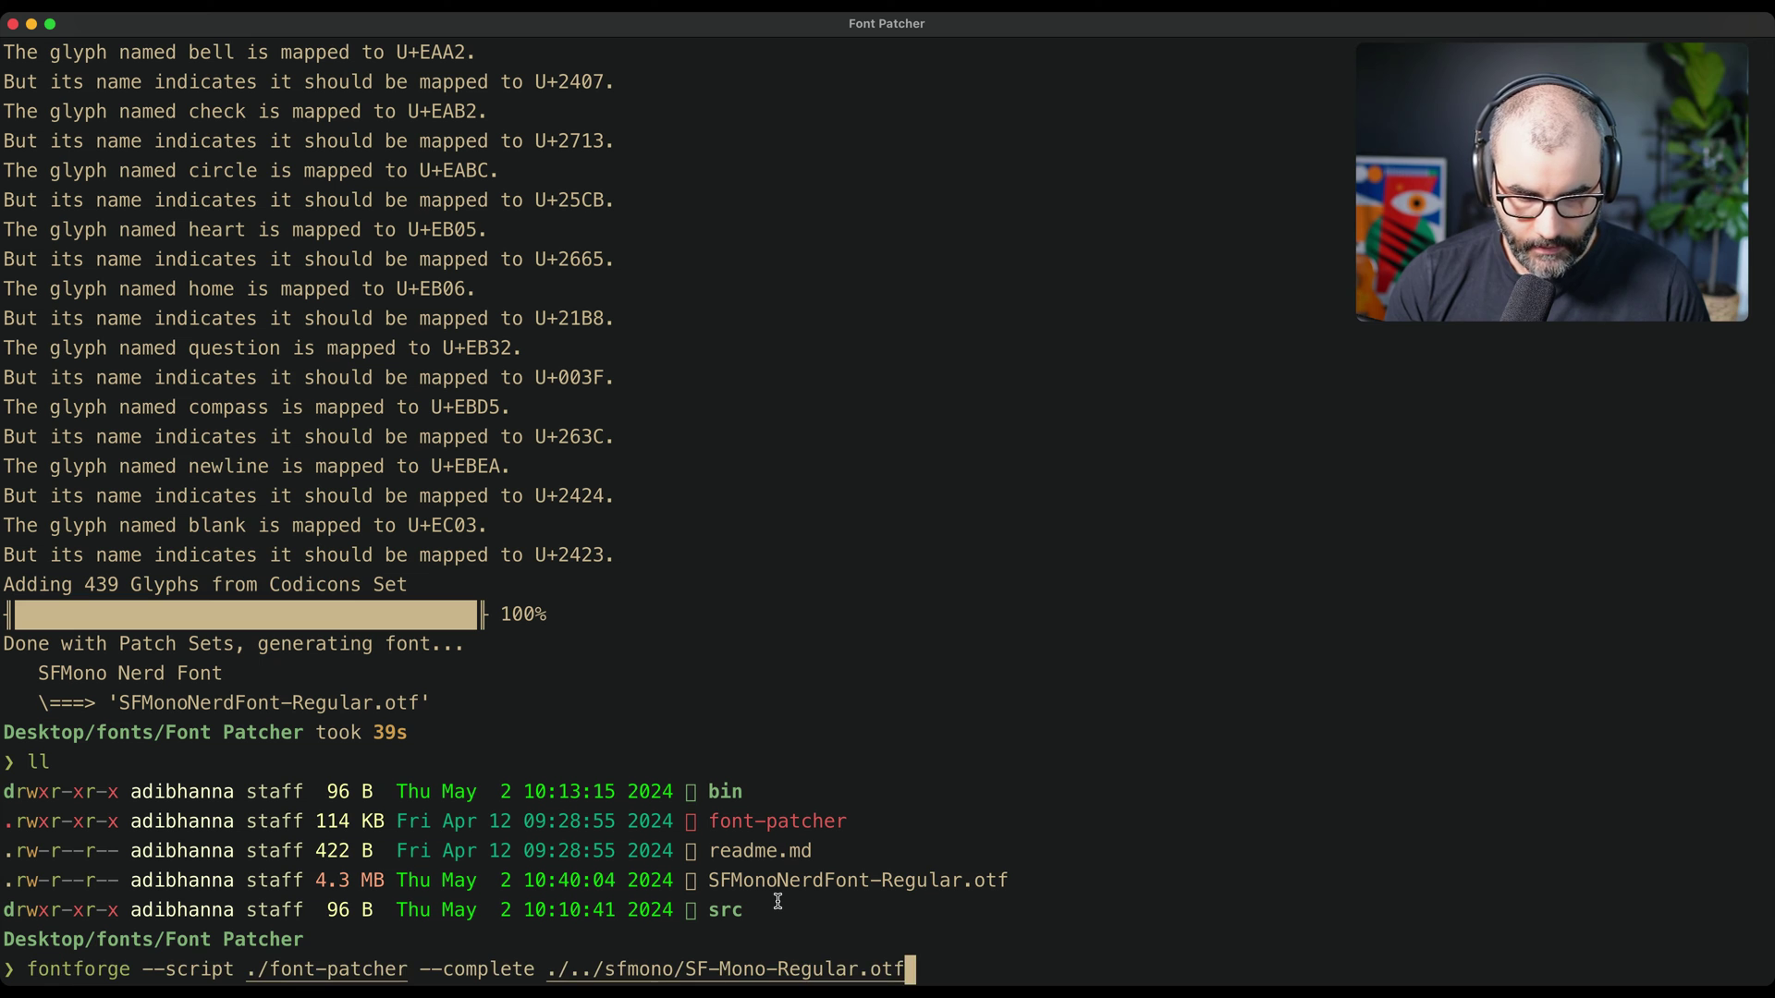
pyautogui.press('BackSpace')
pyautogui.press('BackSpace')
pyautogui.press('BackSpace')
pyautogui.press('BackSpace')
pyautogui.press('BackSpace')
pyautogui.press('BackSpace')
pyautogui.press('Tab')
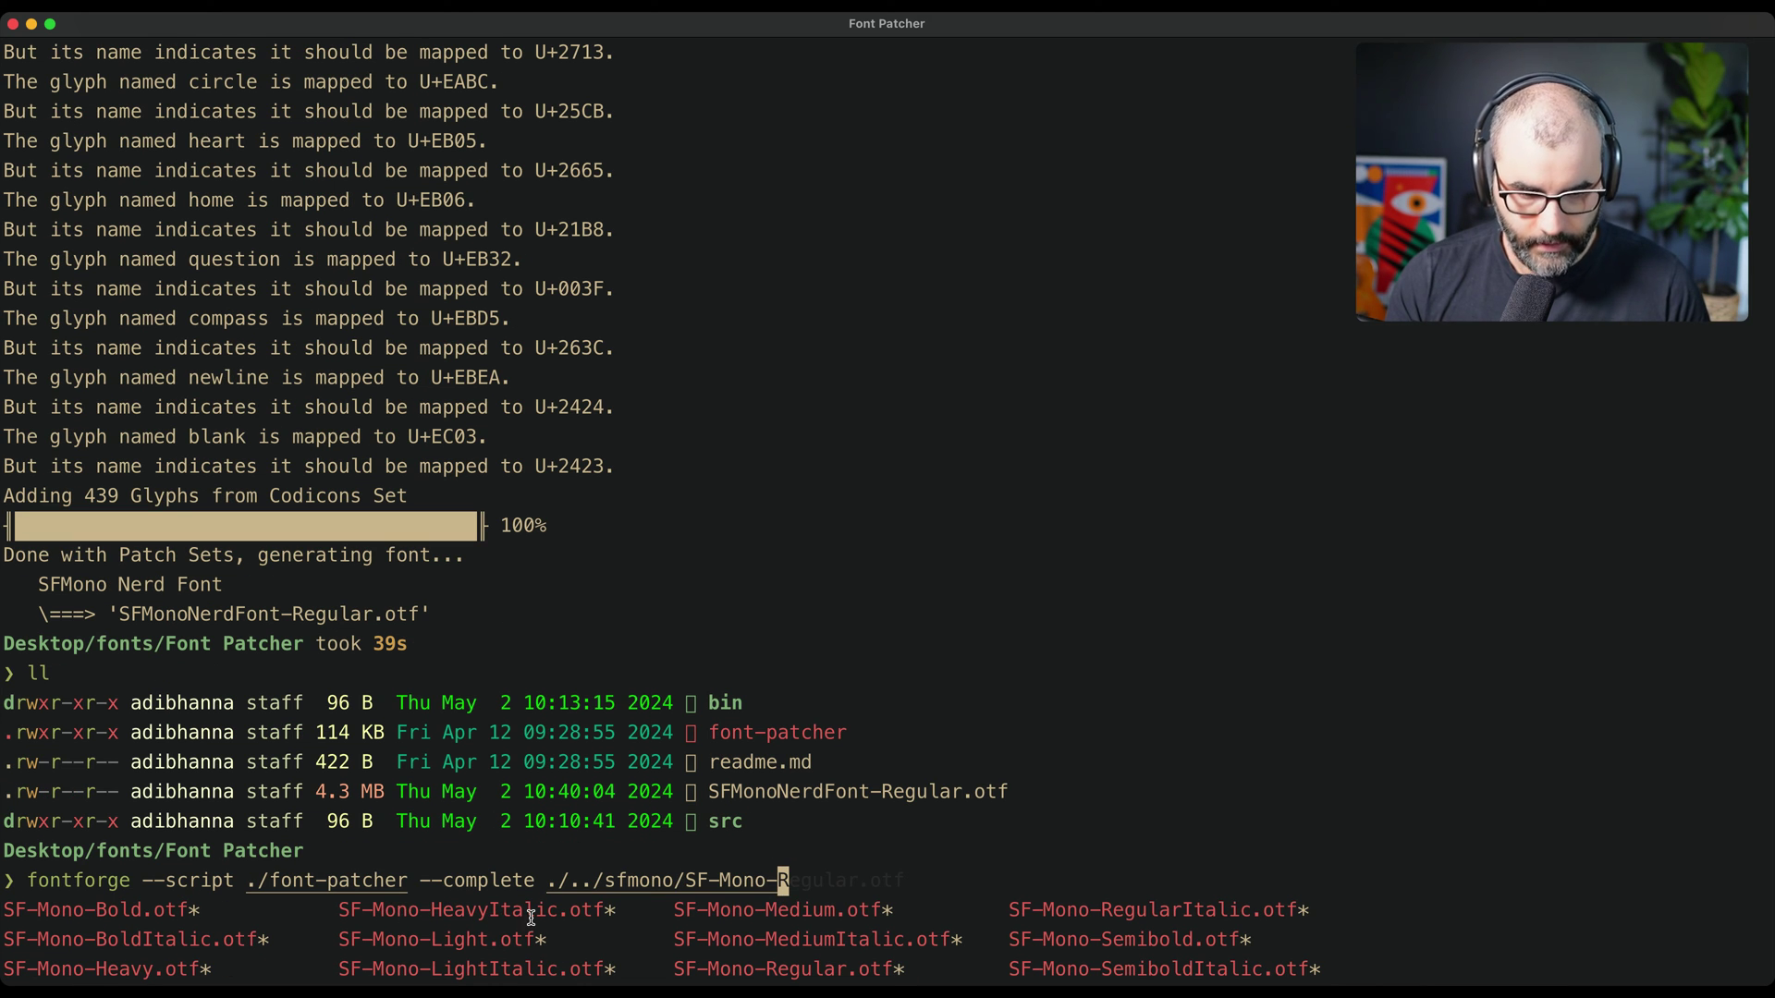
pyautogui.moveTo(108, 911); pyautogui.dragTo(243, 940)
pyautogui.click(1260, 820)
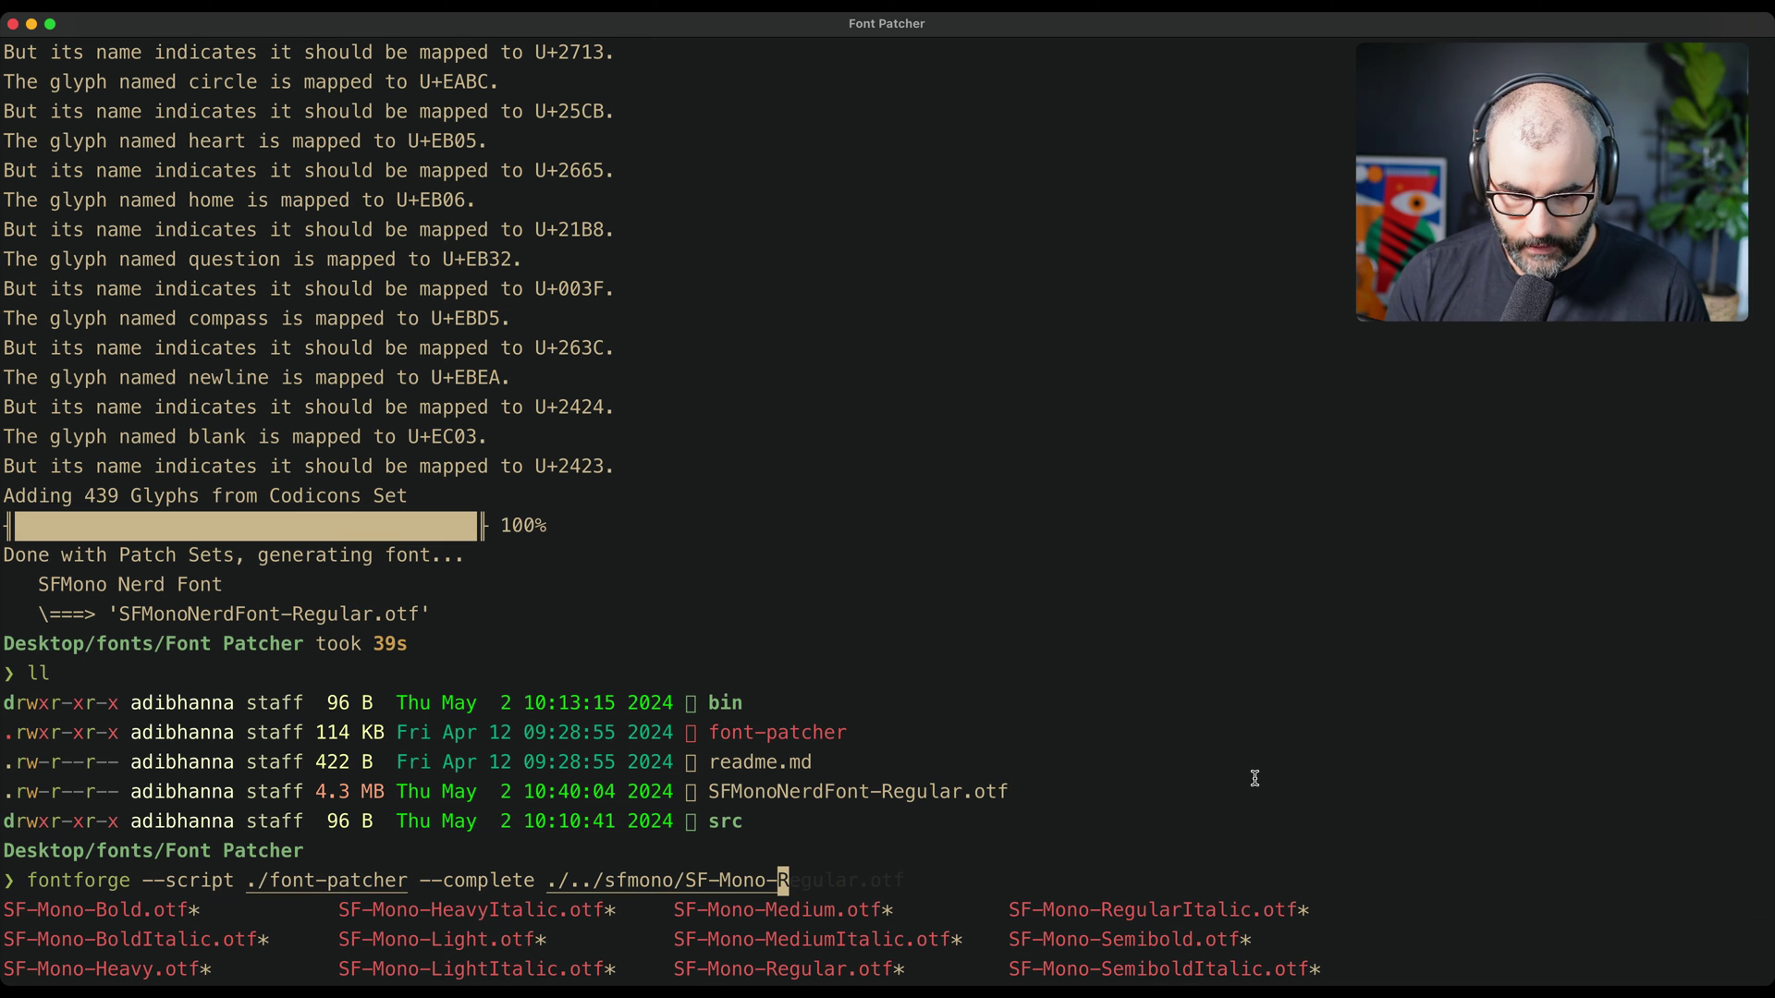
# Cancel the patch command and check the Finder Fonts window before returning to Terminal
pyautogui.hotkey('ctrl', 'c')
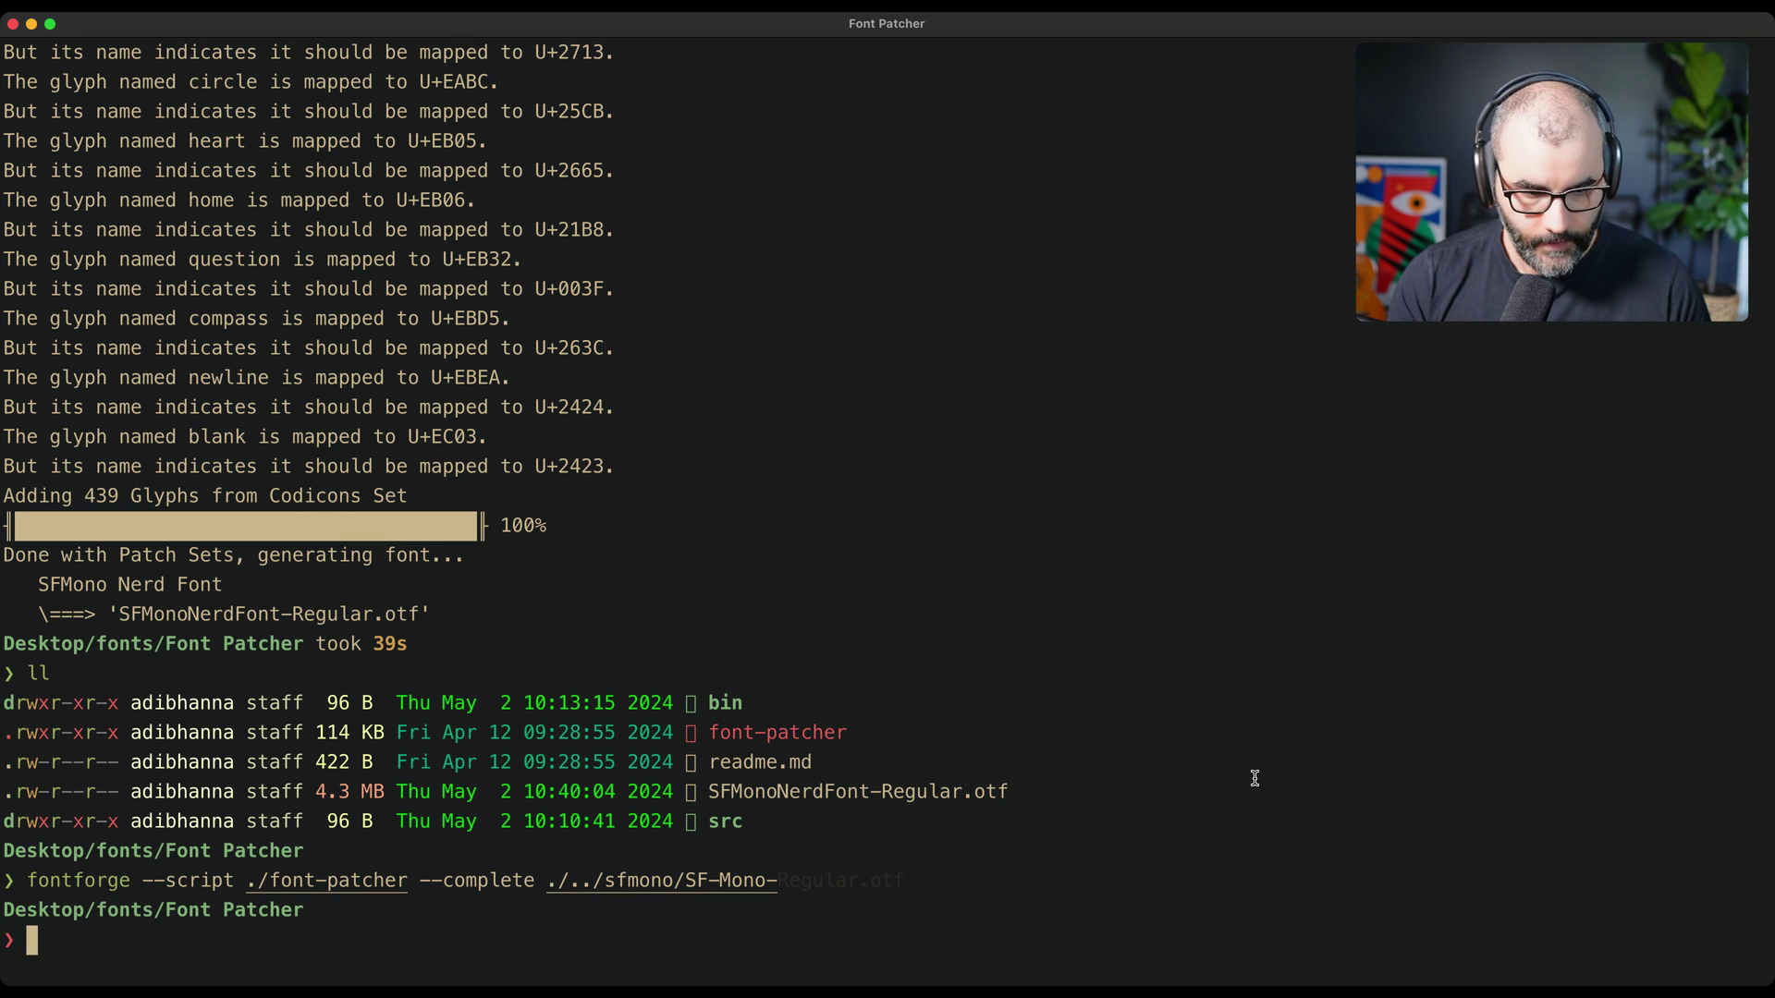
pyautogui.hotkey('ctrl', 'Up')
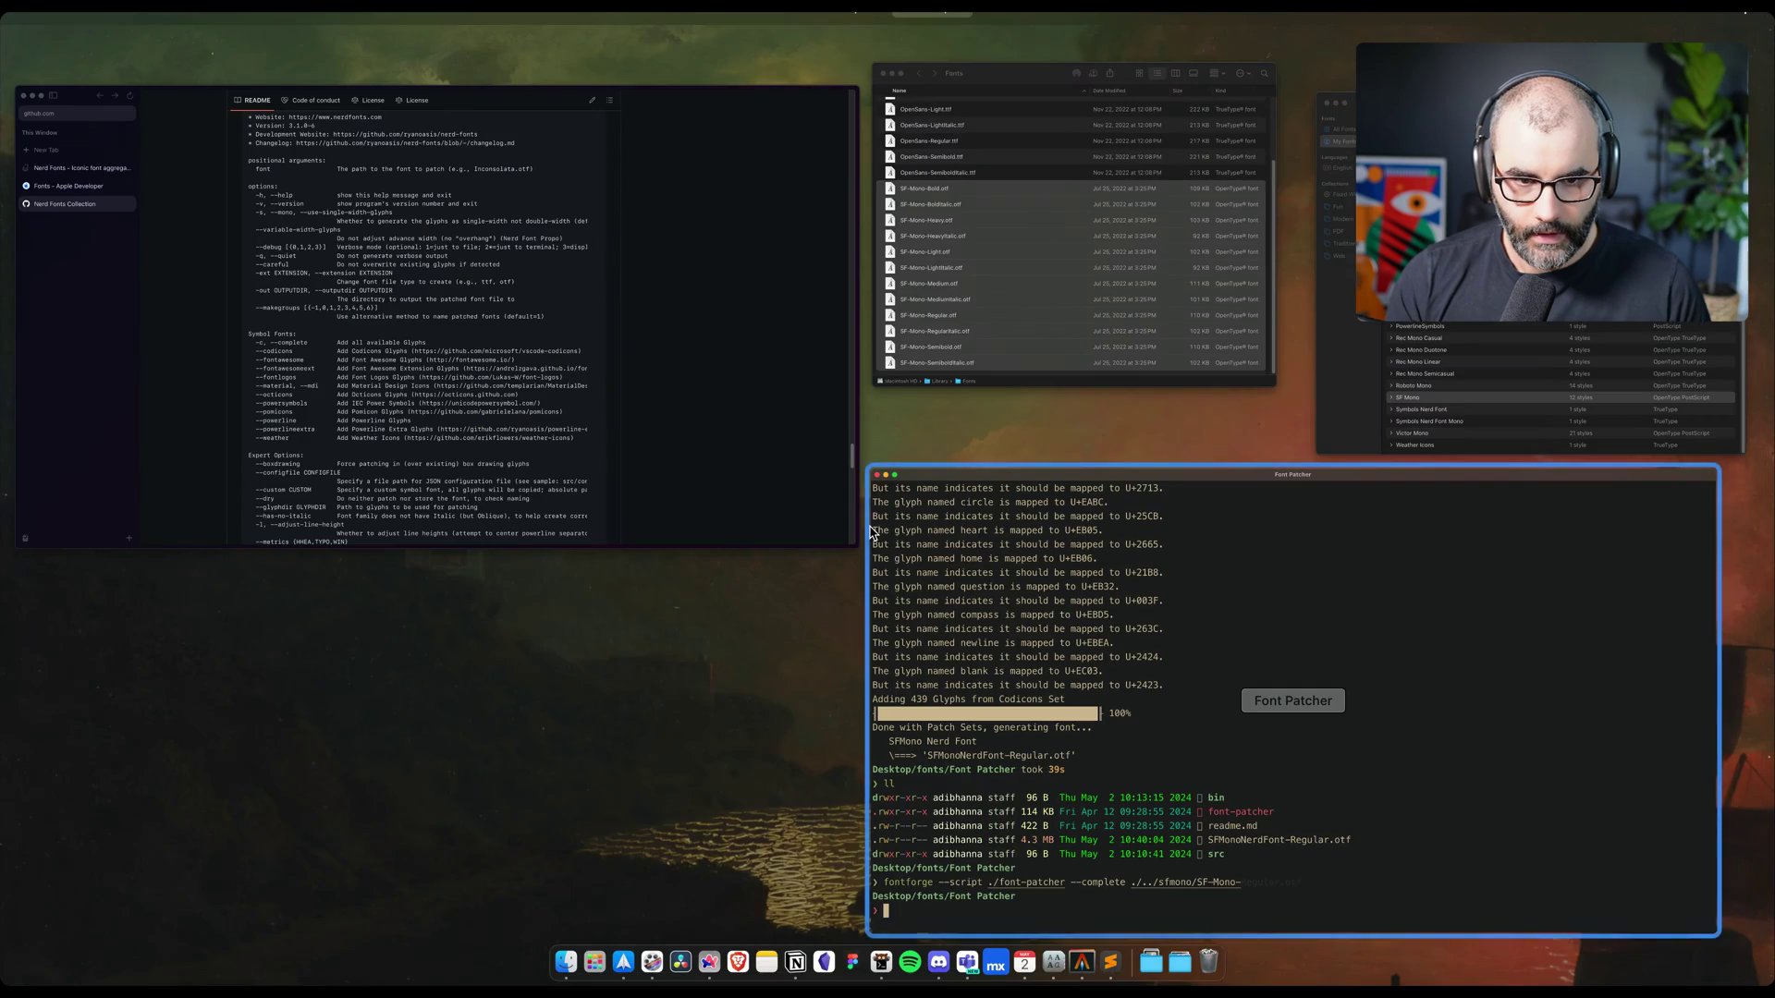
pyautogui.click(1269, 281)
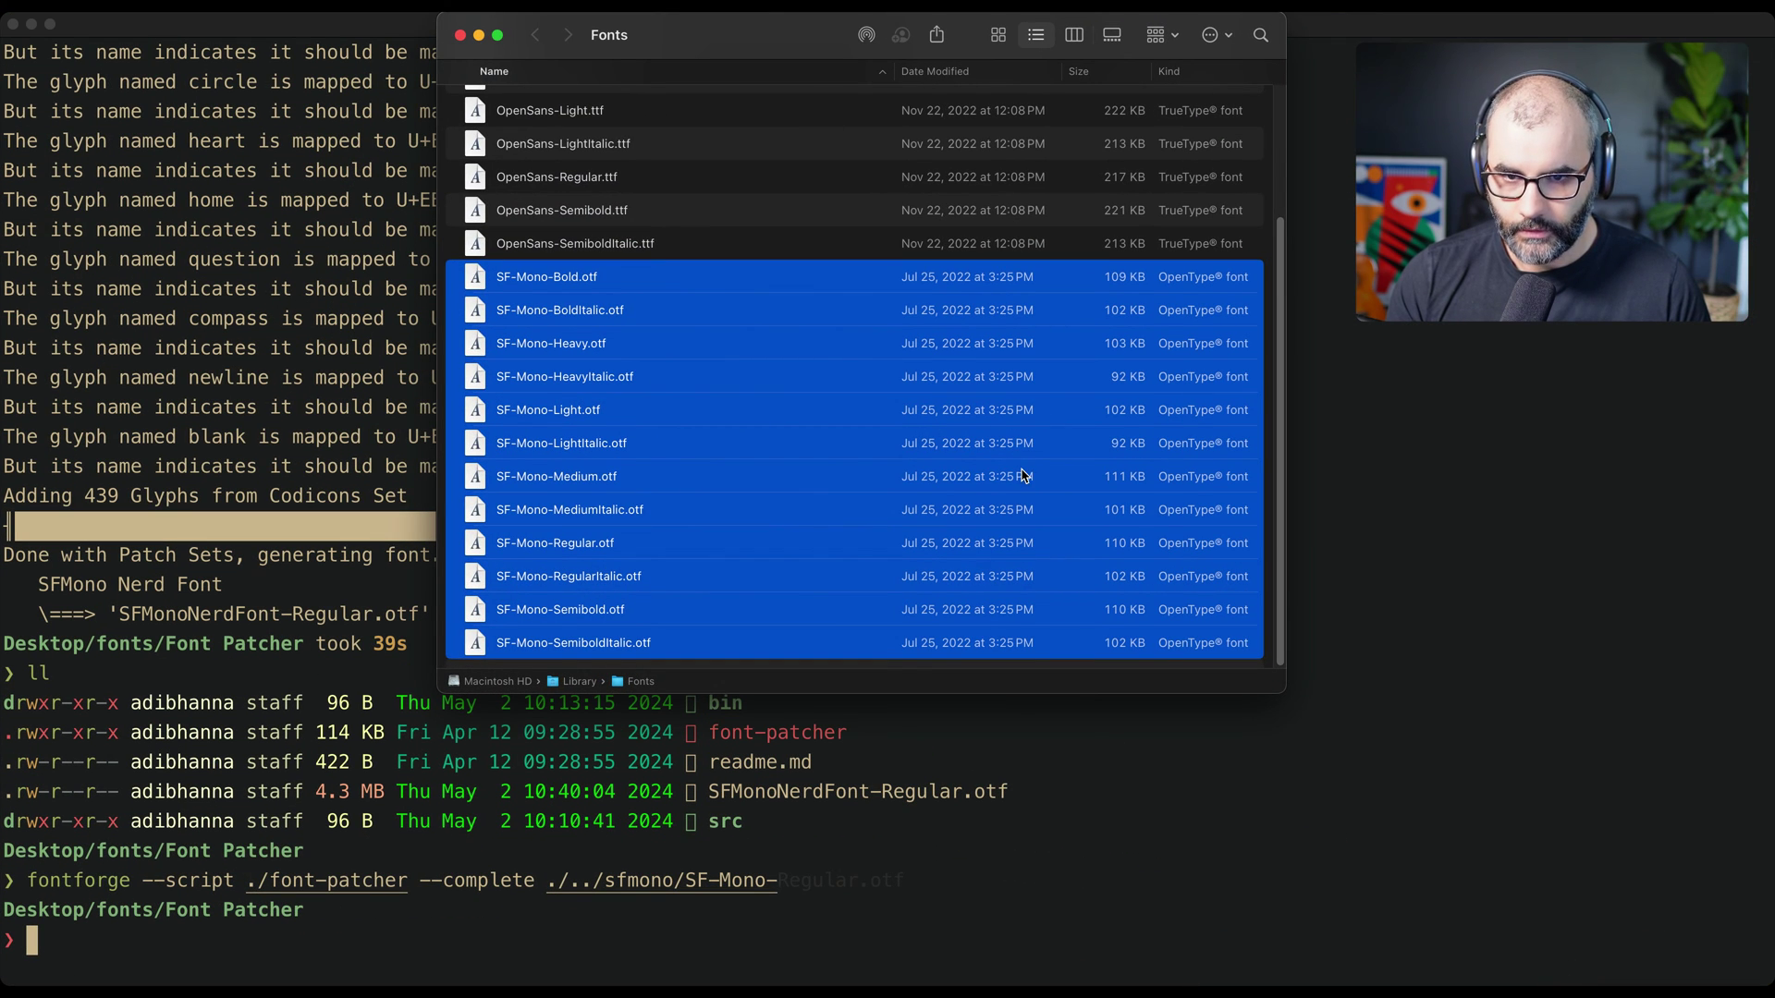
pyautogui.press('super+Tab')
pyautogui.write('cd ..')
# Move up to the Desktop, list it, enter 'SFMono Nerd Font' and open it in Finder
pyautogui.press('Return')
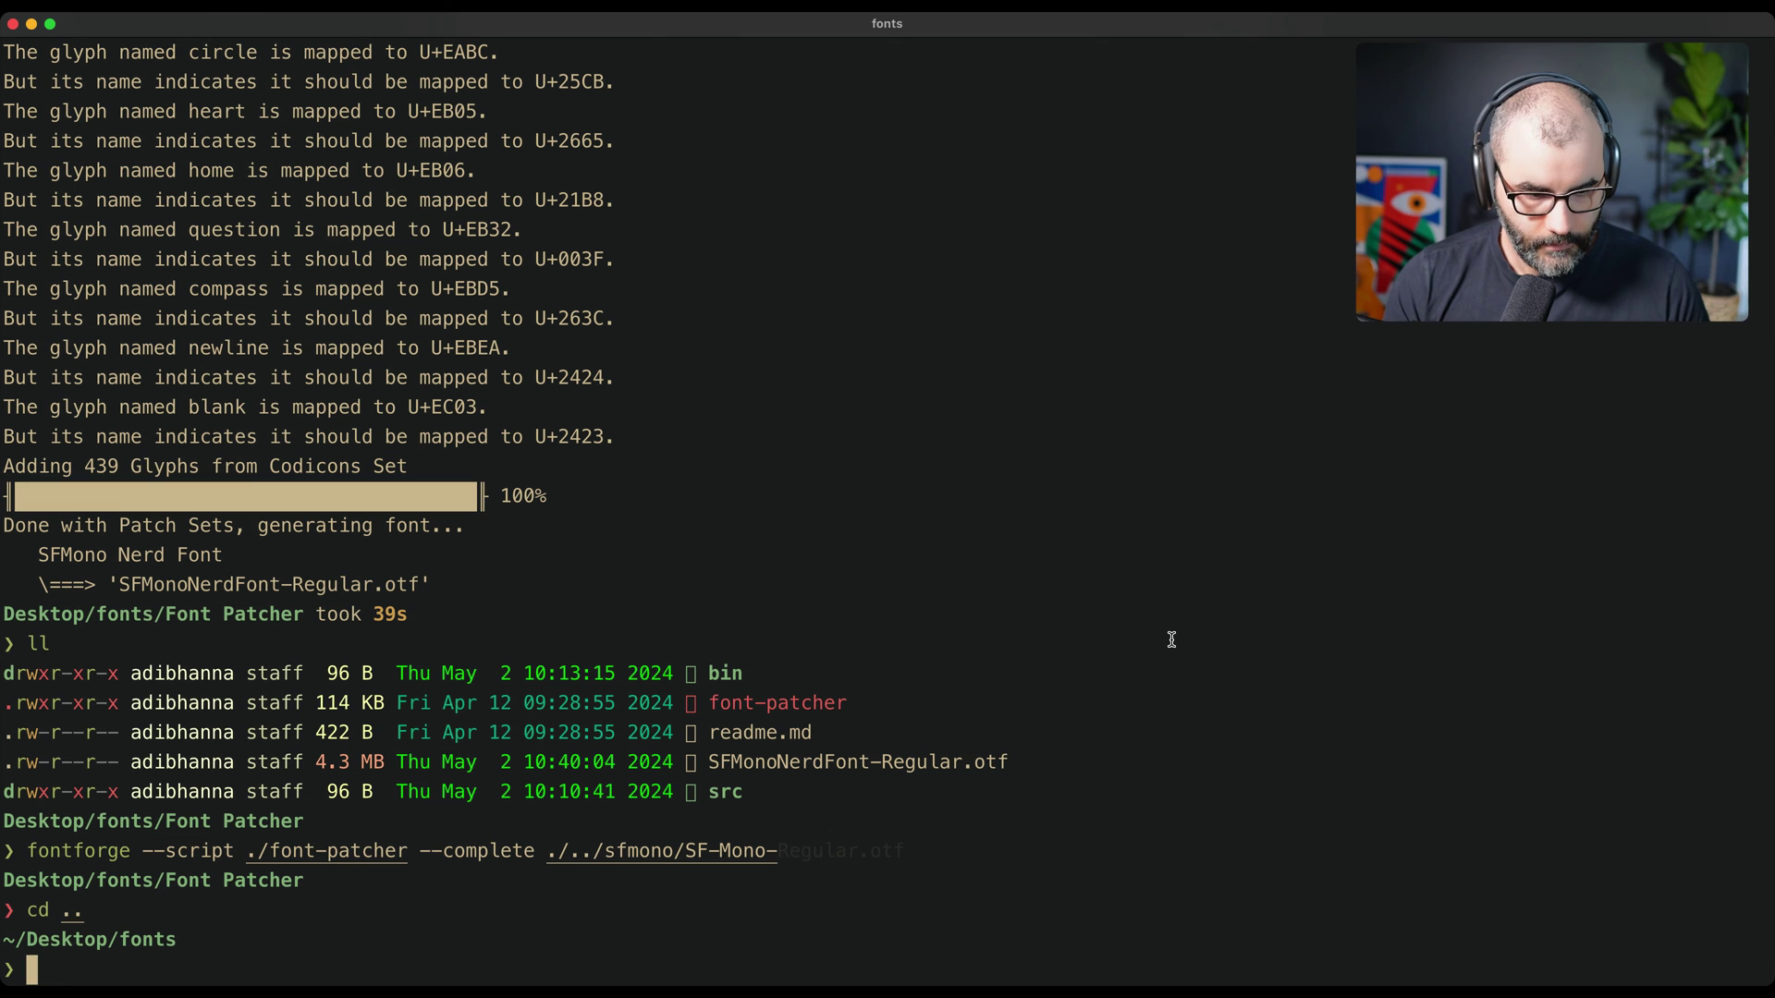
pyautogui.write('cd ..')
pyautogui.press('Return')
pyautogui.write('ll')
pyautogui.press('Return')
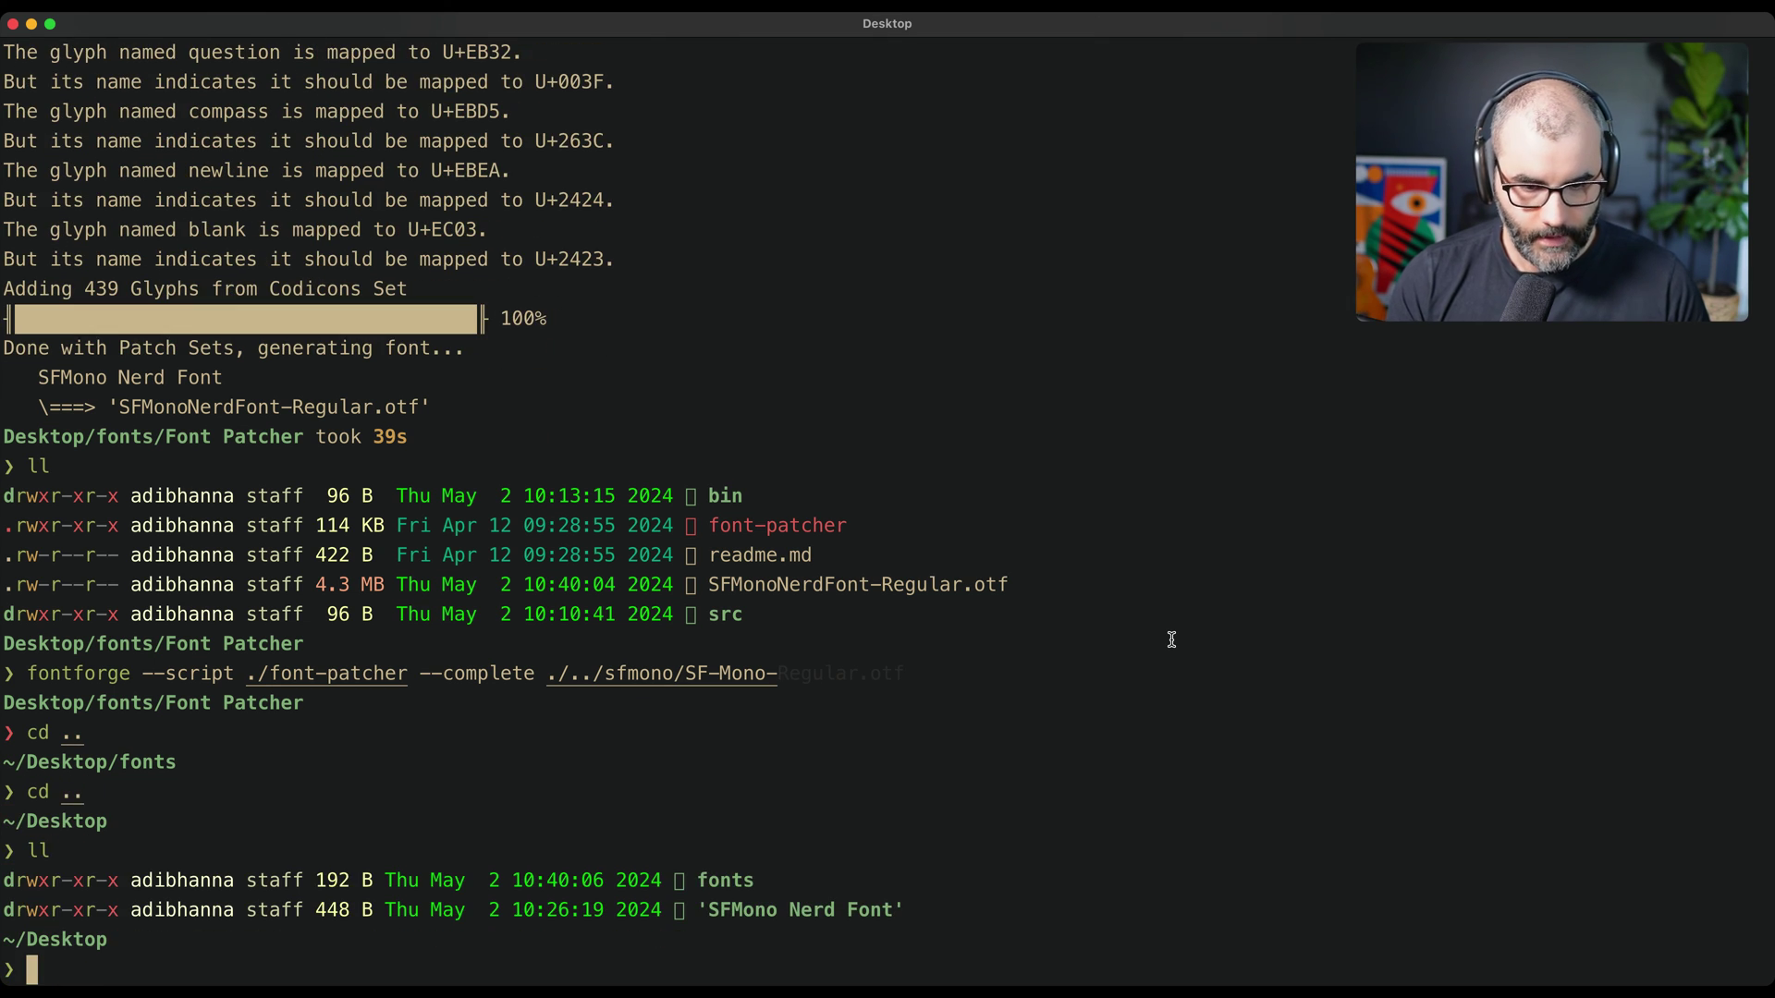
pyautogui.write('cd ')
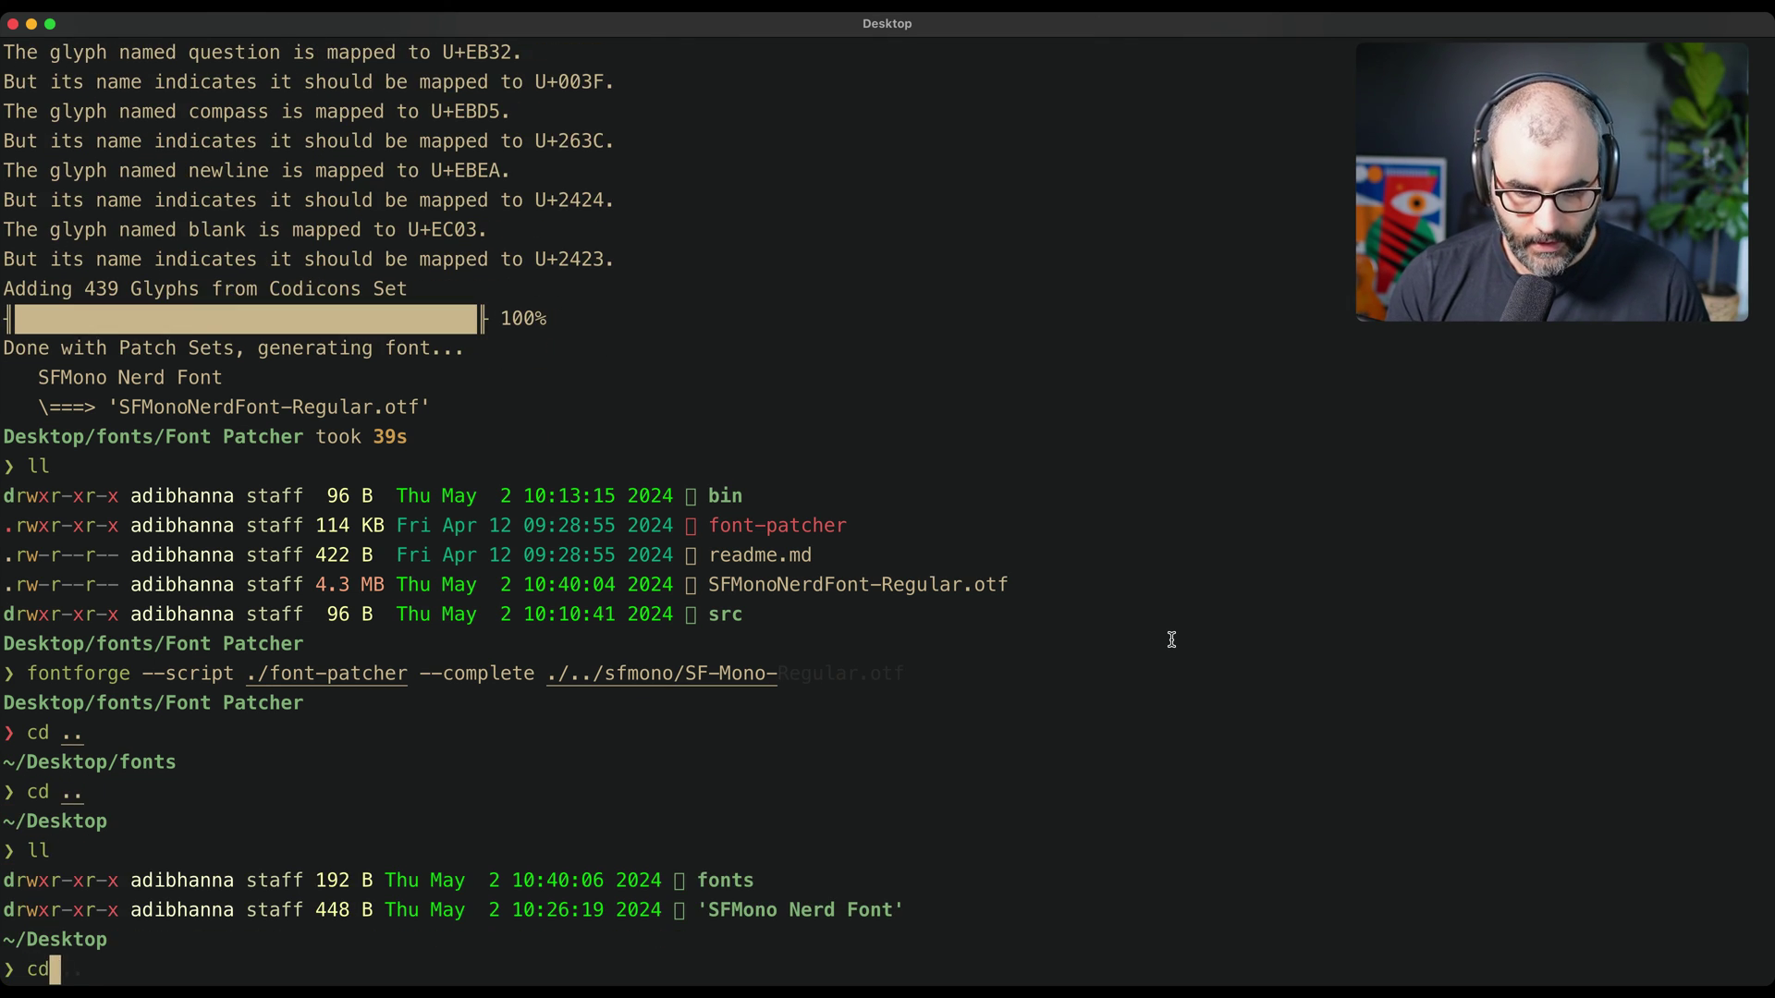
pyautogui.write('SF')
pyautogui.press('Tab')
pyautogui.press('Return')
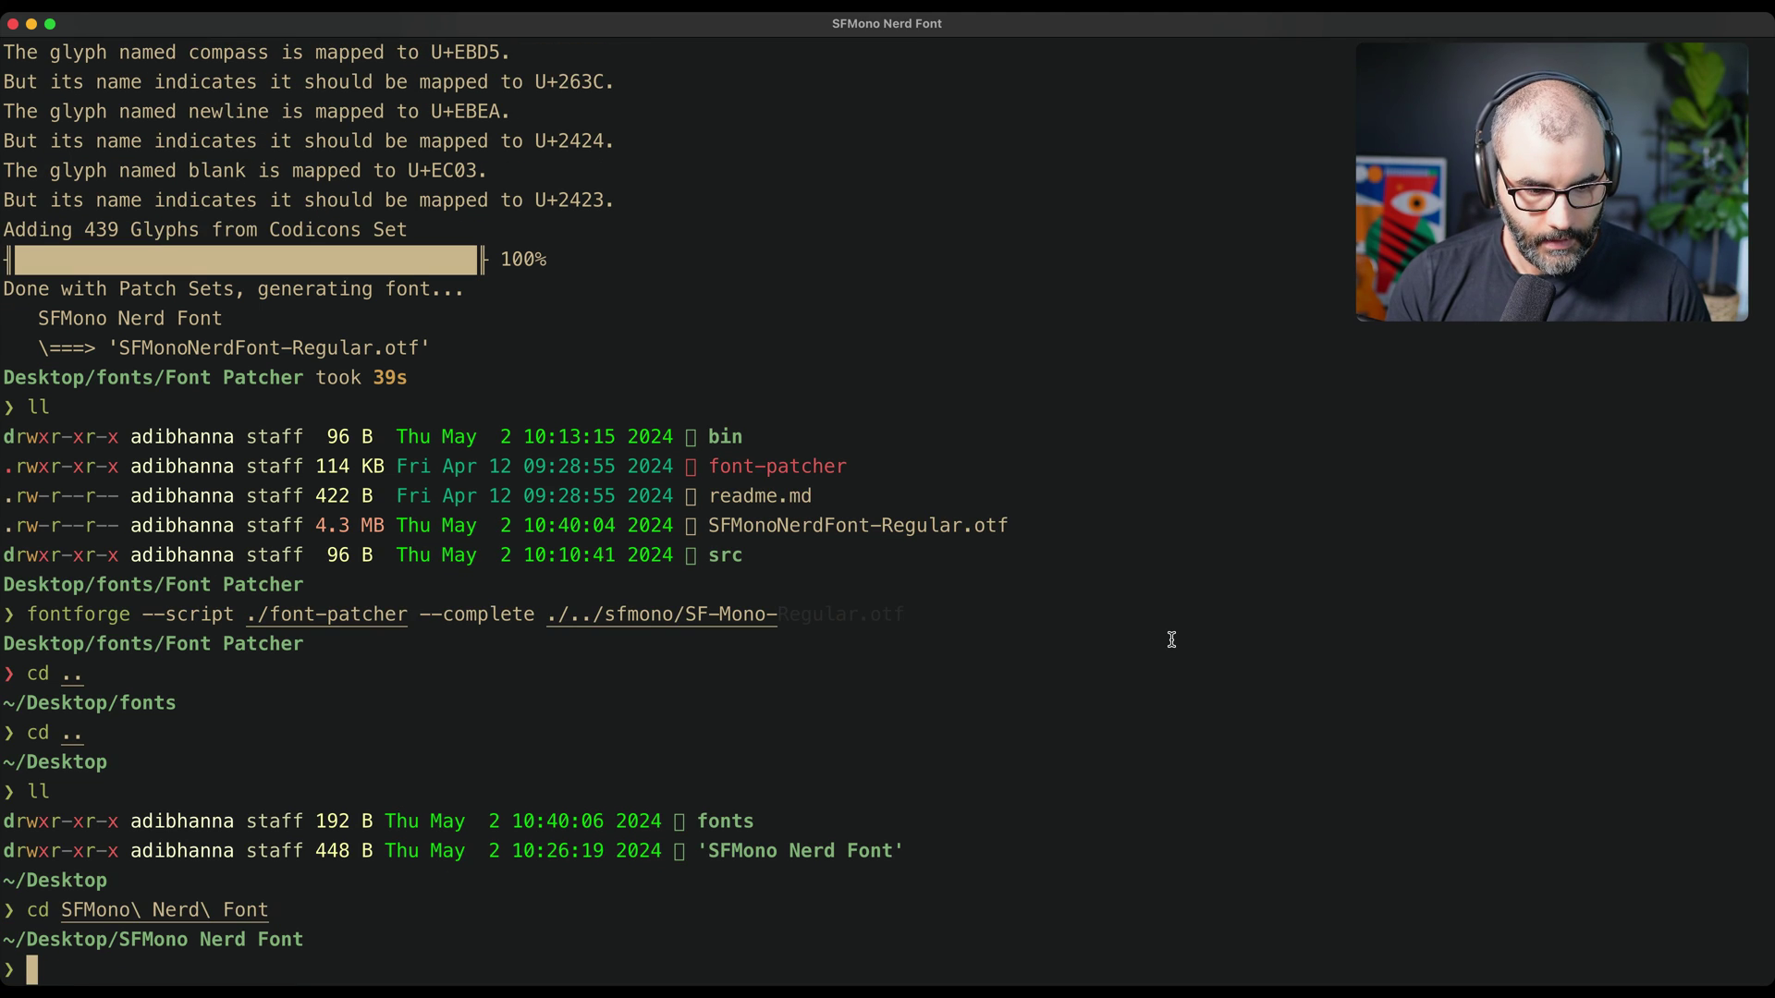
pyautogui.write('open .')
pyautogui.press('Return')
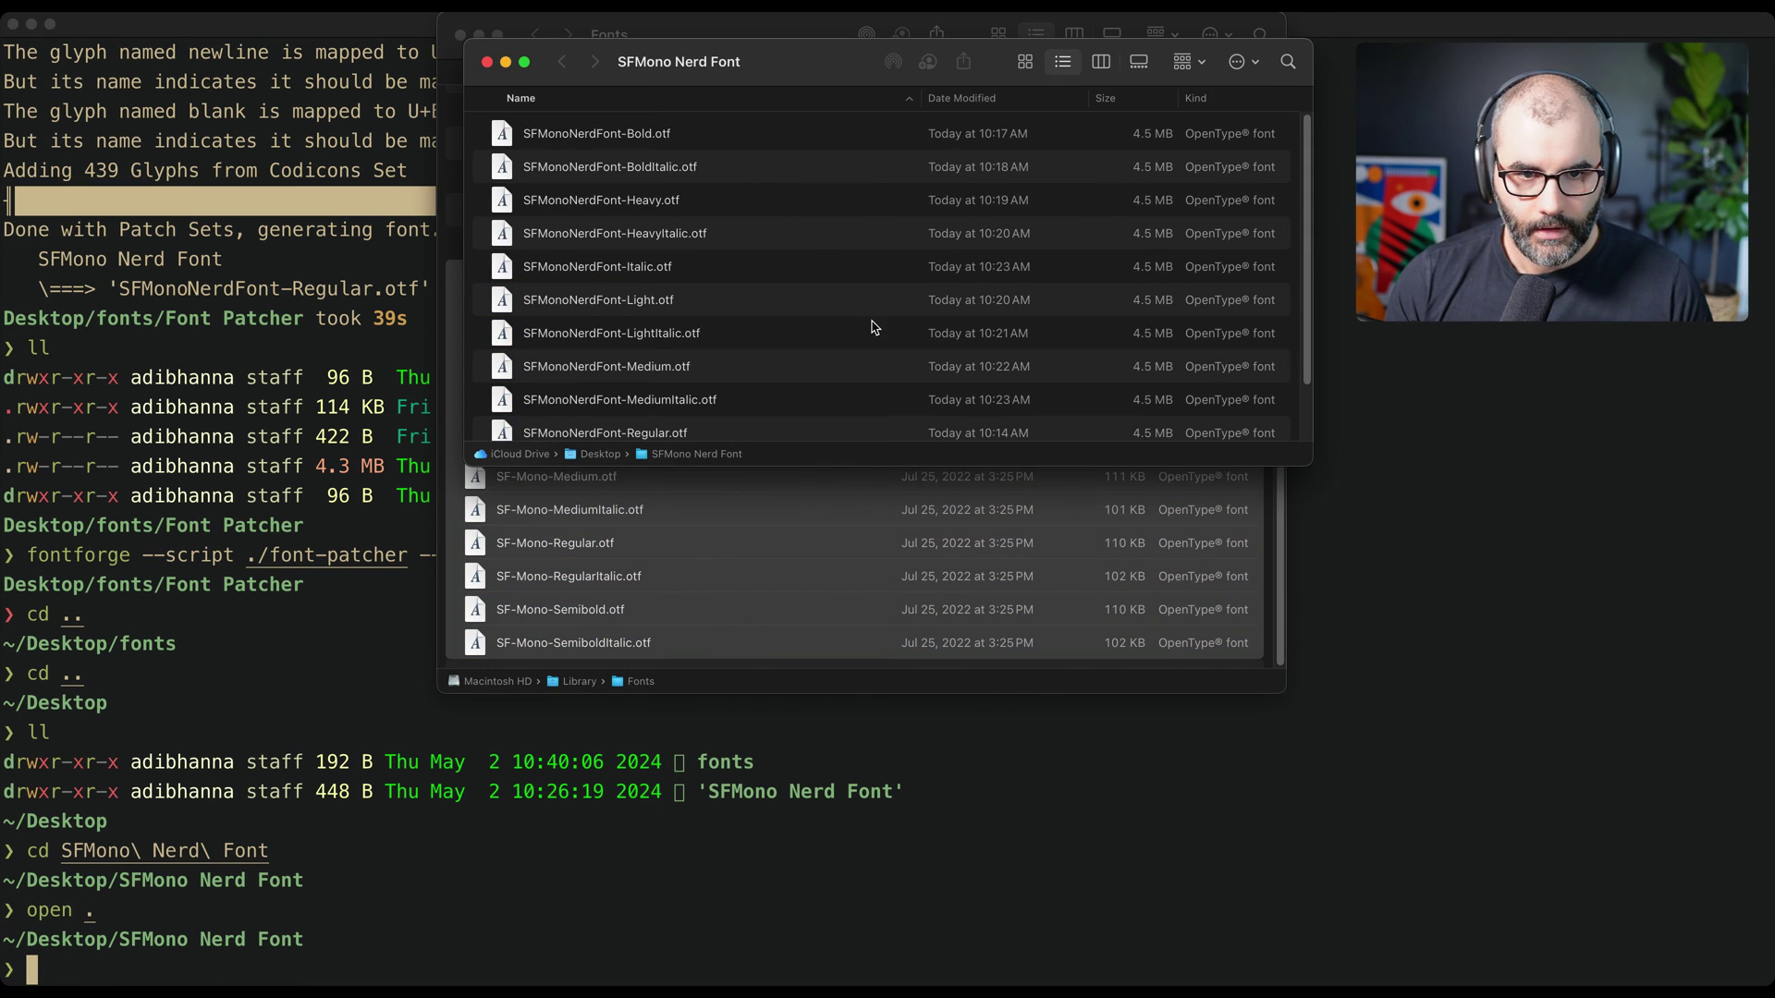
# Resize the SFMono Nerd Font Finder window to show all twelve files, then select and deselect them
pyautogui.click(870, 330)
pyautogui.moveTo(1322, 469); pyautogui.dragTo(1447, 733)
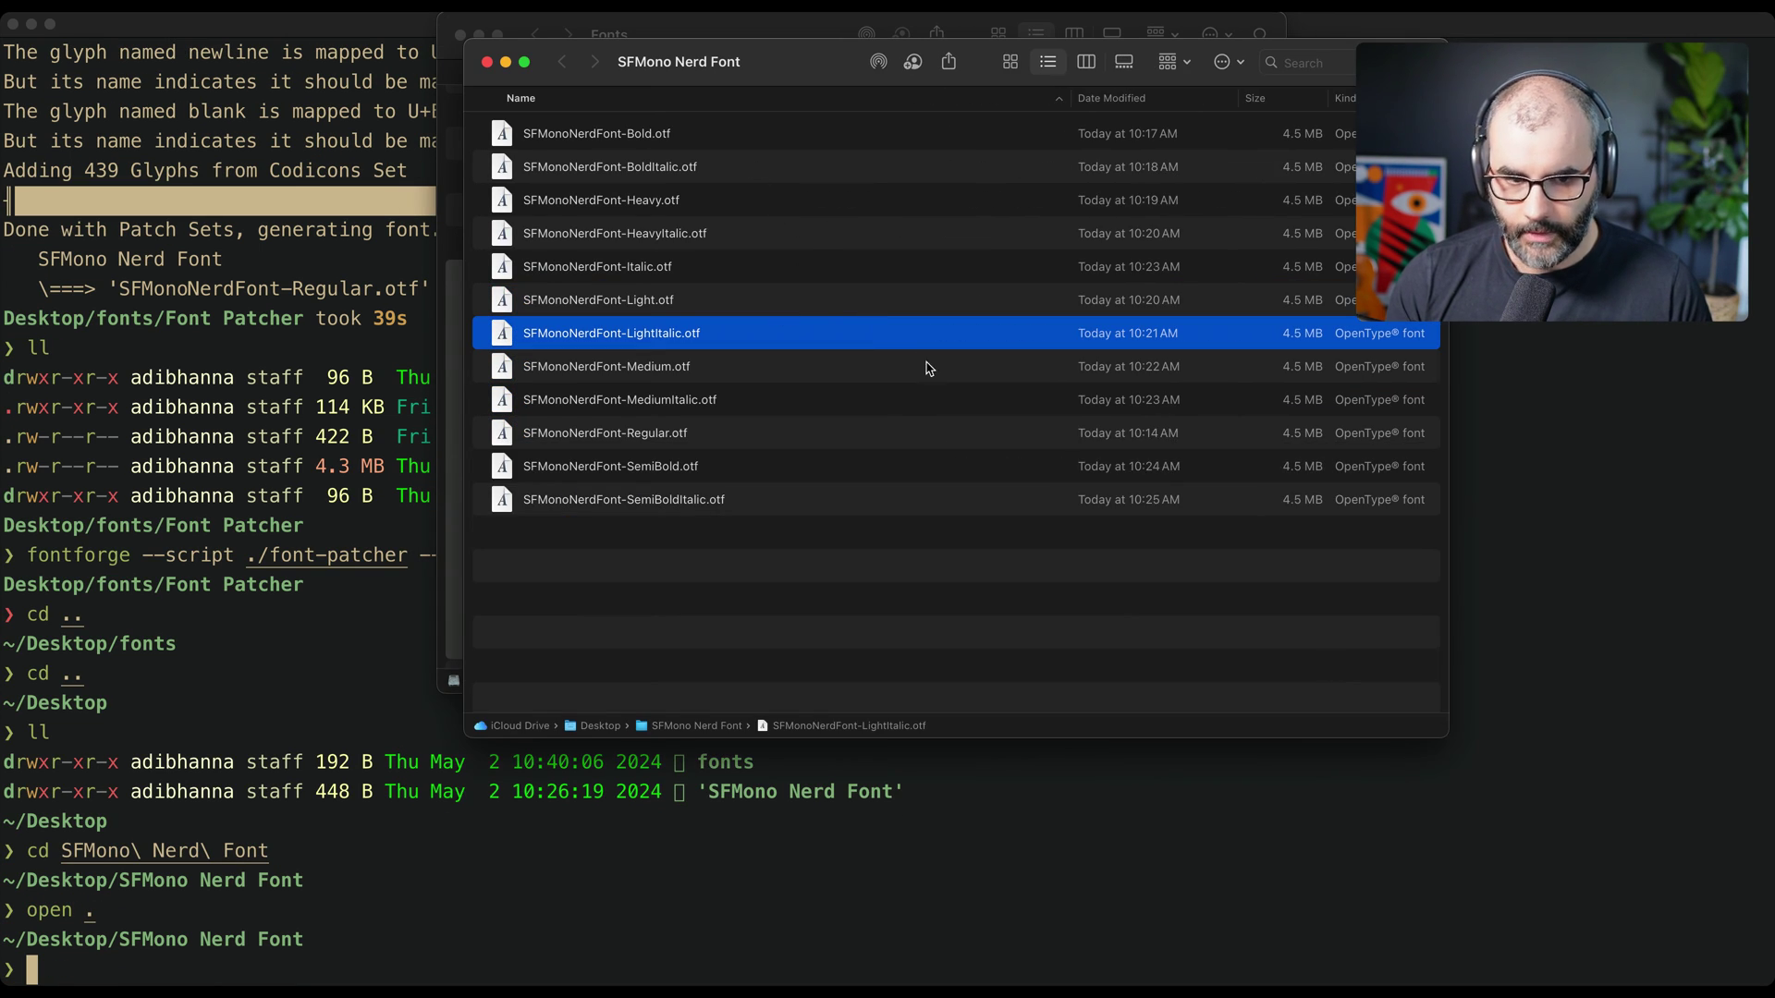
pyautogui.moveTo(669, 521)
pyautogui.mouseDown()
pyautogui.moveTo(860, 72)
pyautogui.moveTo(963, 205)
pyautogui.mouseUp()
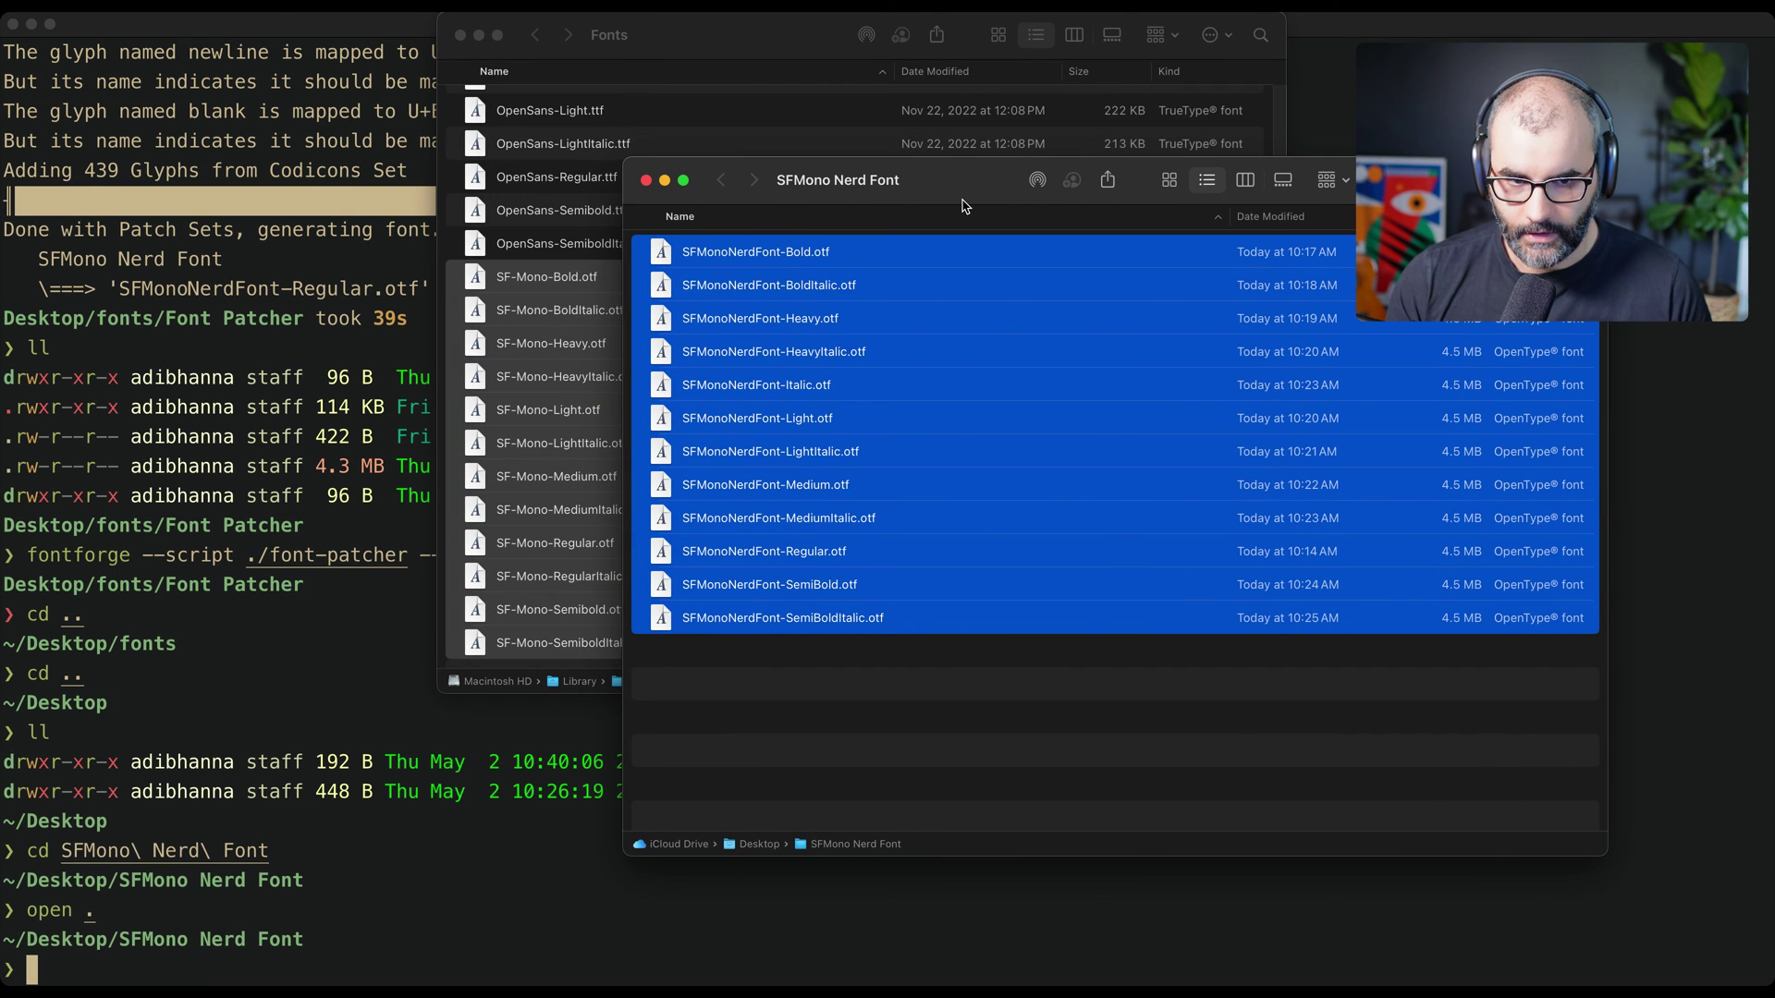
pyautogui.click(1041, 773)
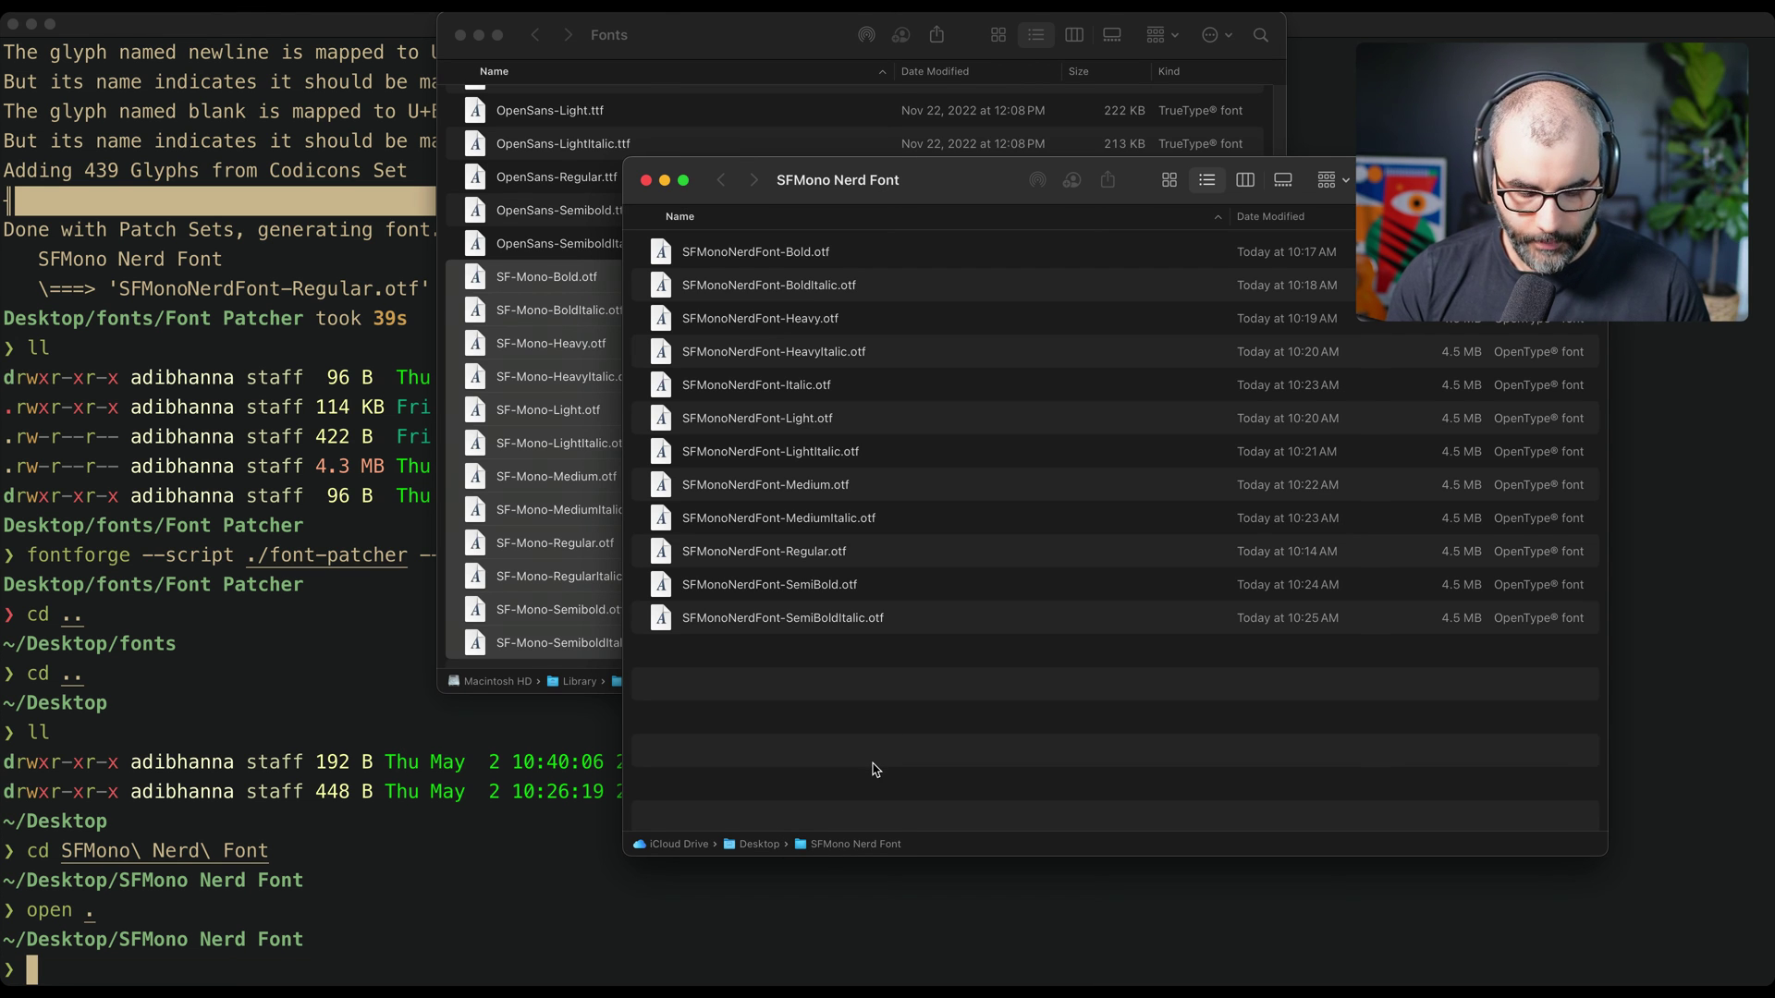
# Launch Font Book, install the twelve SFMono Nerd Font .otf files, and inspect the Light Italic style
pyautogui.press('super+space')
pyautogui.write('fo')
pyautogui.press('Return')
pyautogui.click(680, 660)
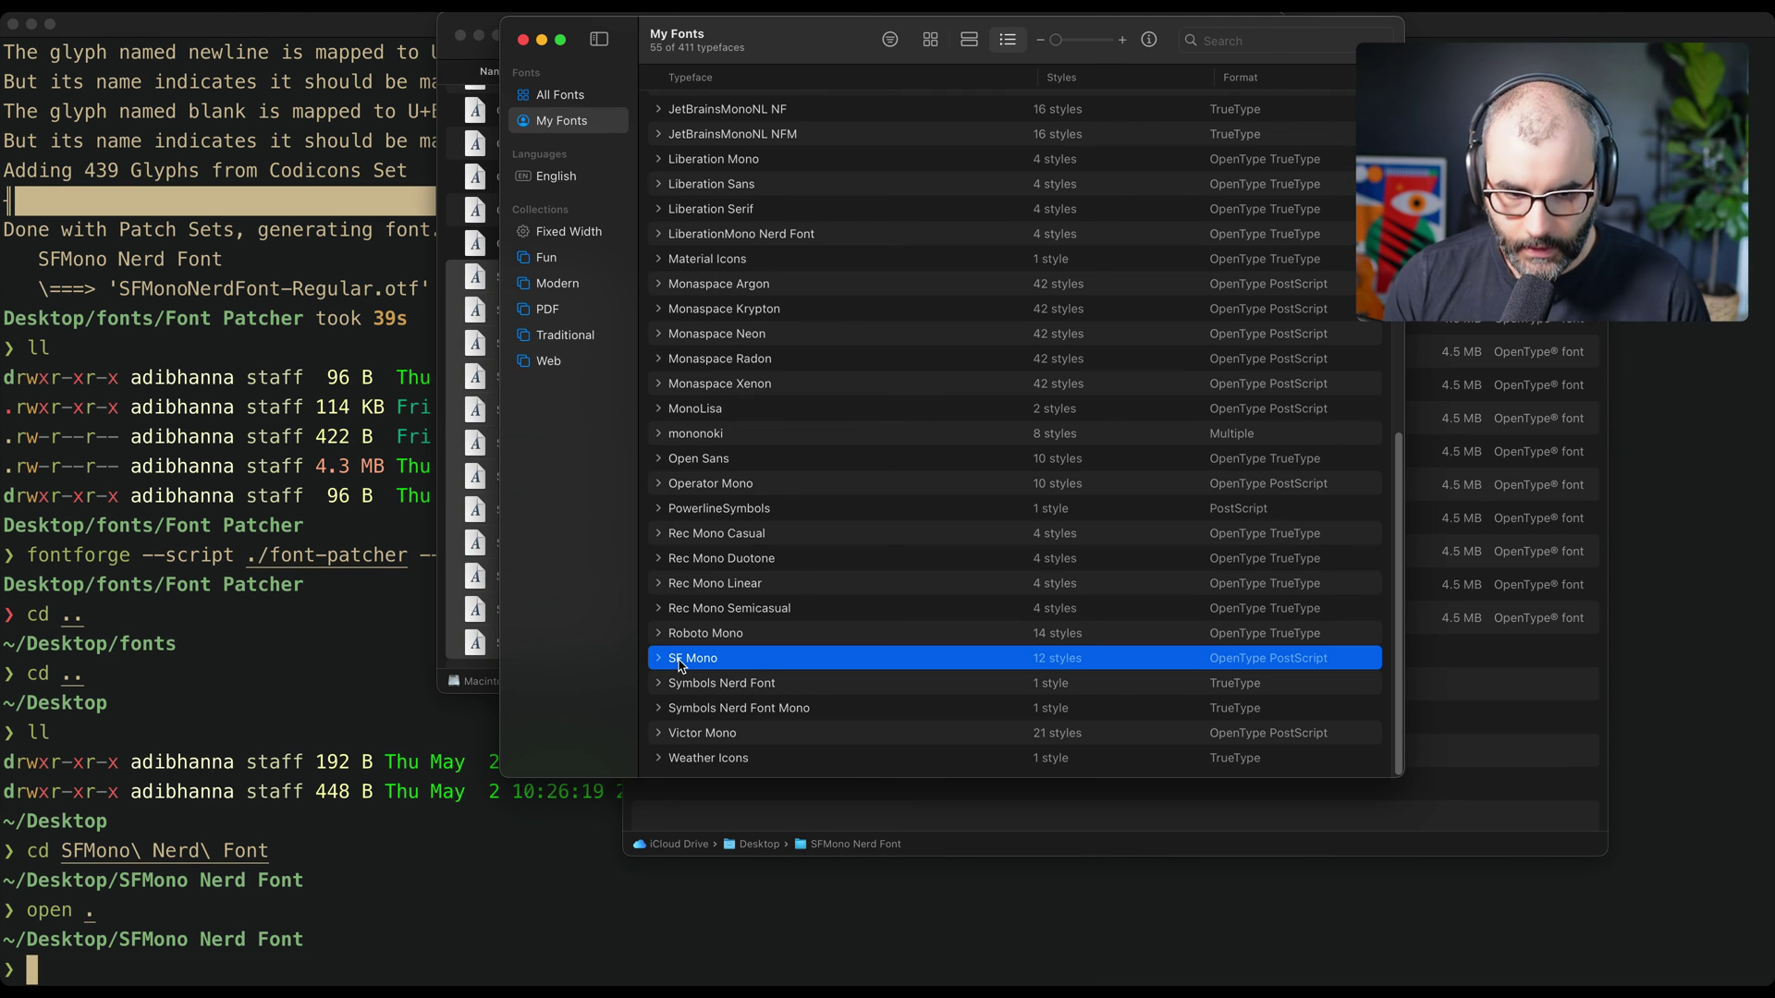
pyautogui.moveTo(758, 54); pyautogui.dragTo(468, 82)
pyautogui.moveTo(1416, 756)
pyautogui.mouseDown()
pyautogui.moveTo(939, 357)
pyautogui.moveTo(832, 242)
pyautogui.mouseUp()
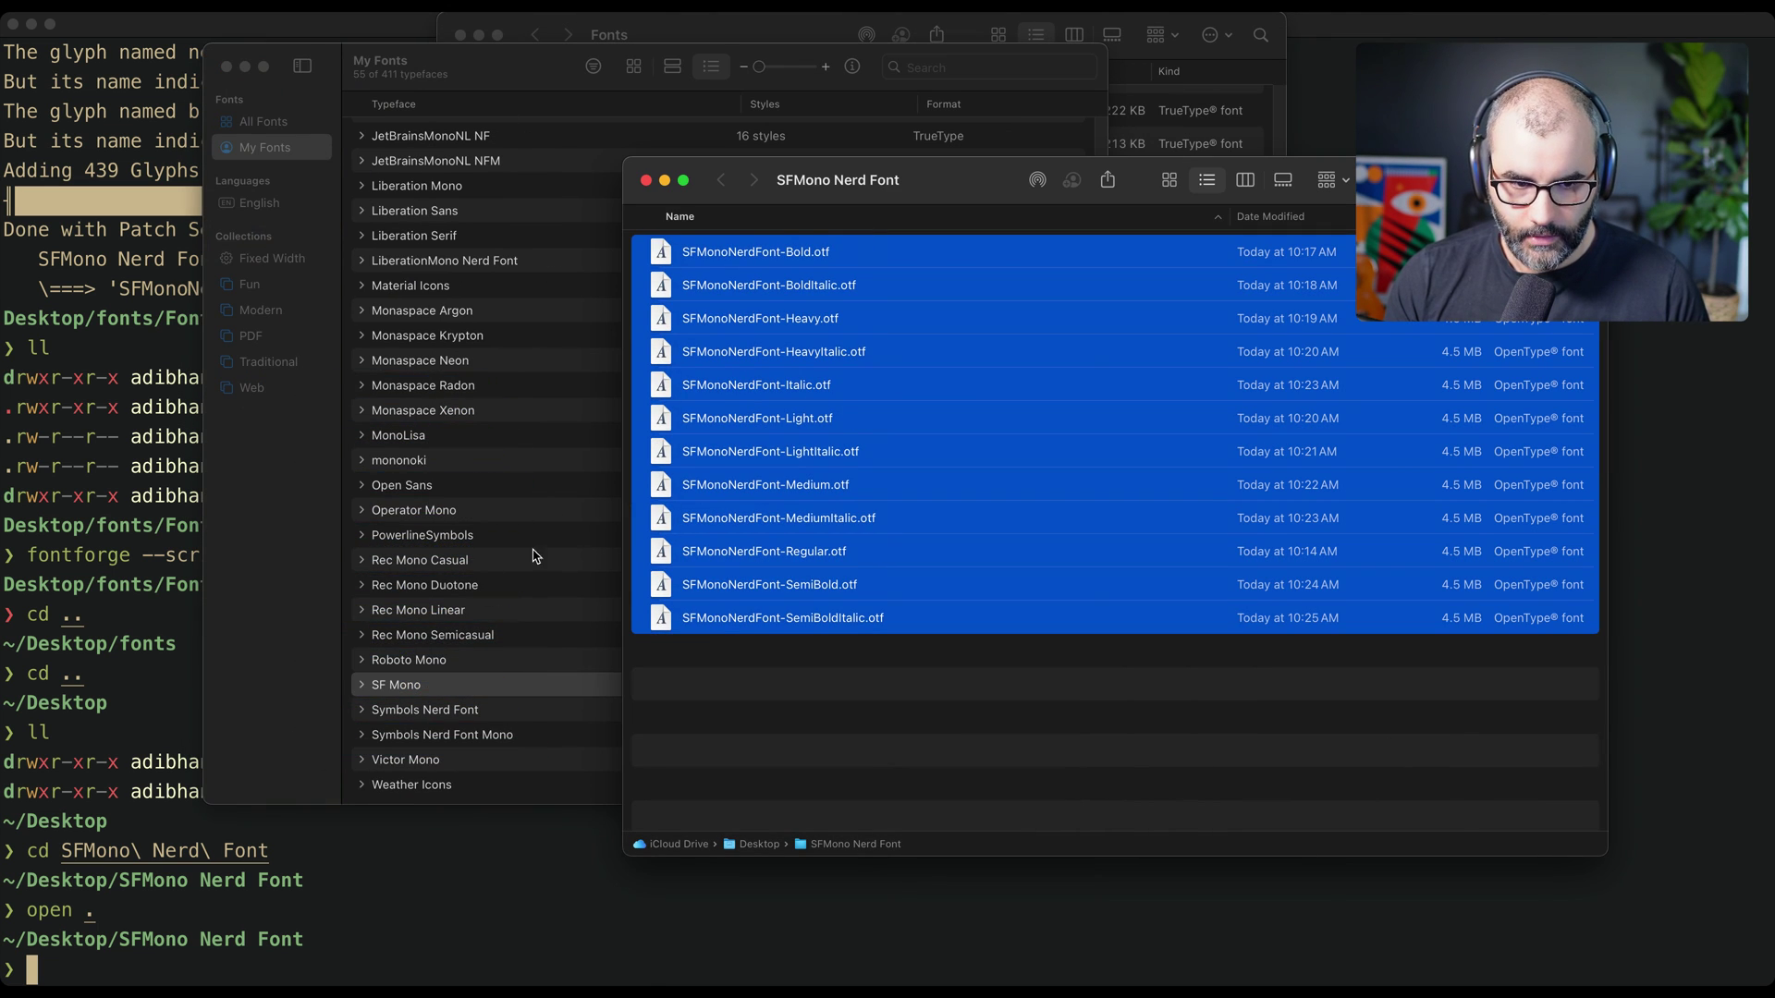
pyautogui.press('super+o')
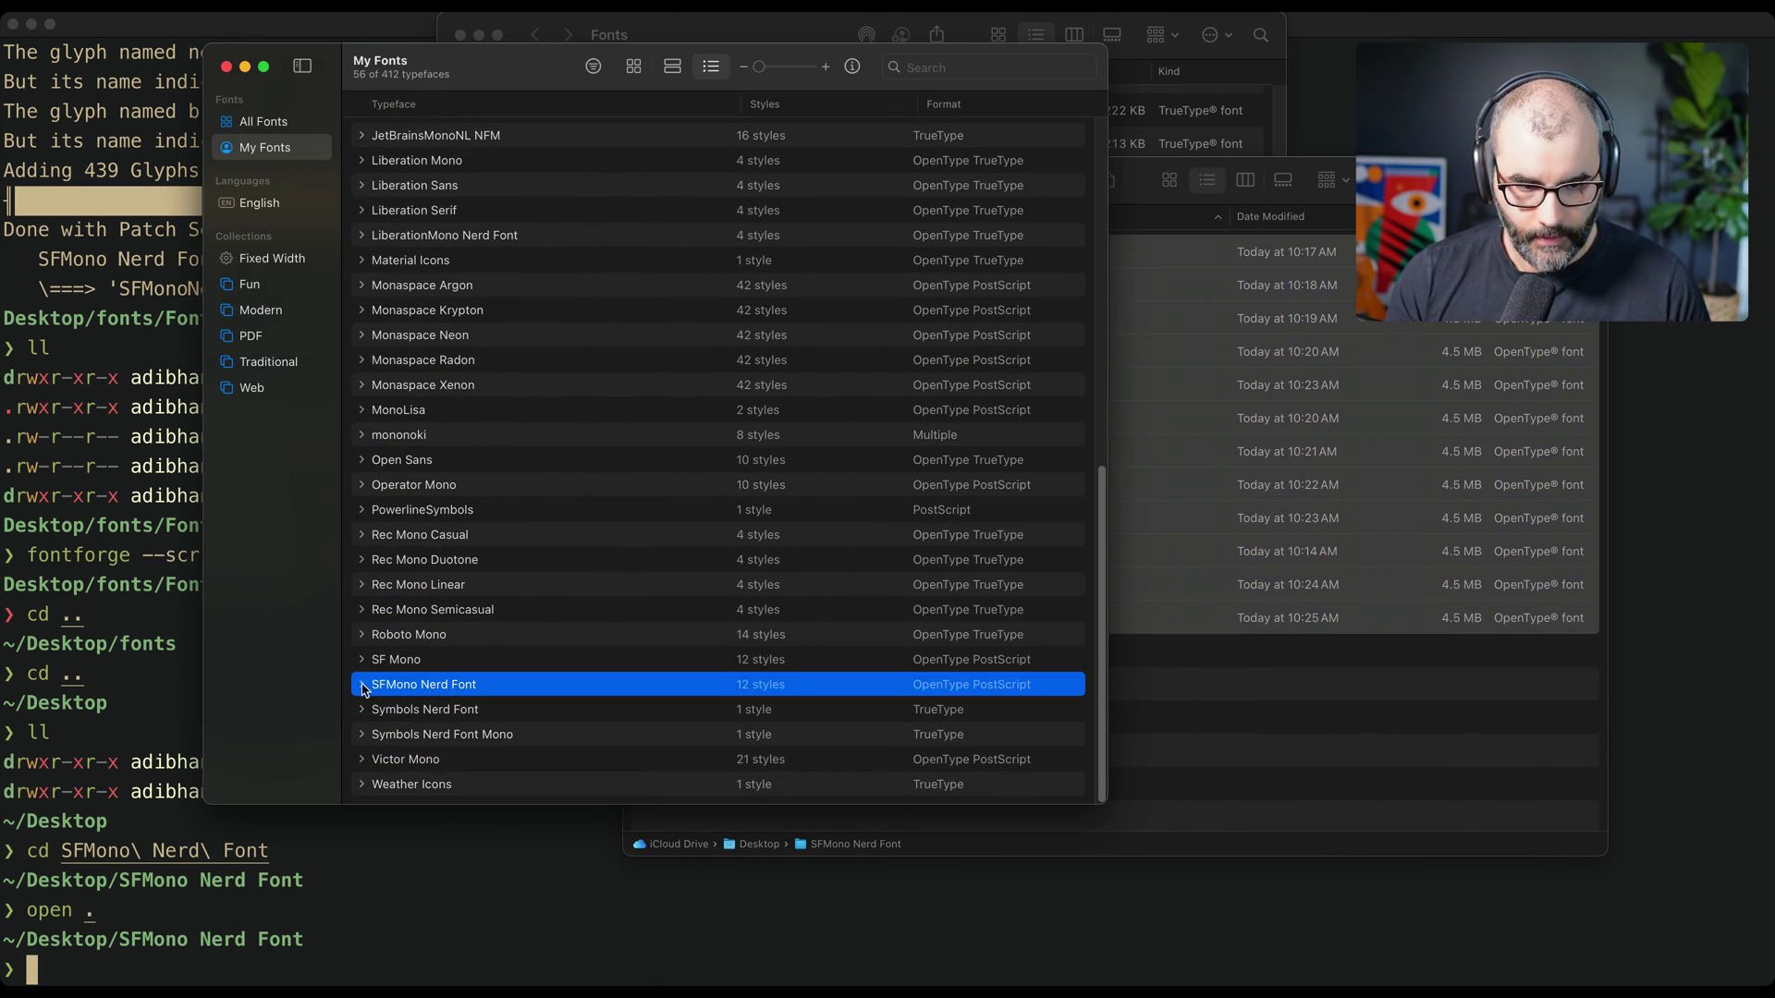
pyautogui.scroll(-5, 601, 687)
pyautogui.click(463, 438)
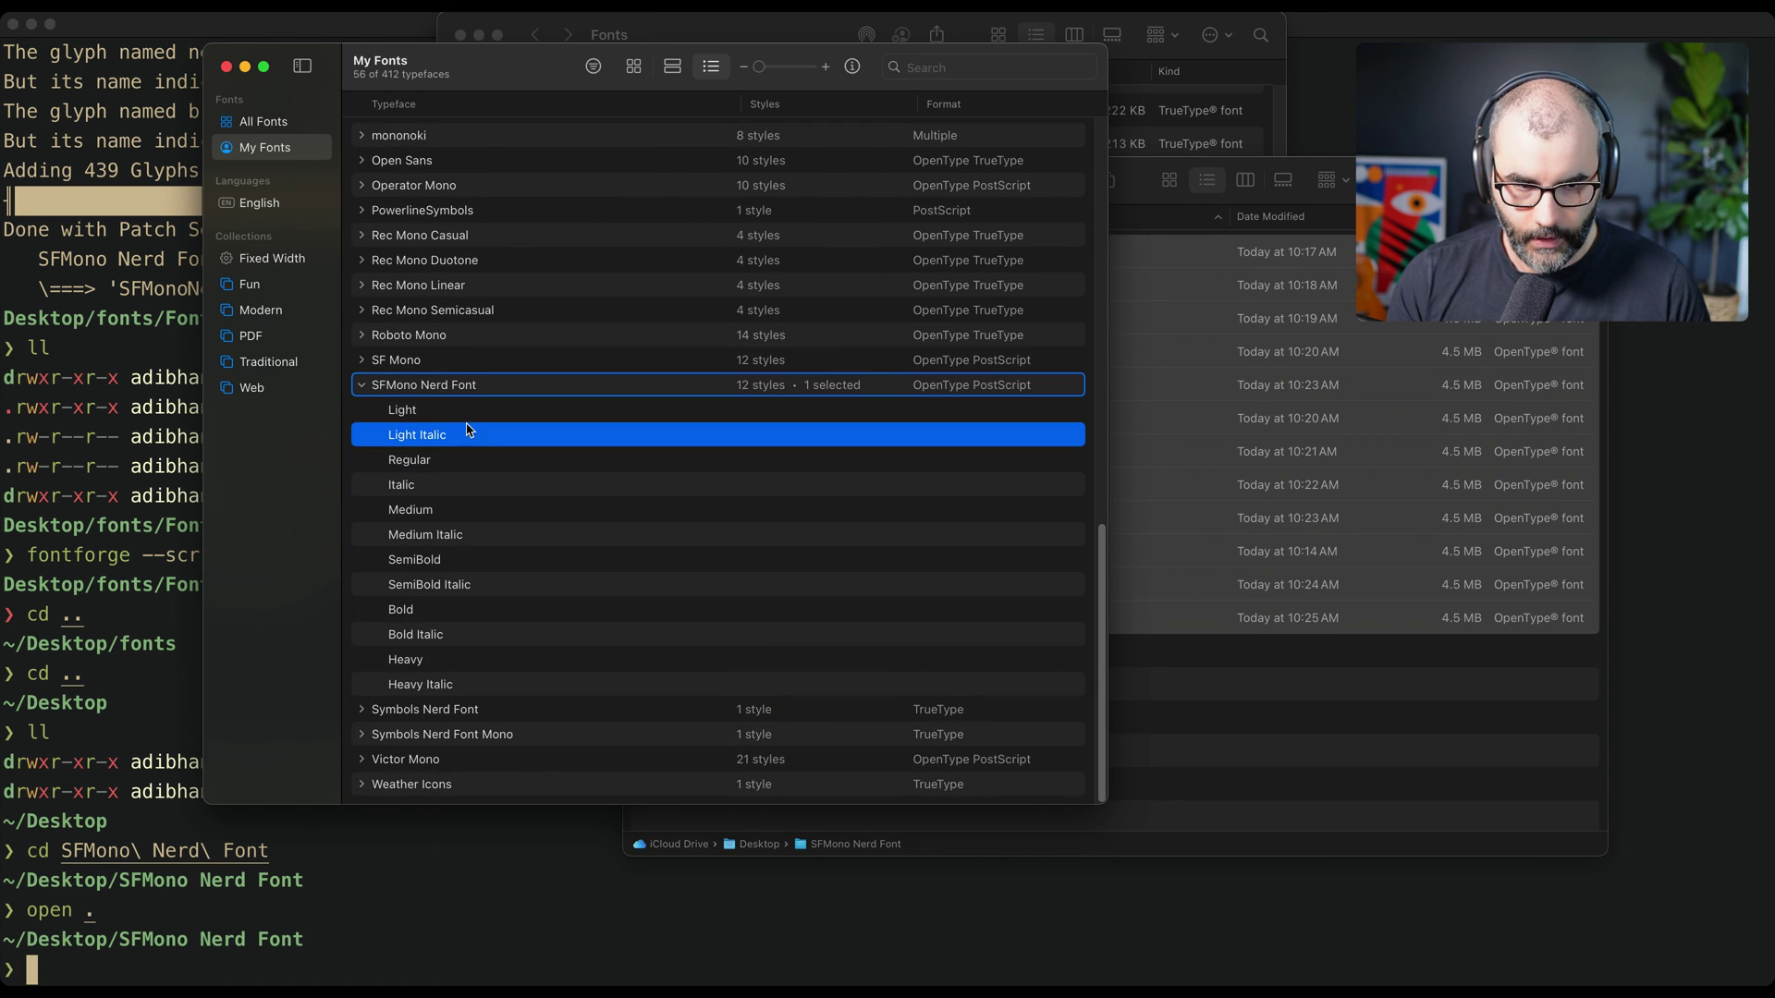
# Clear Terminal and list the twelve patched font files in the folder
pyautogui.click(481, 903)
pyautogui.hotkey('ctrl', 'l')
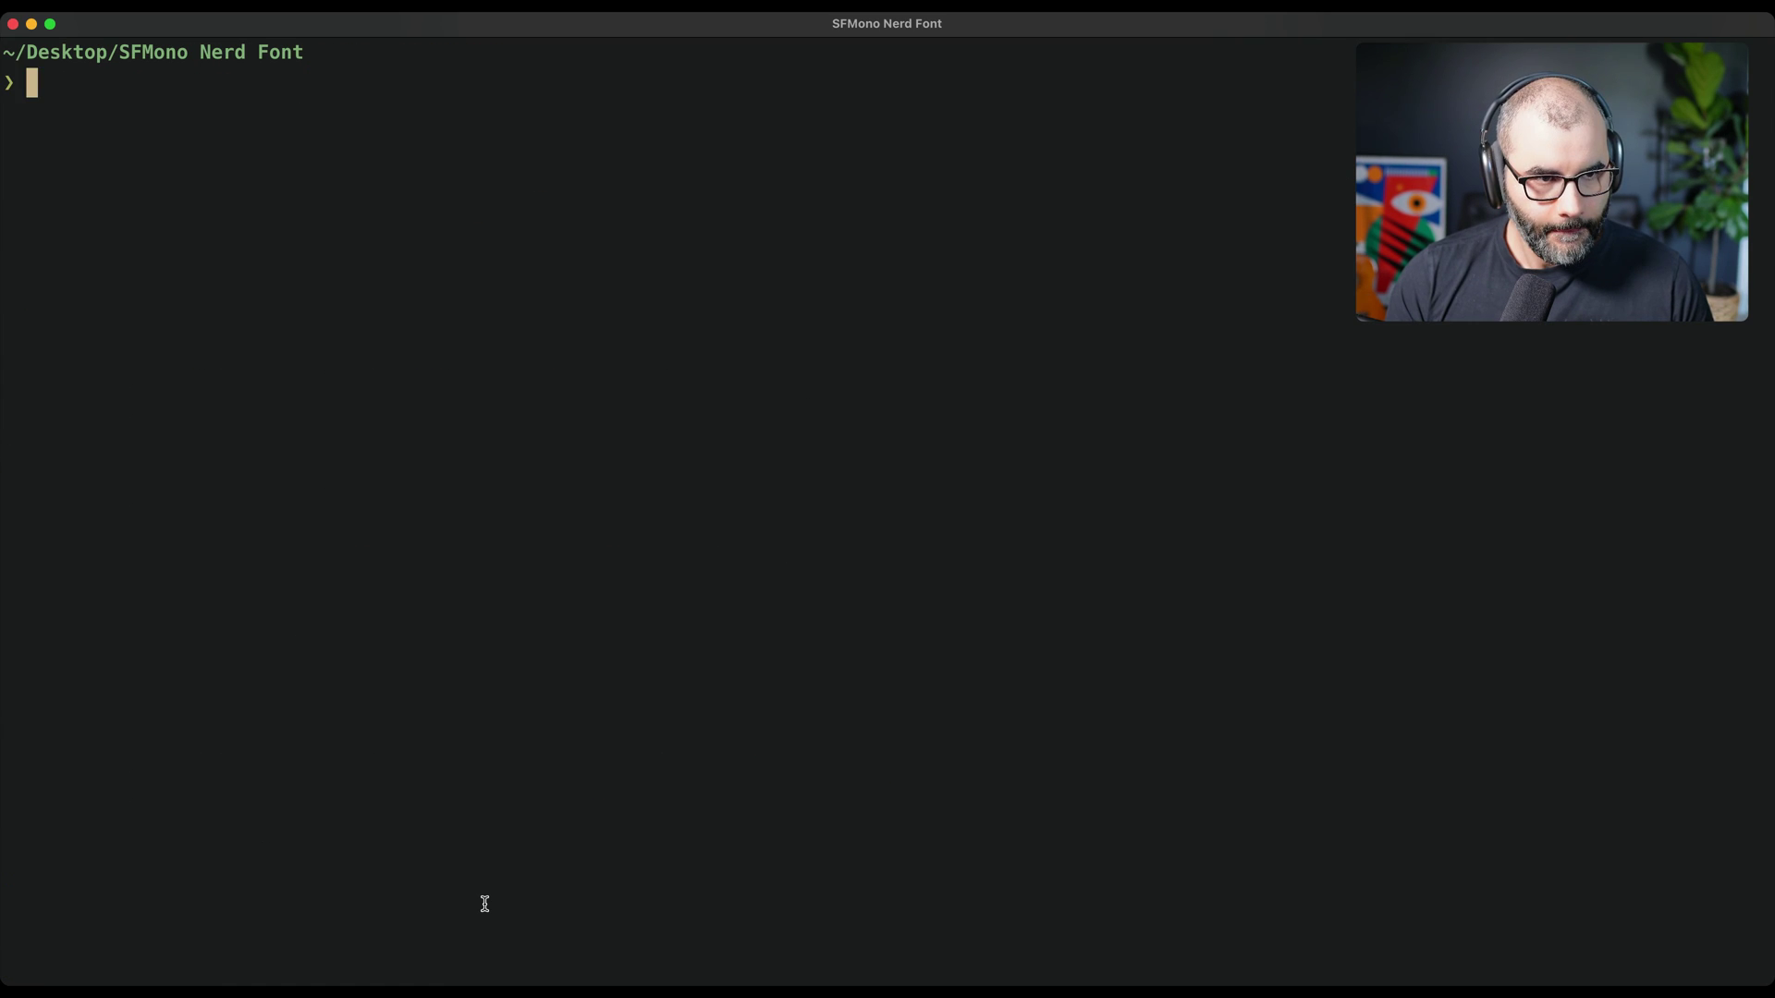
pyautogui.write('ll')
pyautogui.press('Return')
pyautogui.moveTo(670, 111); pyautogui.dragTo(743, 416)
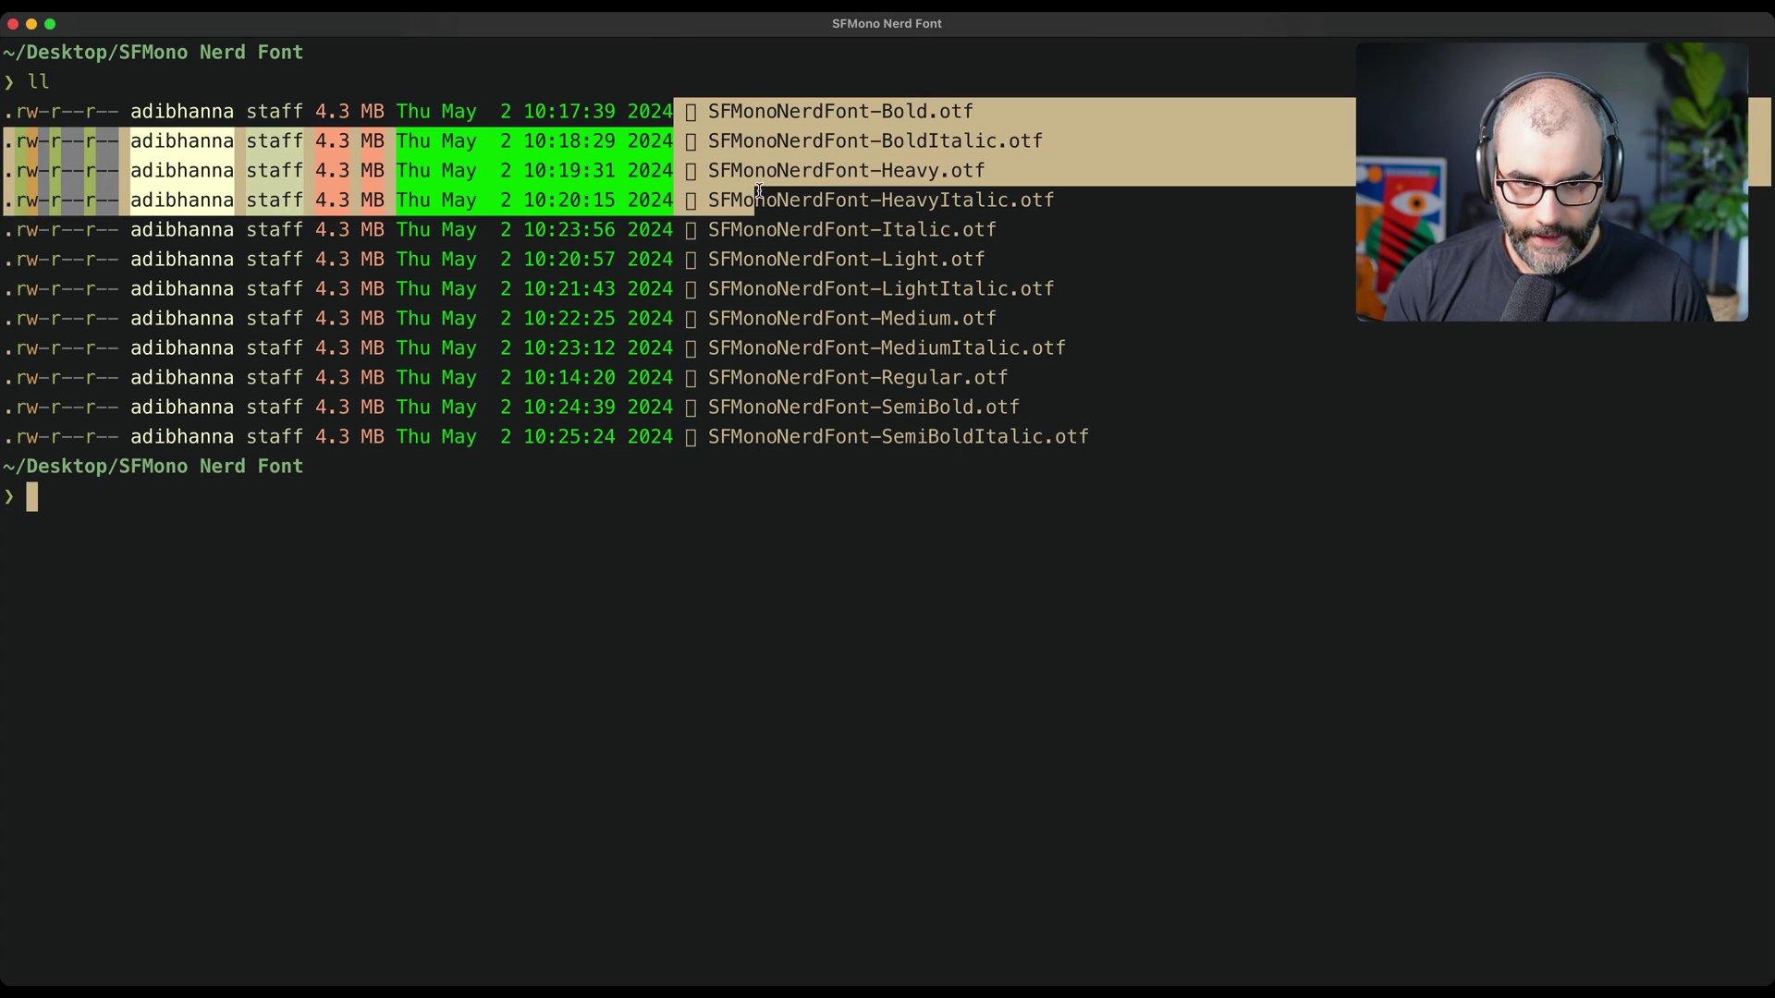
pyautogui.click(784, 546)
pyautogui.write('vim ~/.config/alacritty/alacritty.toml')
# Switch Alacritty's font family from Menlo to 'SFMono Nerd Font', save, and reopen Font Book
pyautogui.press('Return')
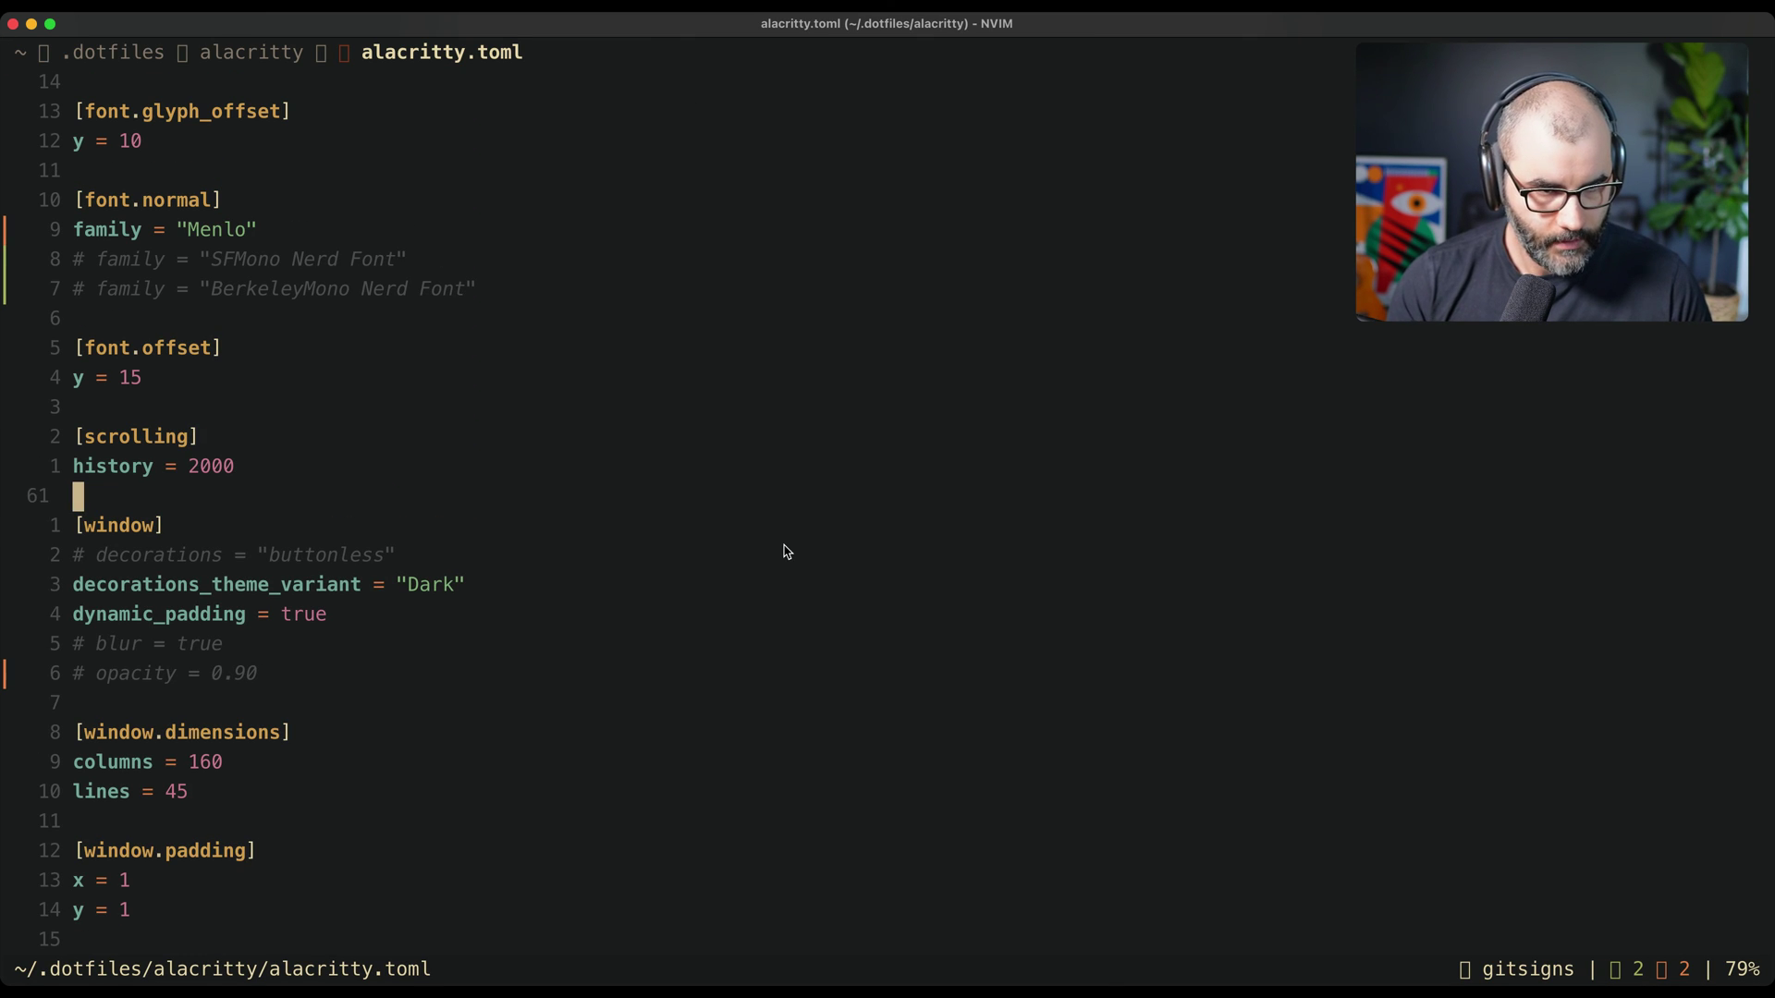
pyautogui.press('k')
pyautogui.press('k')
pyautogui.press('k')
pyautogui.press('k')
pyautogui.press('k')
pyautogui.press('k')
pyautogui.press('k')
pyautogui.press('k')
pyautogui.press('k')
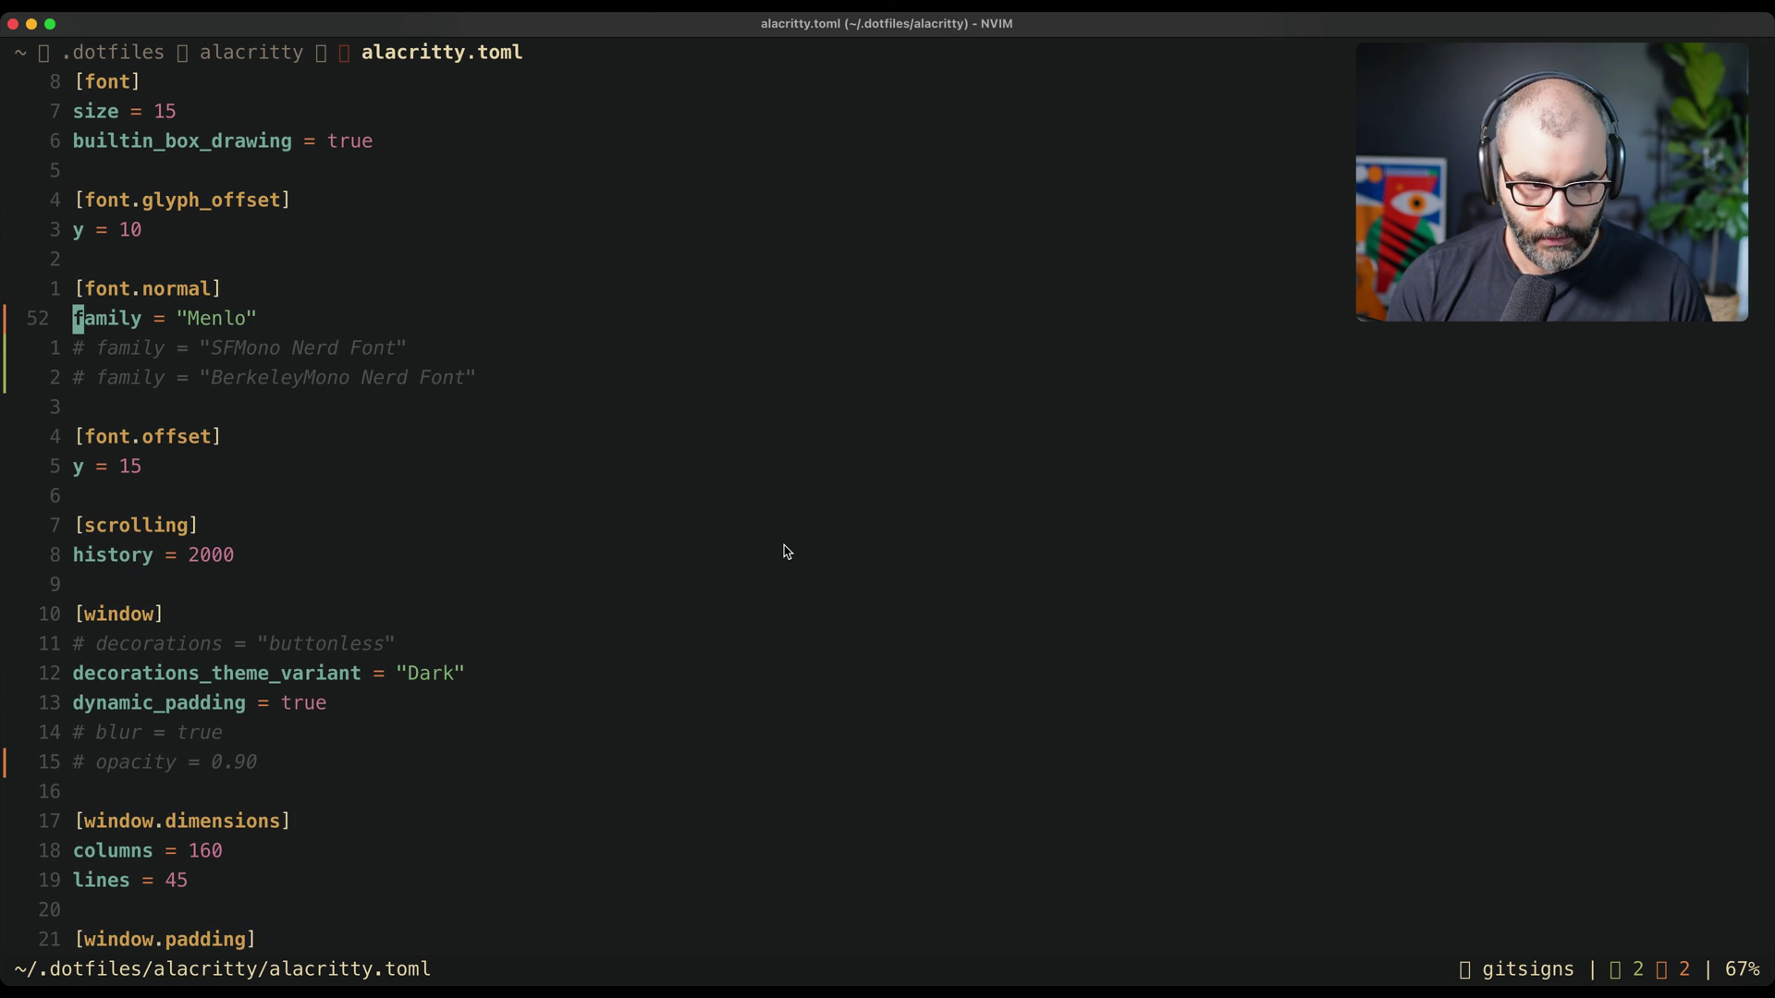
pyautogui.press('g')
pyautogui.press('c')
pyautogui.press('c')
pyautogui.press('j')
pyautogui.press('g')
pyautogui.press('c')
pyautogui.press('c')
pyautogui.write(':w')
pyautogui.press('Return')
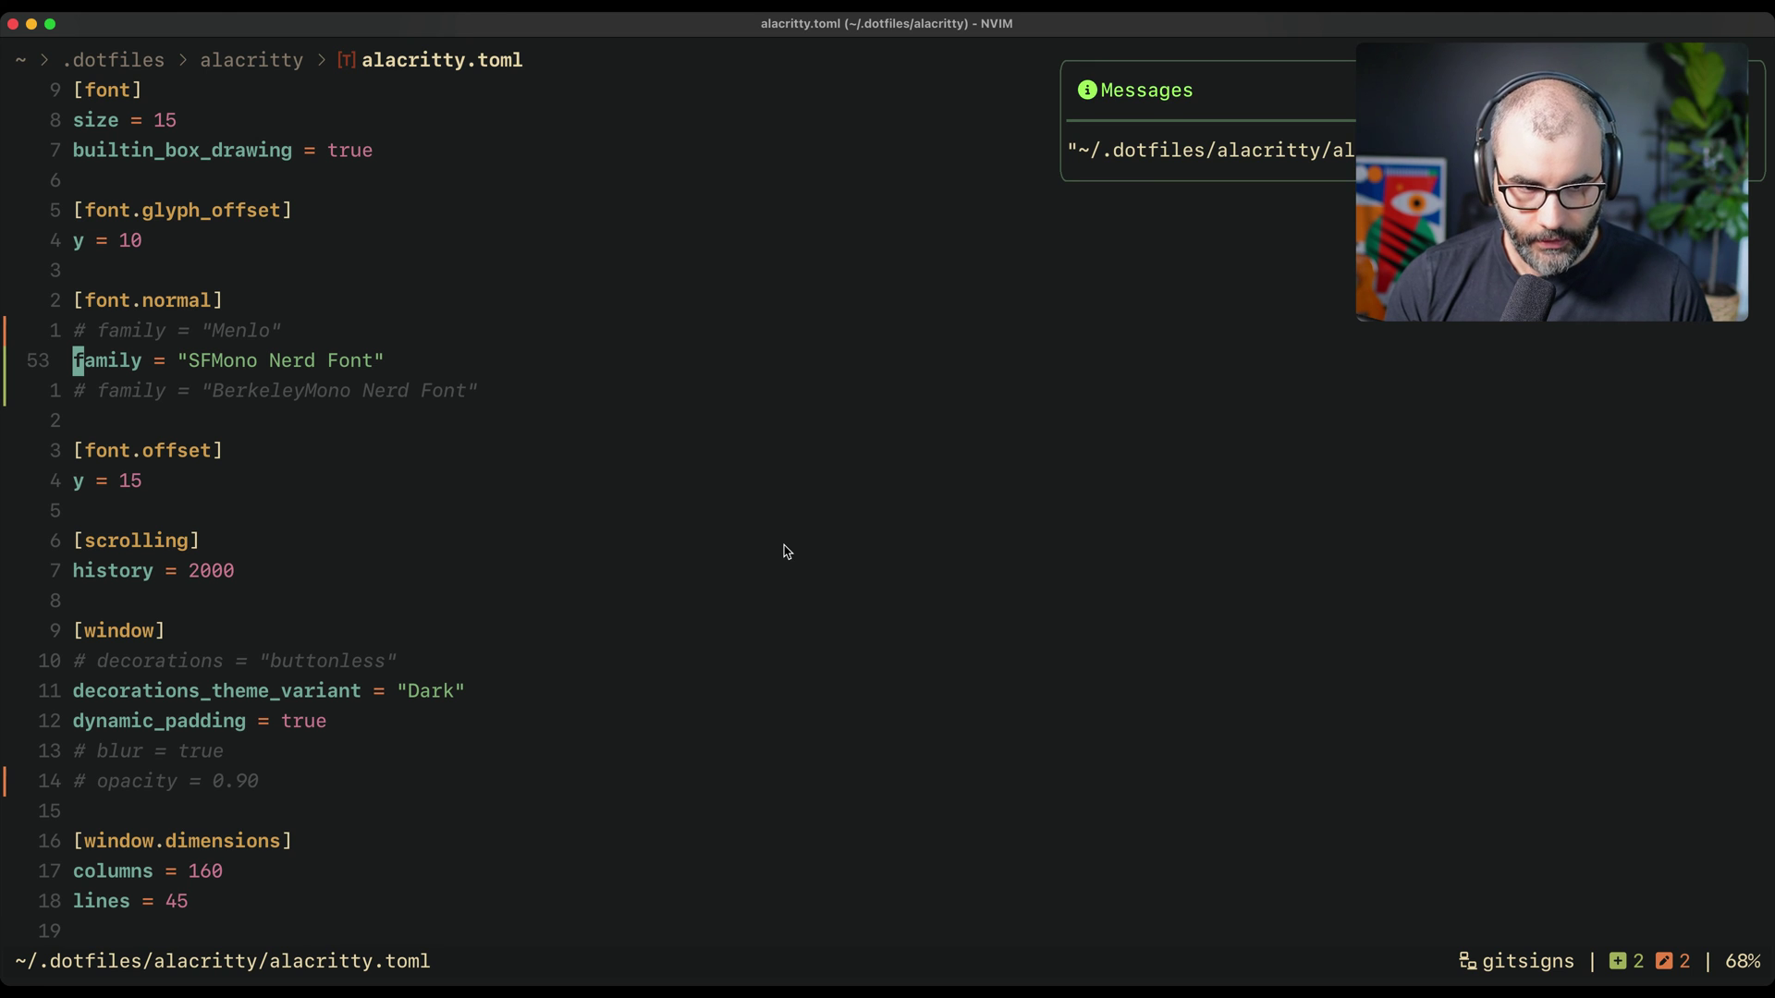
pyautogui.press('super+space')
pyautogui.write('font')
pyautogui.press('Return')
# Collapse SFMono Nerd Font in Font Book, move the window right, and start a Neovim command
pyautogui.click(364, 385)
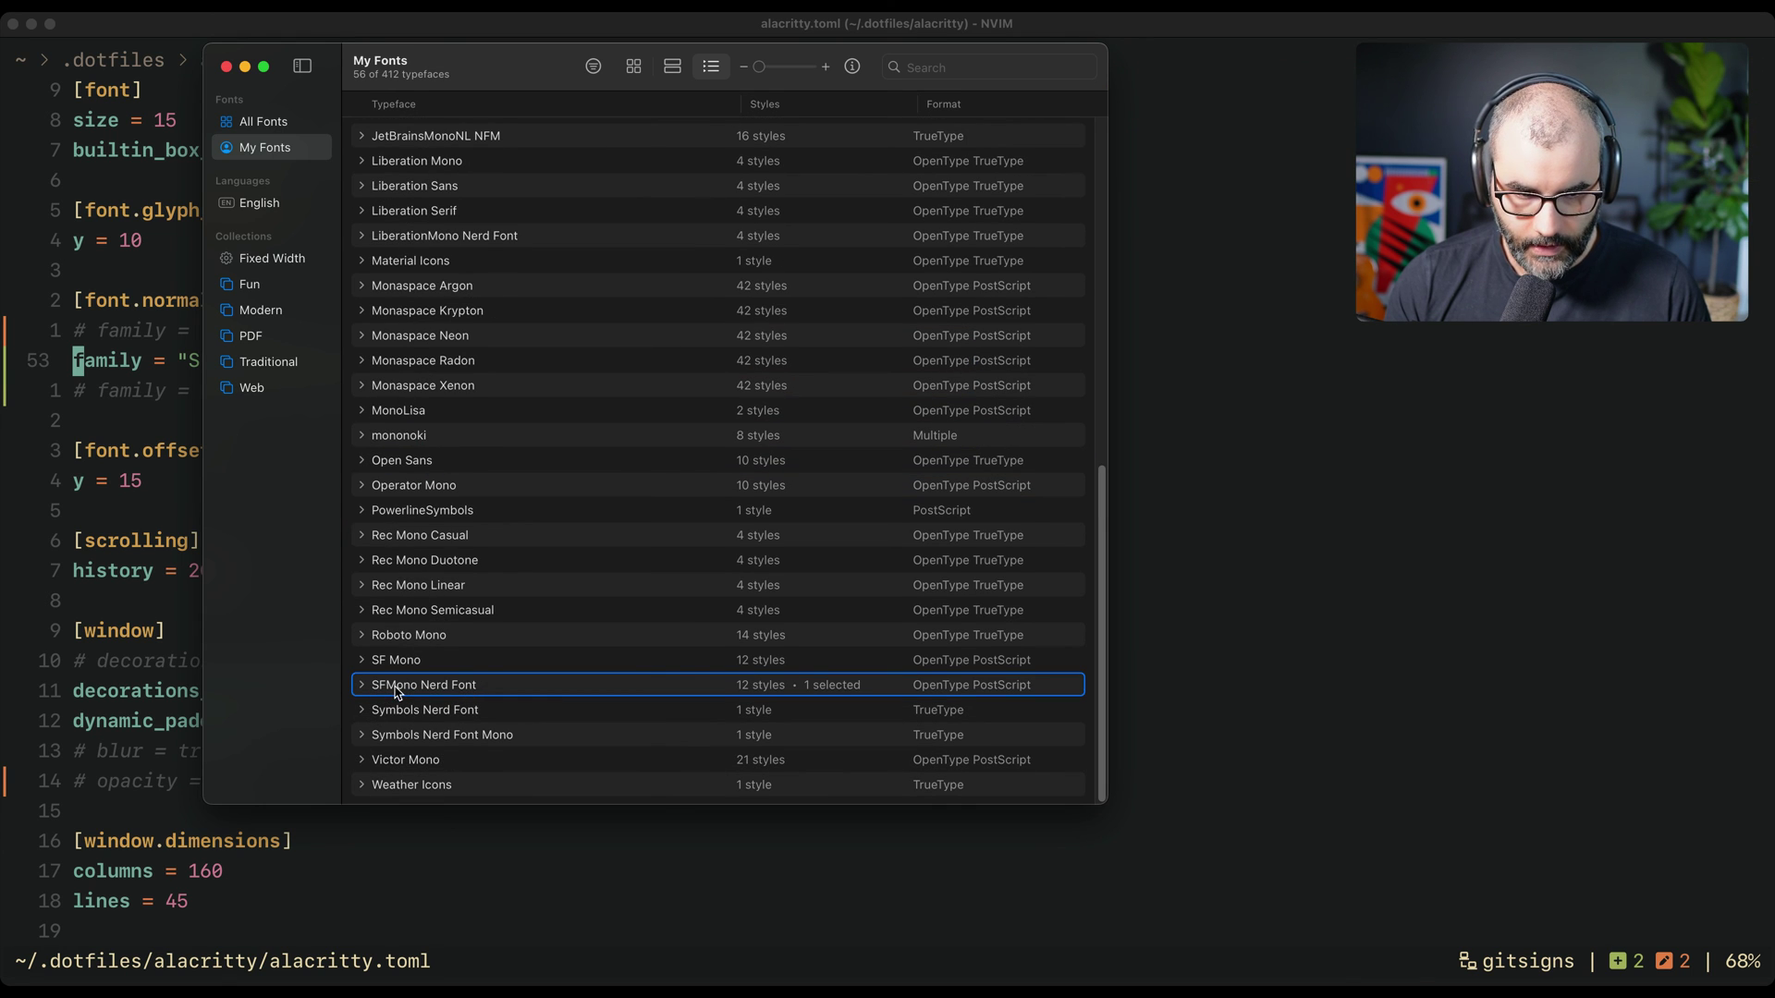
pyautogui.moveTo(567, 83); pyautogui.dragTo(842, 94)
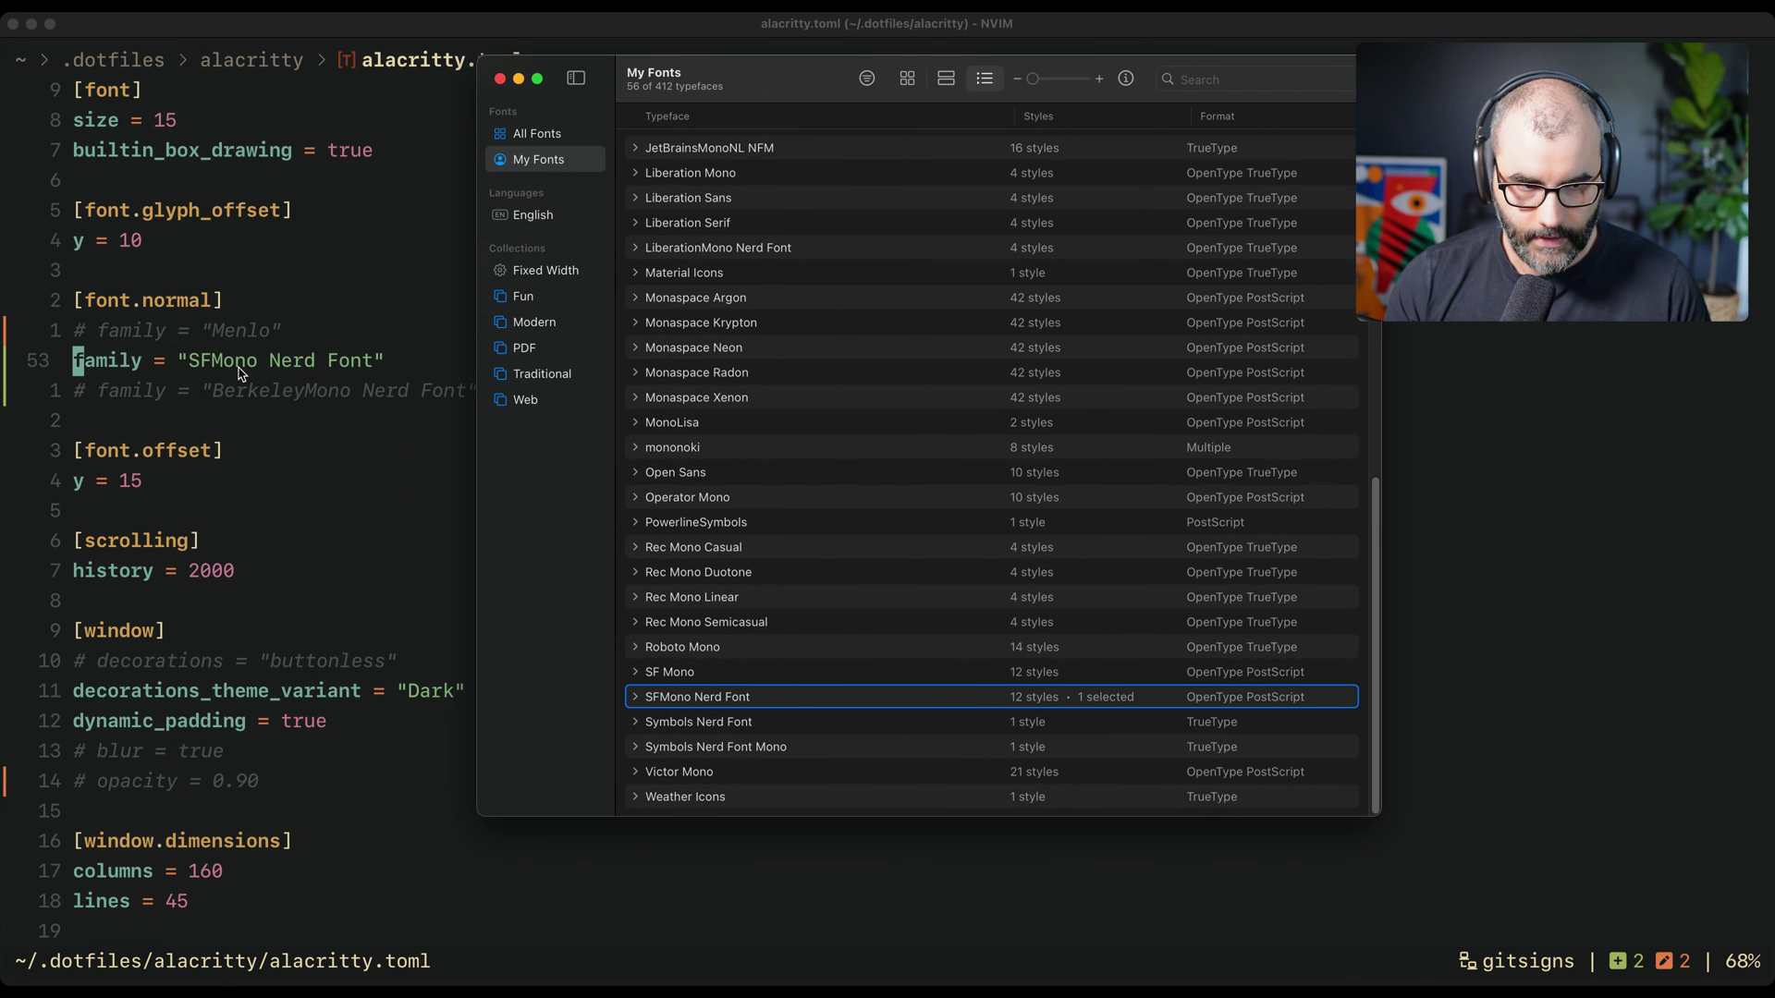
pyautogui.click(247, 562)
pyautogui.press(':')
pyautogui.write('q')
# Quit Neovim and relist the patched font files in the folder
pyautogui.press('Return')
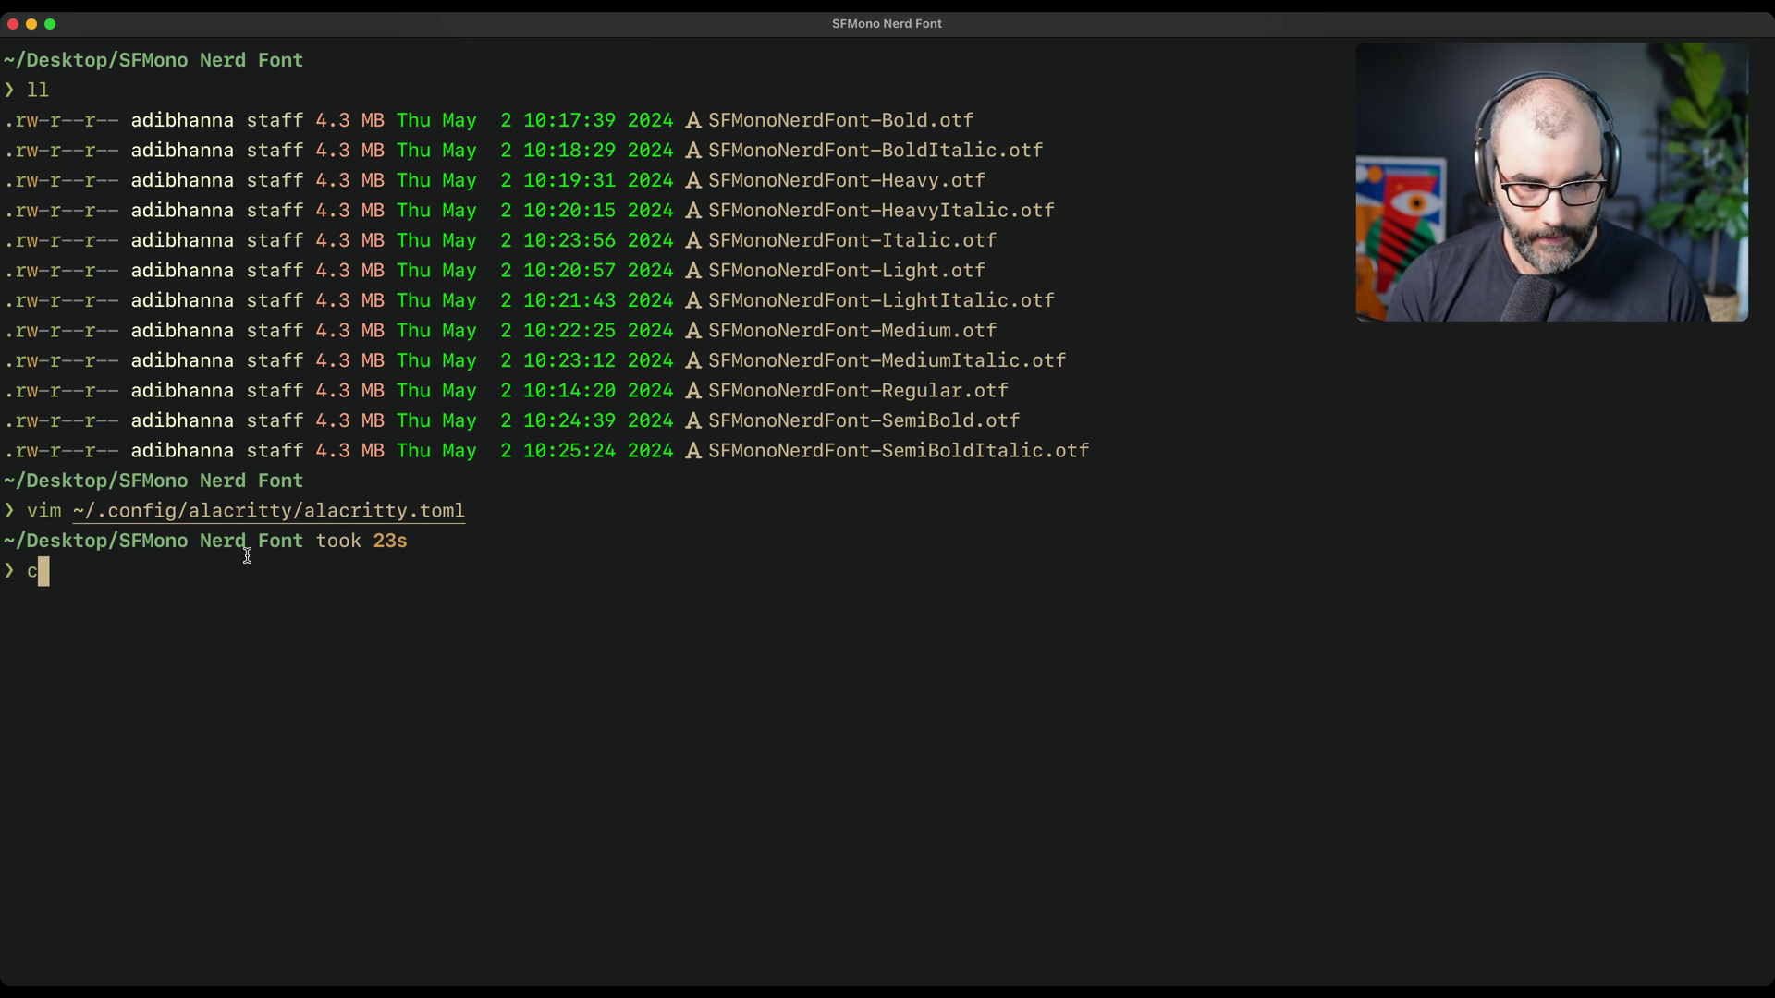
pyautogui.write('ll')
pyautogui.press('Return')
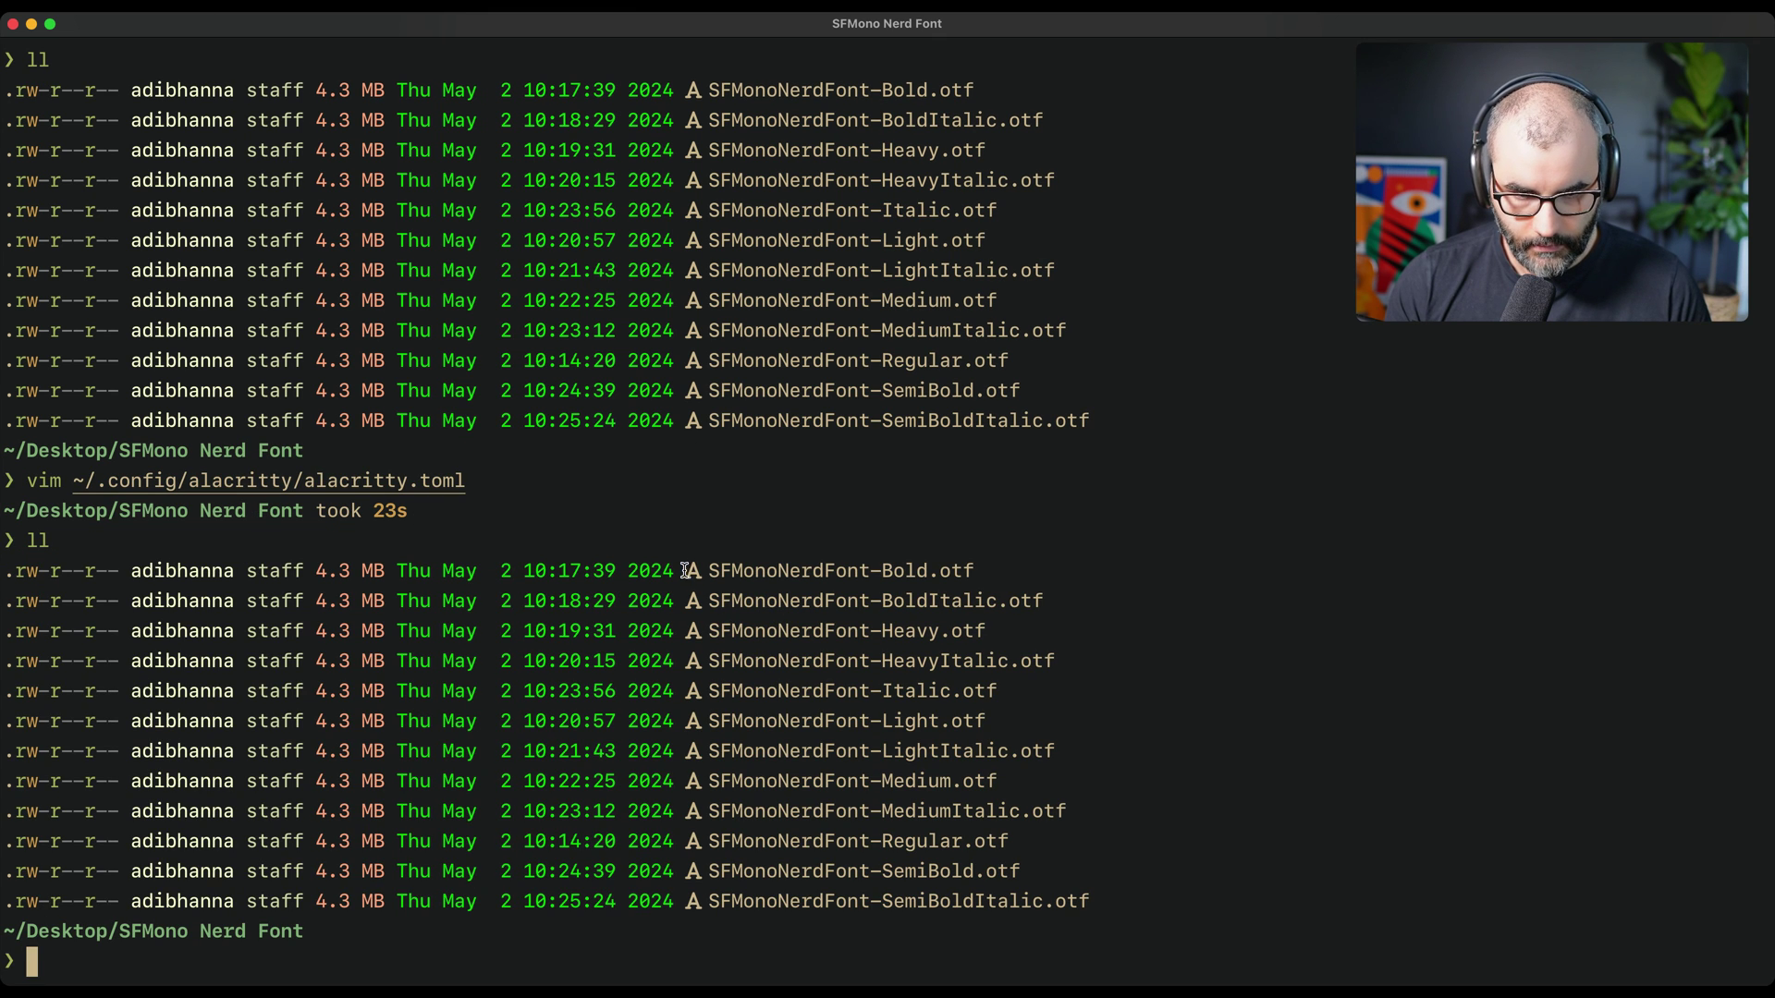
pyautogui.doubleClick(690, 570)
pyautogui.doubleClick(652, 750)
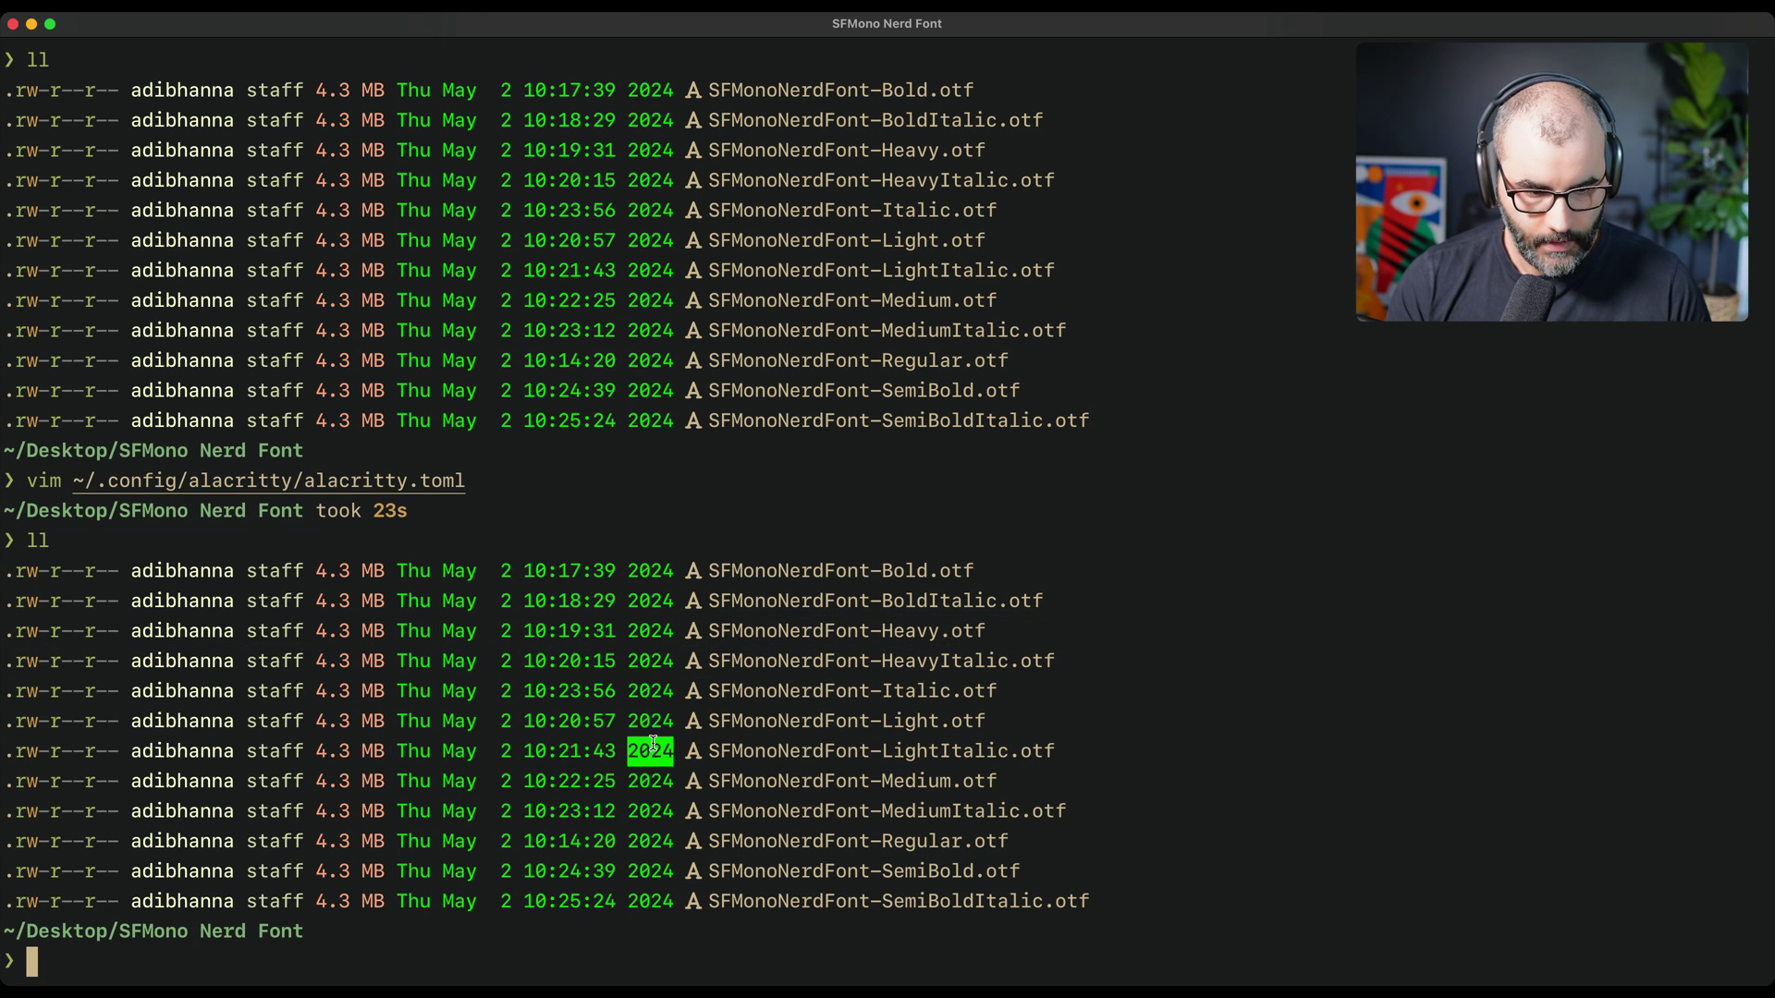
pyautogui.write('vim')
# Make 'BerkeleyMono Nerd Font' the active Alacritty font family, with SFMono commented out
pyautogui.press('Return')
pyautogui.press('space')
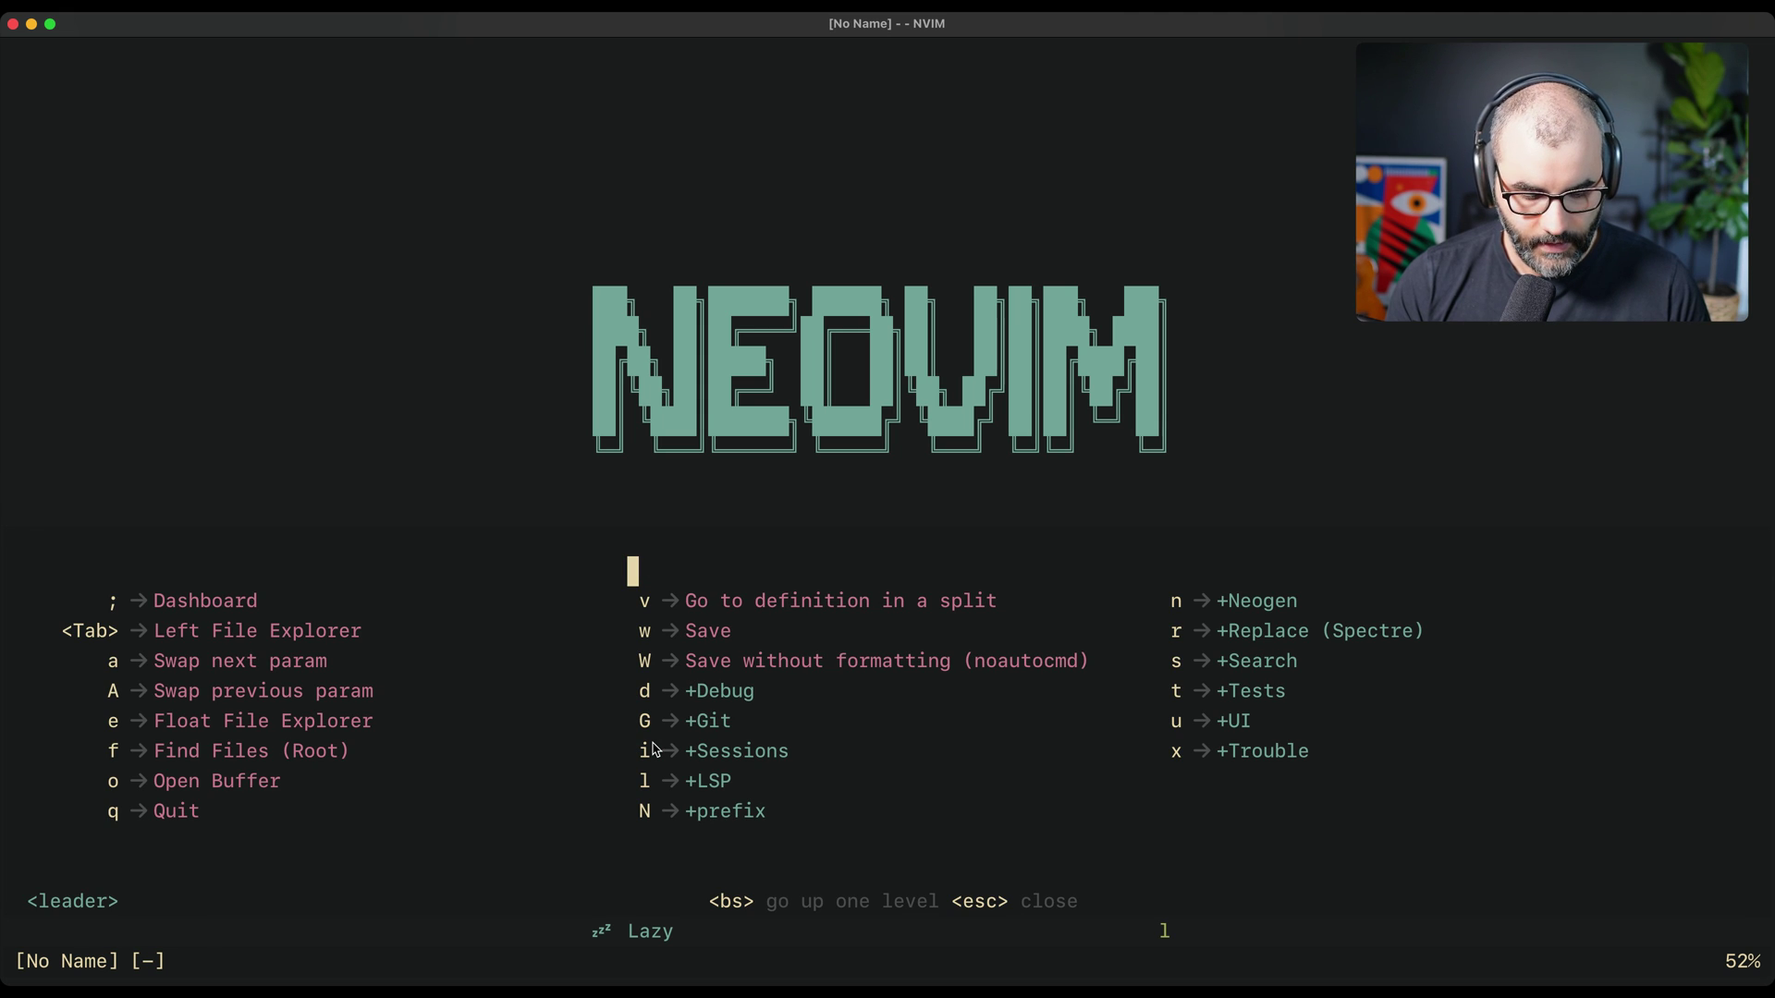
pyautogui.press('Escape')
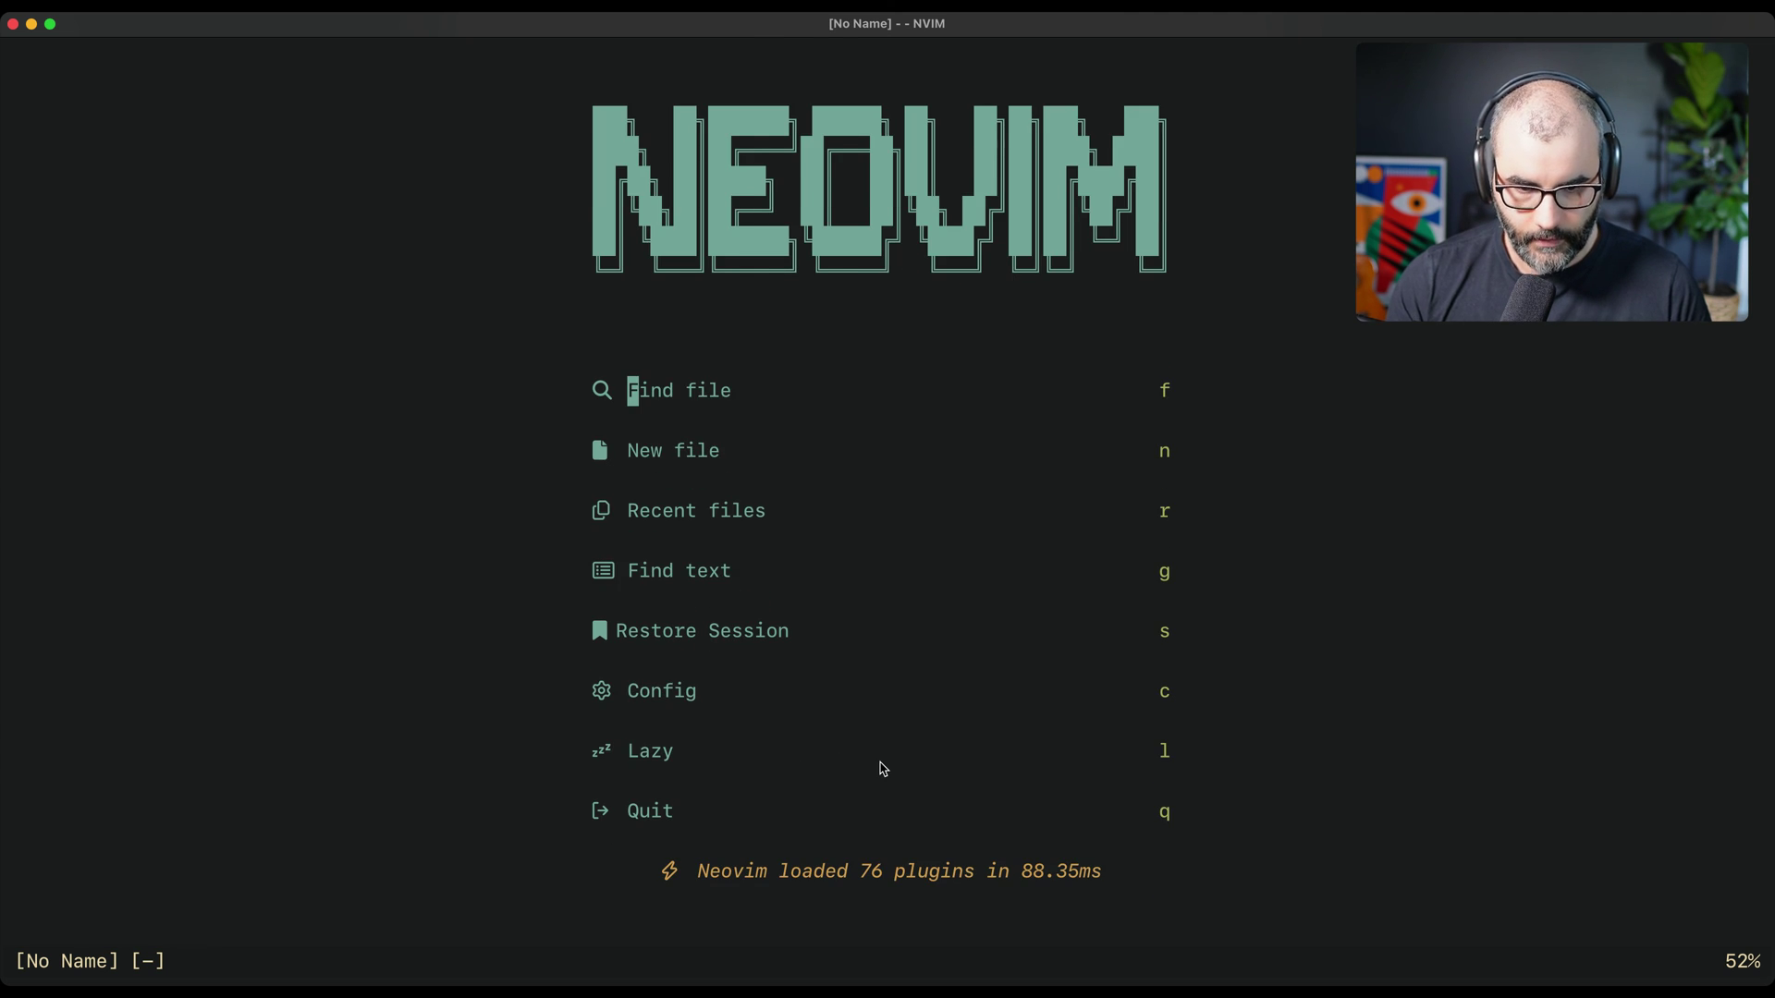
pyautogui.press('q')
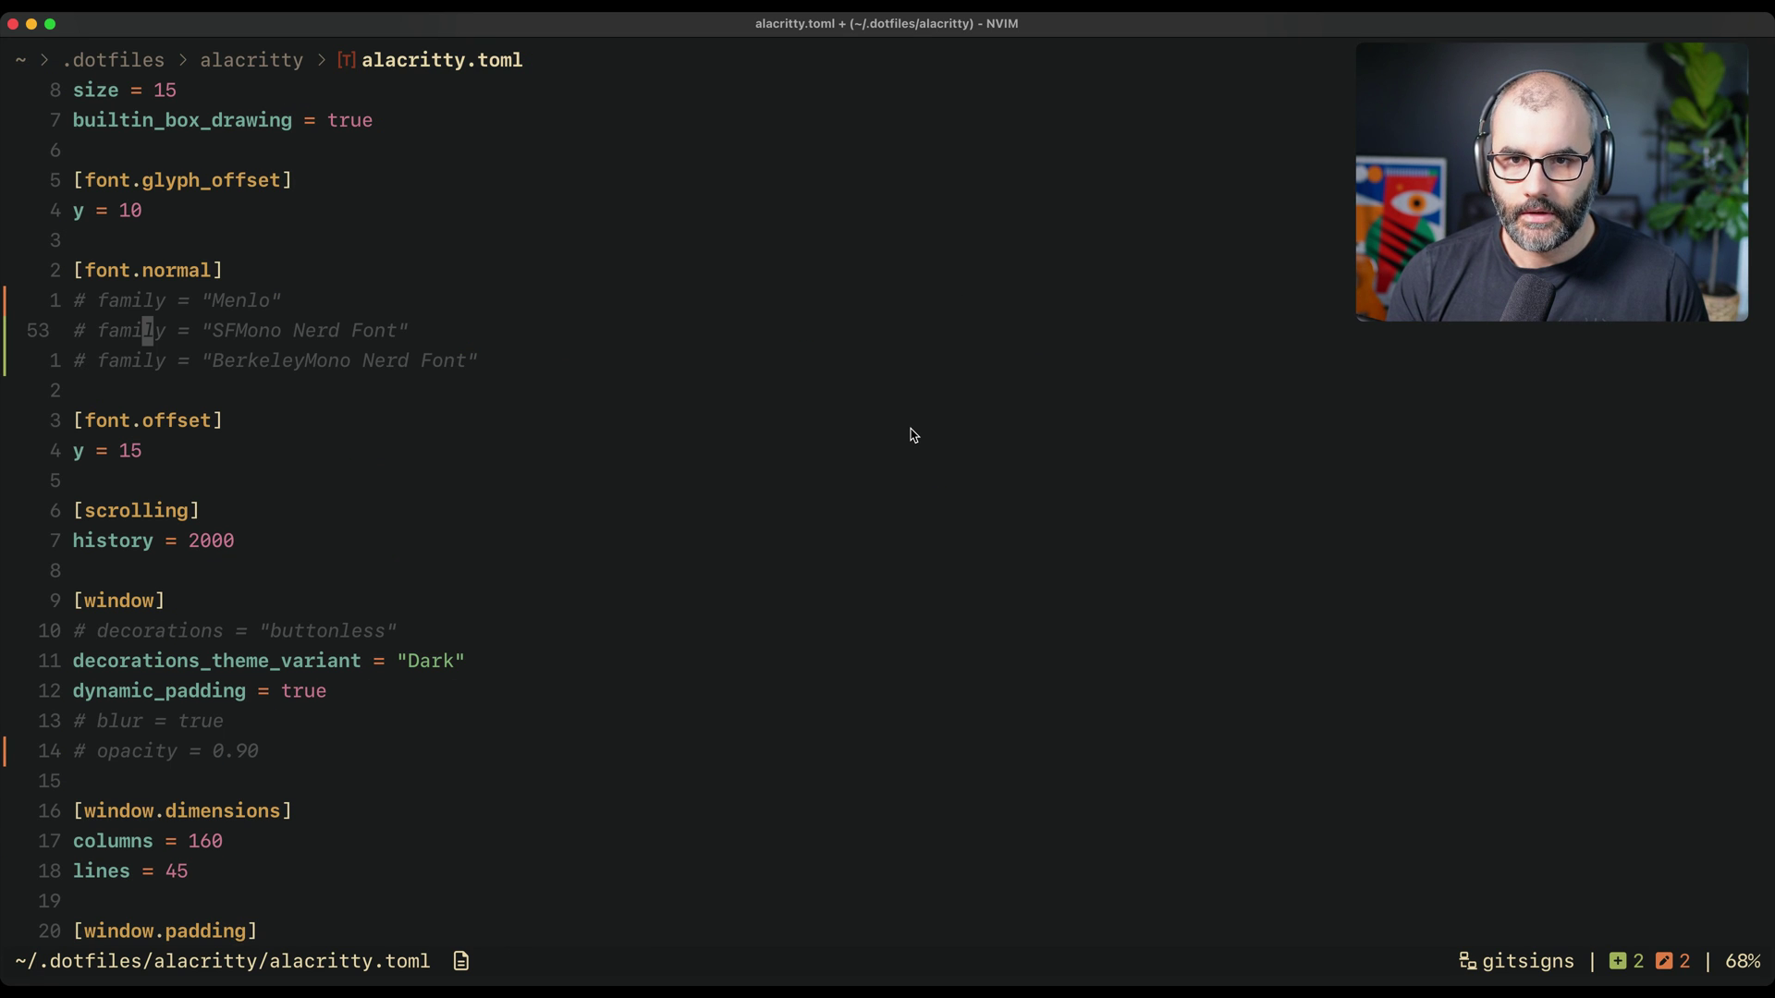
pyautogui.press('j')
pyautogui.press('g')
pyautogui.press('c')
pyautogui.press('c')
pyautogui.write(':')
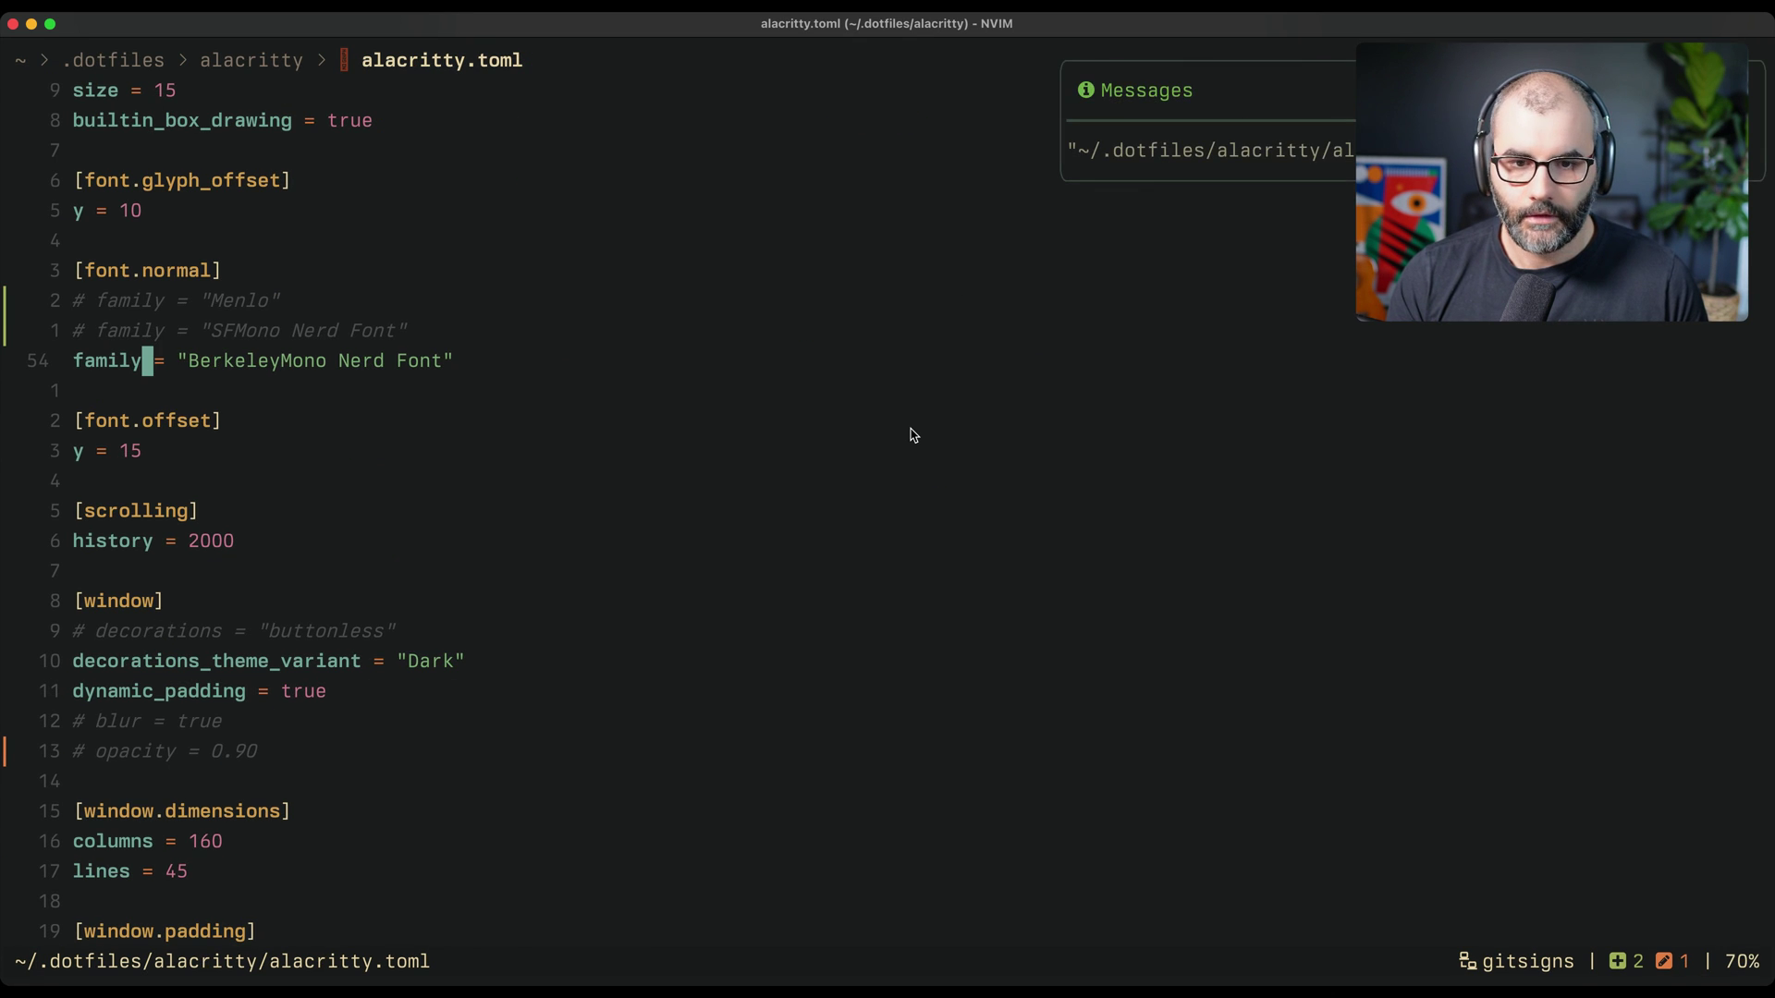